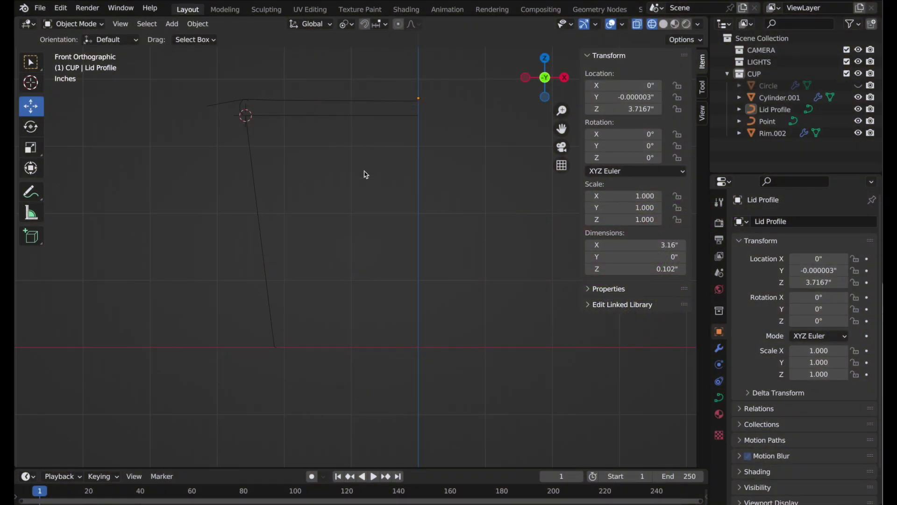
{"action": "scroll", "coordinate": [364, 203], "scroll_direction": "up", "scroll_amount": 2}
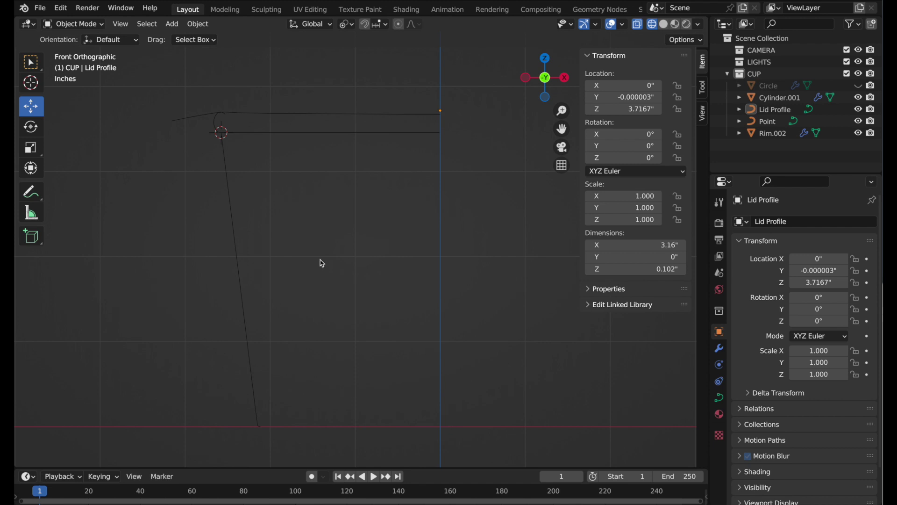
- Add a cylinder at the world origin with a 4-inch radius and 4-inch depth
{"action": "key", "text": "shift+s"}
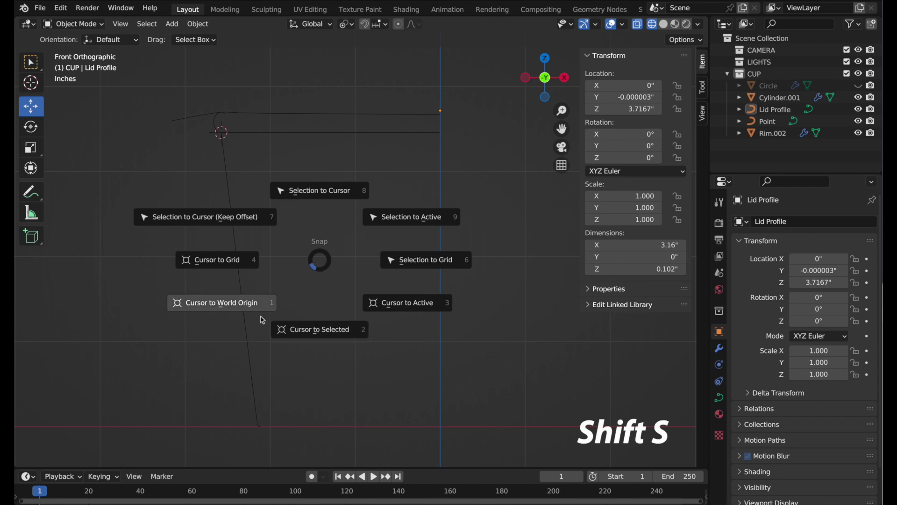
{"action": "left_click", "coordinate": [253, 308]}
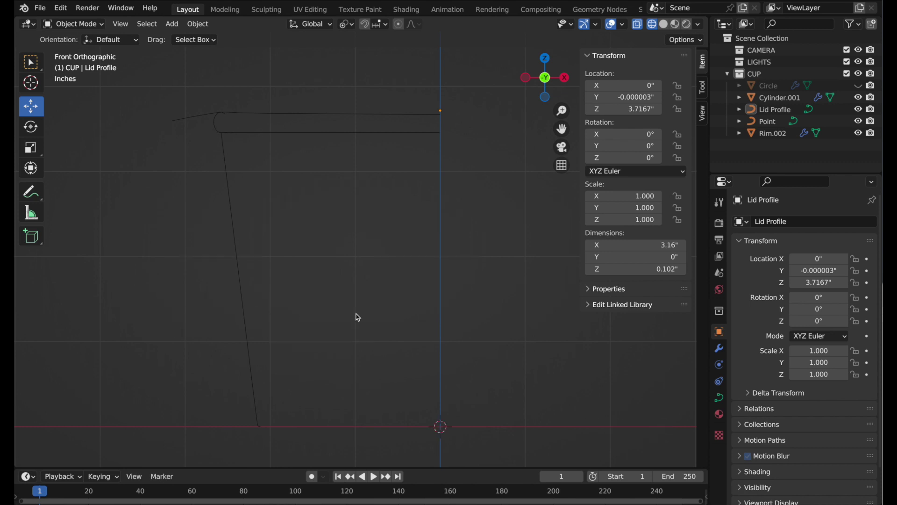
{"action": "key", "text": "shift+a"}
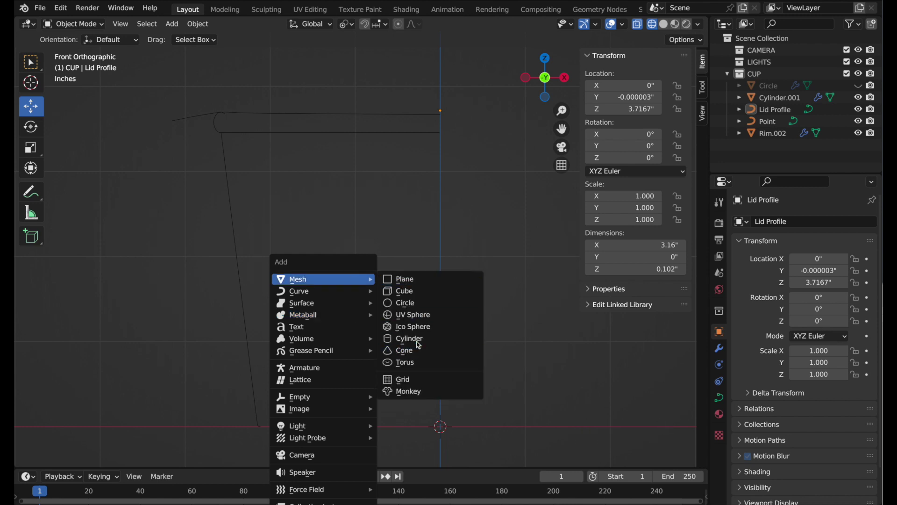
{"action": "left_click", "coordinate": [418, 341]}
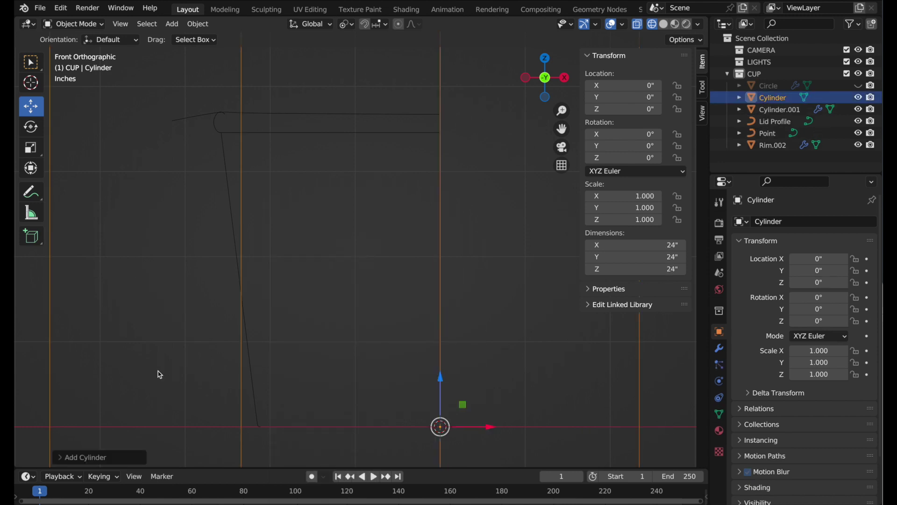
{"action": "left_click", "coordinate": [72, 458]}
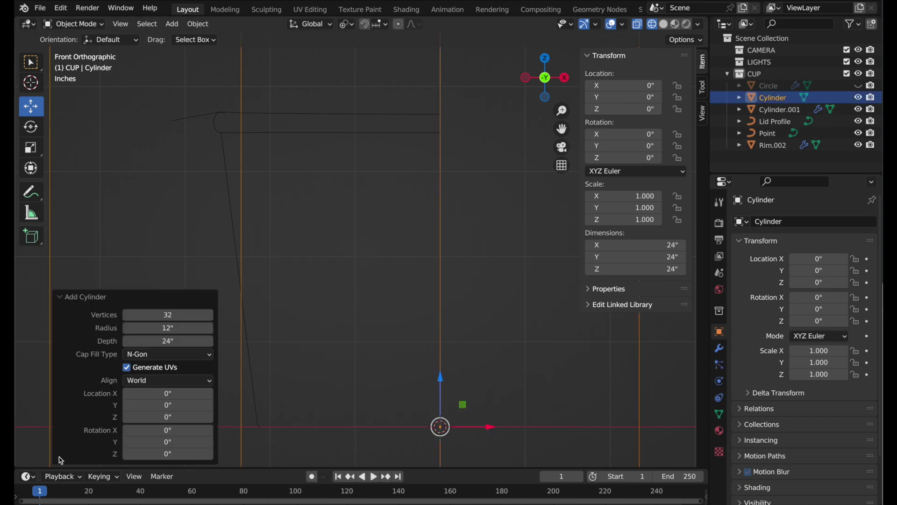
{"action": "left_click", "coordinate": [175, 329]}
{"action": "type", "text": "4"}
{"action": "key", "text": "Tab"}
{"action": "type", "text": "4"}
{"action": "key", "text": "Return"}
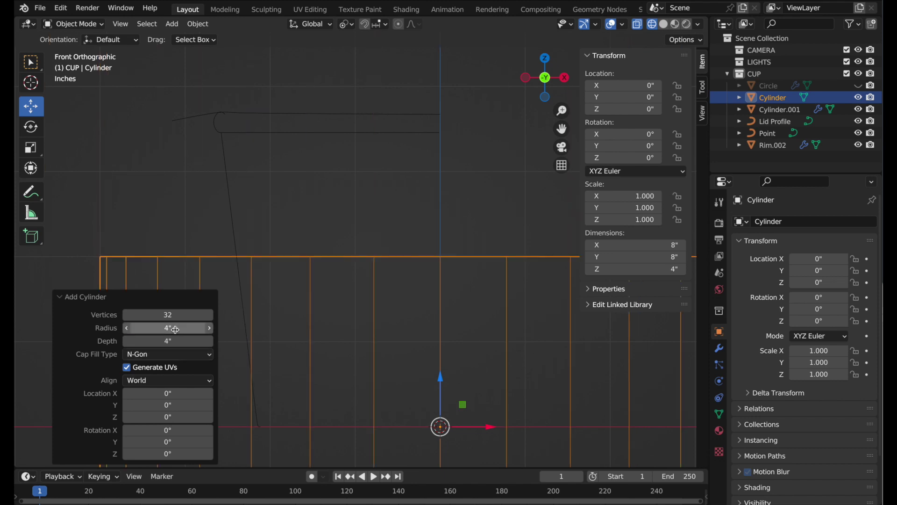
{"action": "left_click", "coordinate": [62, 300]}
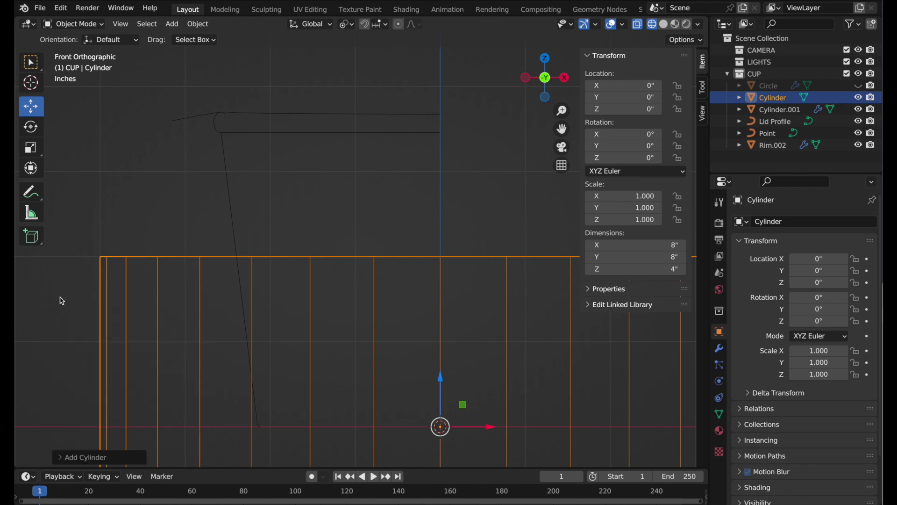
- Shrink the cylinder to about 4.27 by 2.13 inches and apply all transforms
{"action": "key", "text": "s"}
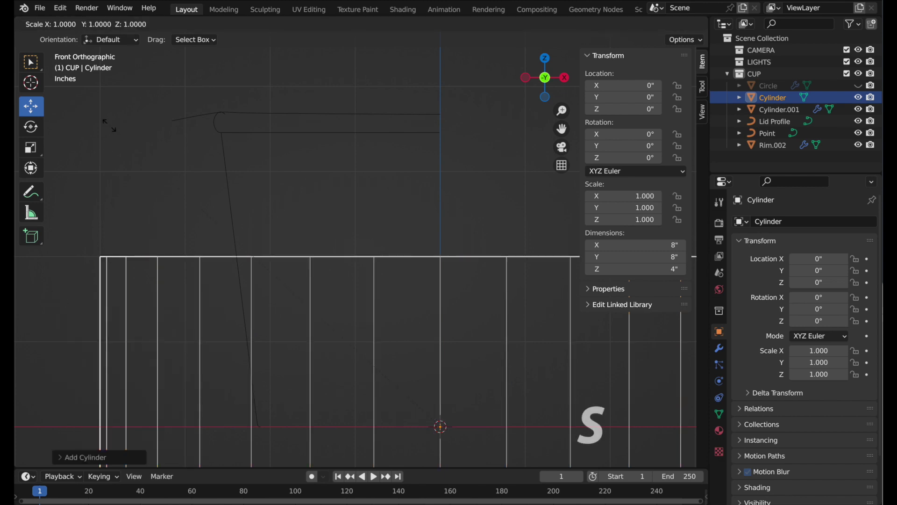
{"action": "left_click", "coordinate": [295, 240]}
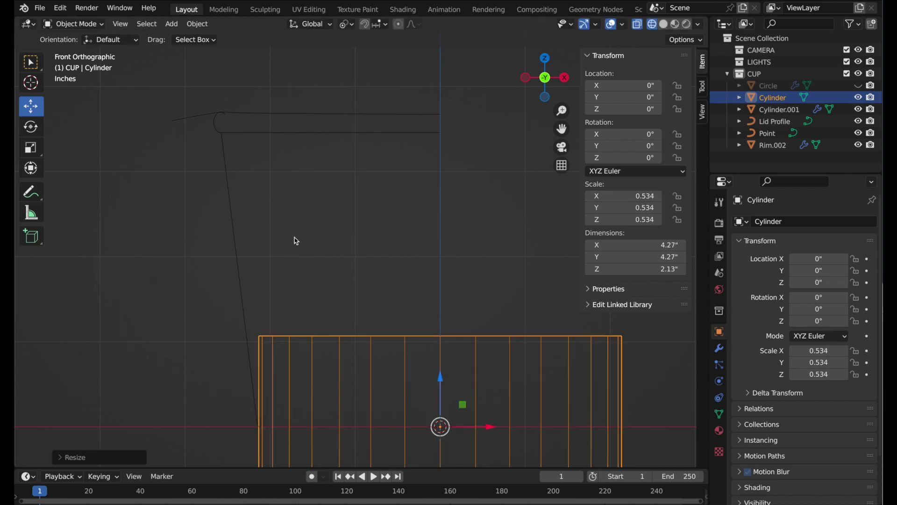
{"action": "left_click", "coordinate": [227, 173]}
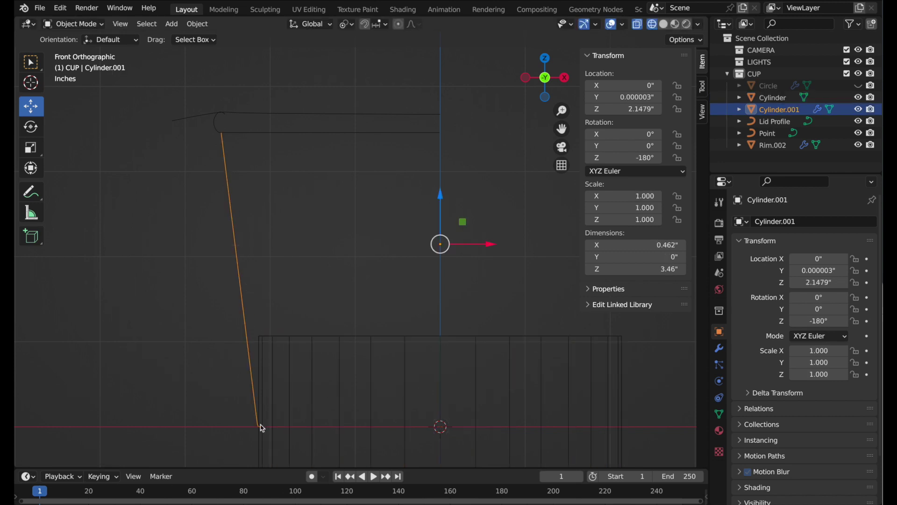
{"action": "left_click", "coordinate": [262, 372]}
{"action": "key", "text": "ctrl+a"}
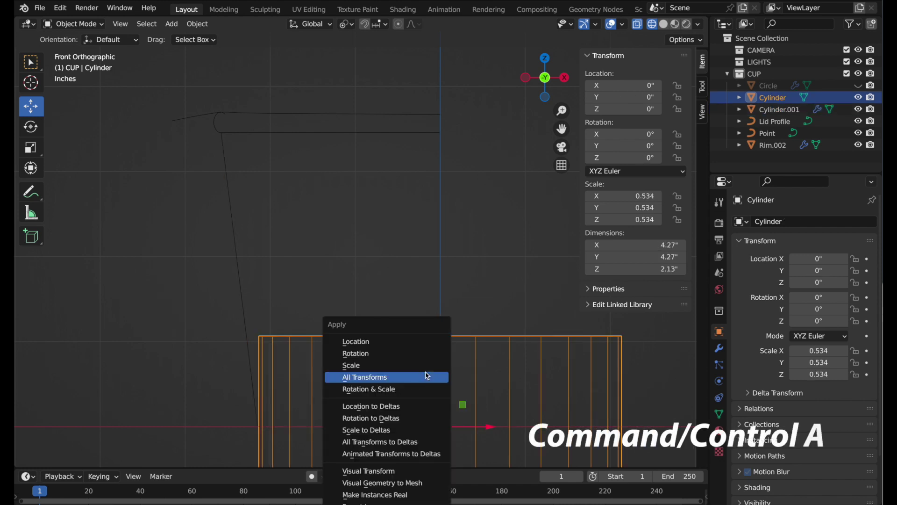
{"action": "left_click", "coordinate": [422, 366]}
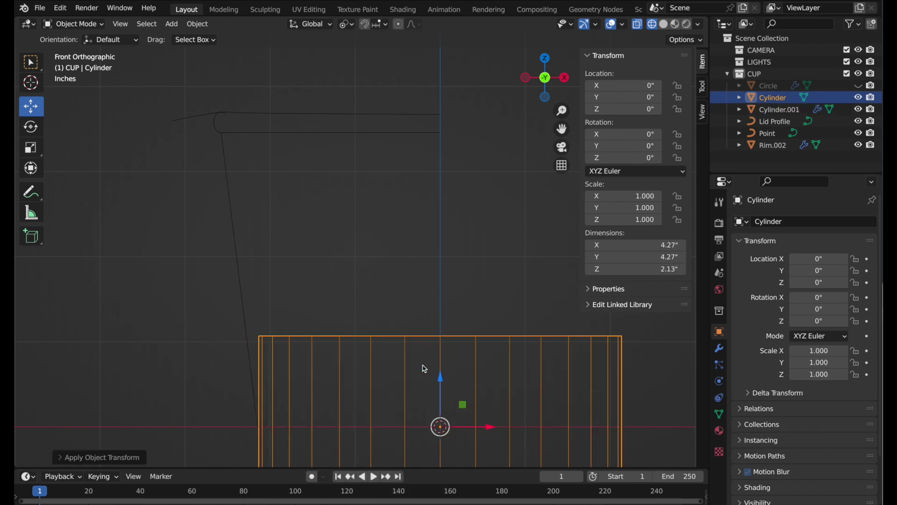
{"action": "middle_click_drag", "start_coordinate": [423, 369], "coordinate": [374, 247], "text": "shift"}
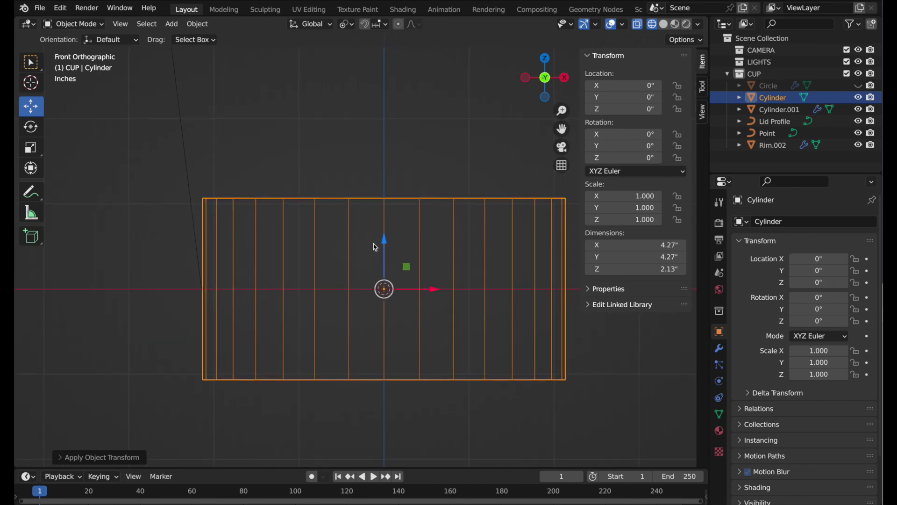
- Raise the cylinder mesh, then snap its bottom vertices down onto the ground at Z 0
{"action": "key", "text": "Tab"}
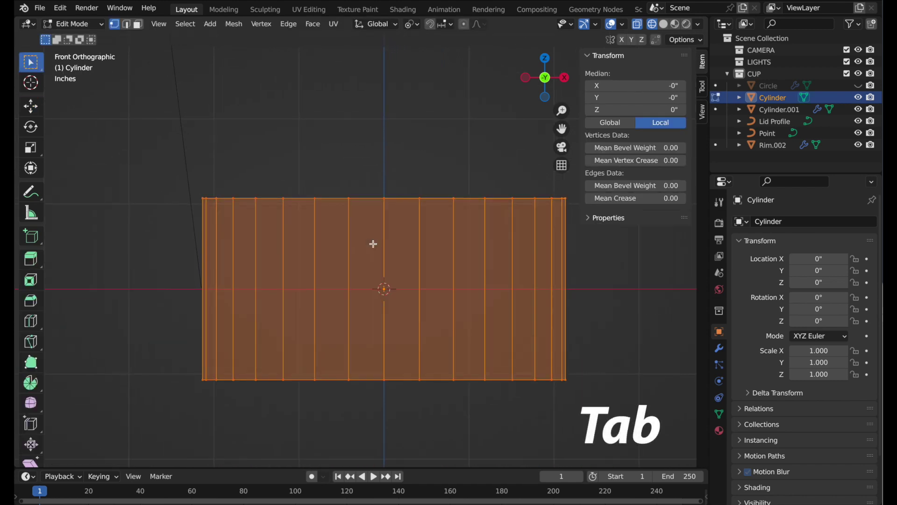
{"action": "key", "text": "g"}
{"action": "key", "text": "g"}
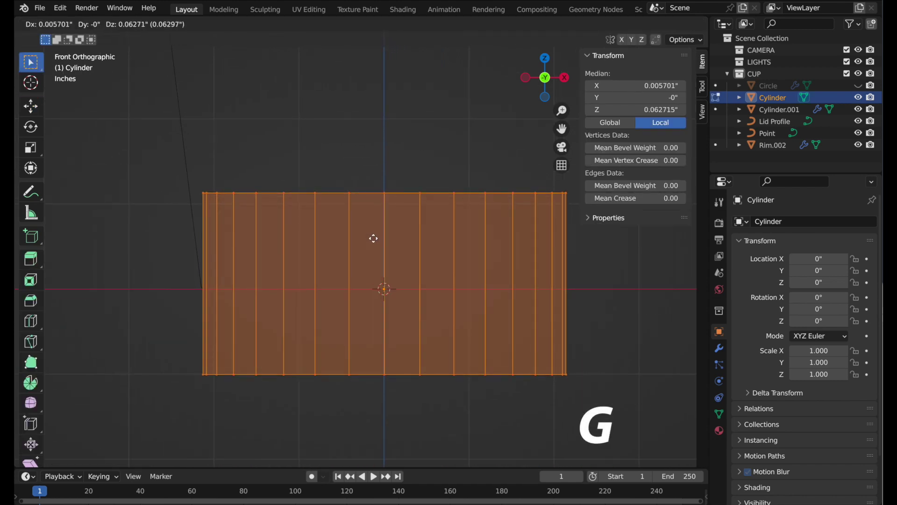
{"action": "key", "text": "z"}
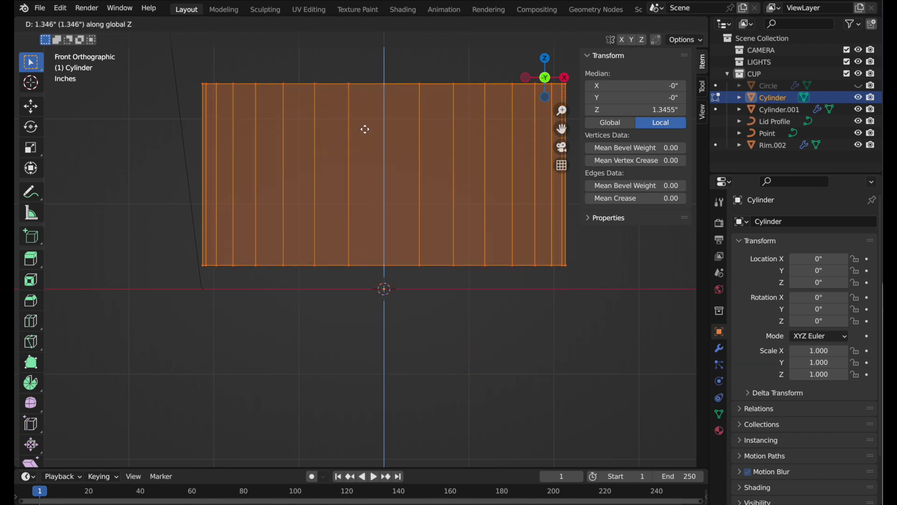
{"action": "left_click", "coordinate": [364, 129]}
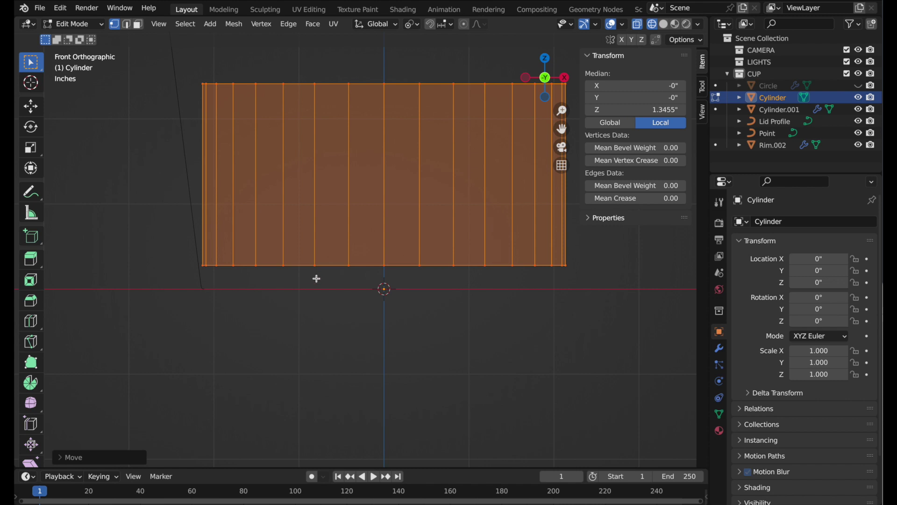
{"action": "middle_click_drag", "start_coordinate": [314, 282], "coordinate": [310, 407], "text": "shift"}
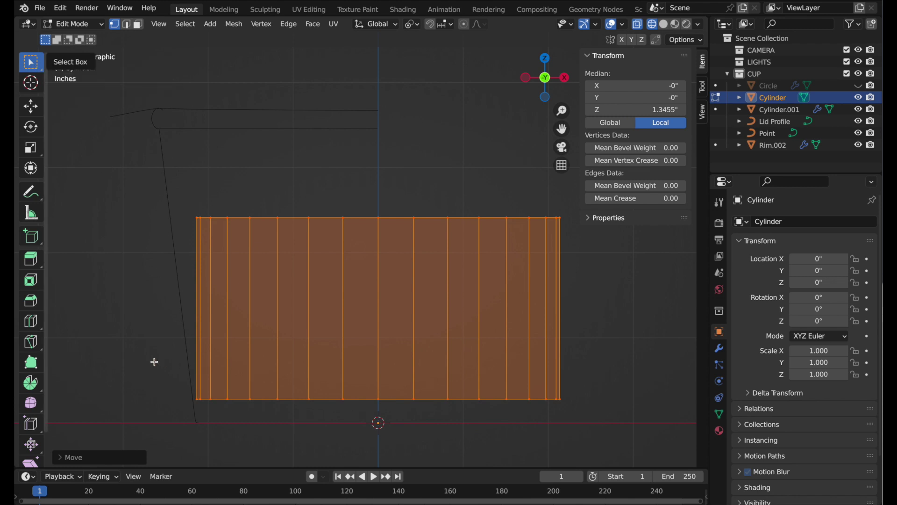
{"action": "left_click_drag", "start_coordinate": [154, 361], "coordinate": [630, 441]}
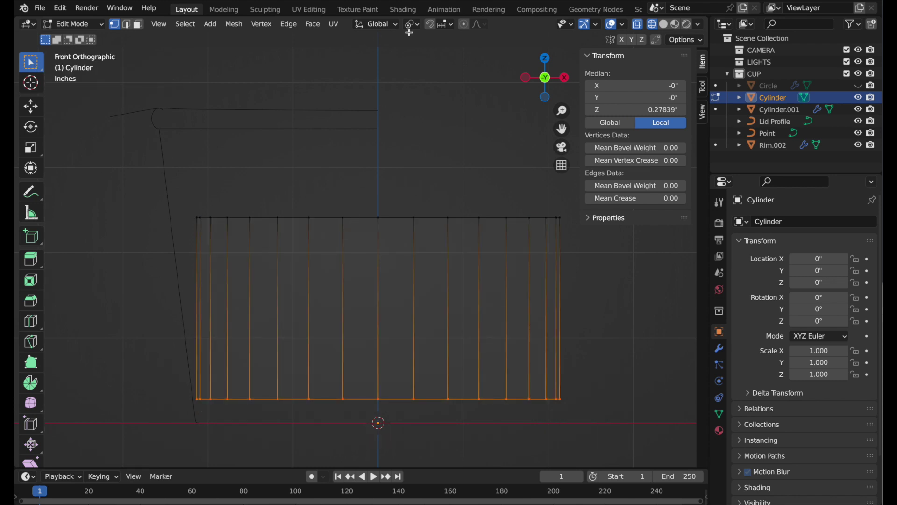
{"action": "left_click", "coordinate": [440, 25]}
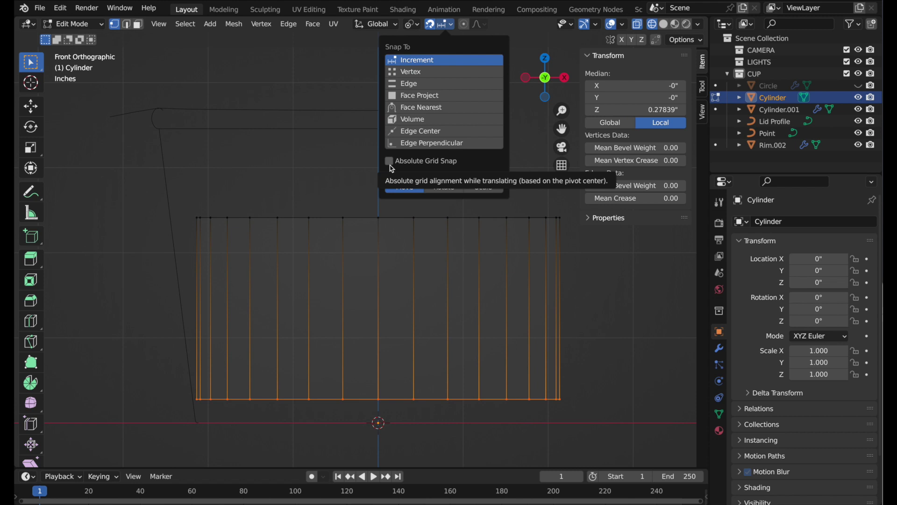
{"action": "key", "text": "g"}
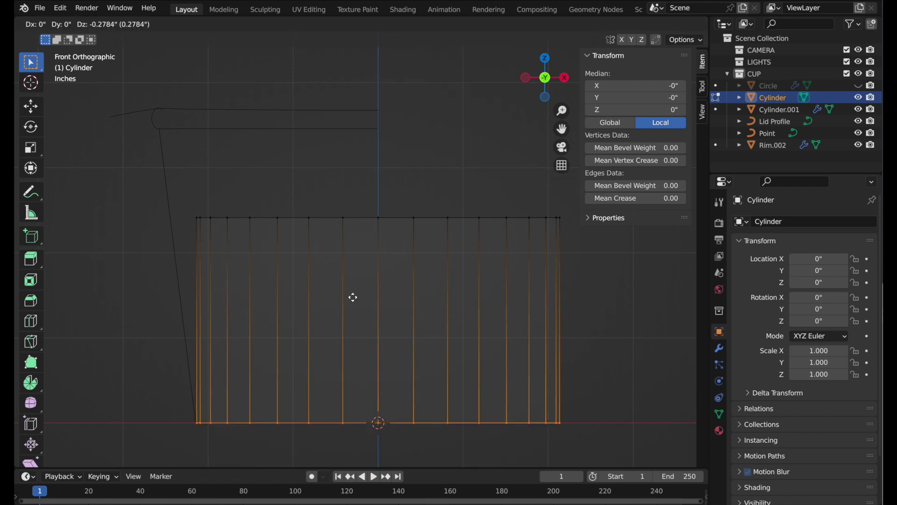
{"action": "left_click", "coordinate": [353, 297]}
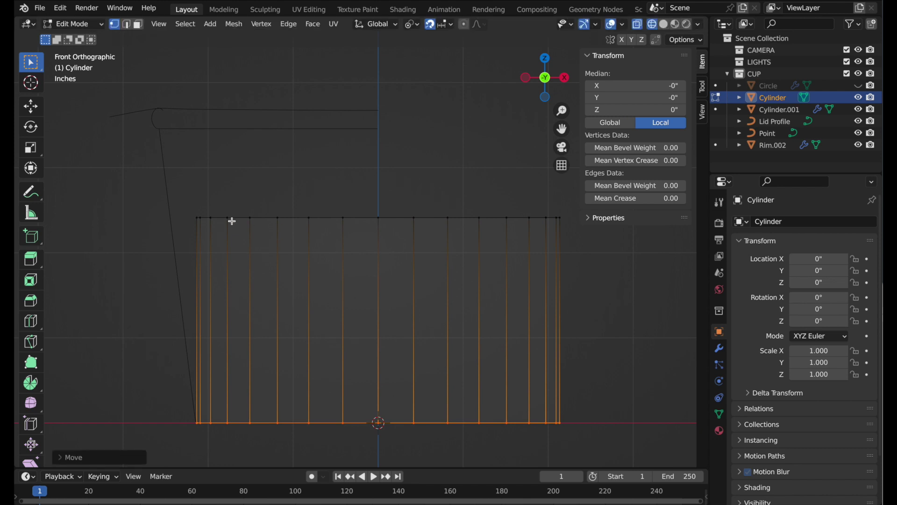
{"action": "left_click", "coordinate": [431, 23]}
- Raise the top rim vertices to about 3.46 inches and widen them about 1.2 times
{"action": "mouse_move", "coordinate": [121, 180]}
{"action": "left_mouse_down"}
{"action": "mouse_move", "coordinate": [619, 219]}
{"action": "mouse_move", "coordinate": [657, 262]}
{"action": "left_mouse_up"}
{"action": "key", "text": "g"}
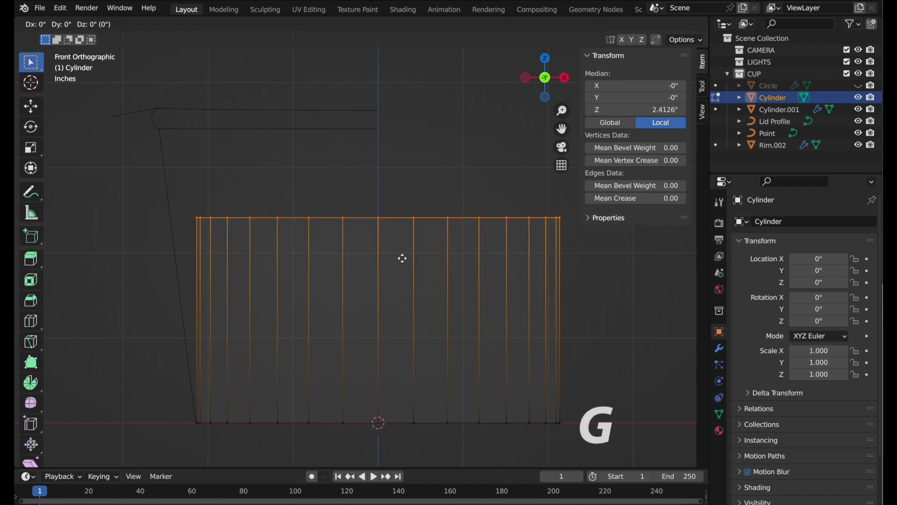
{"action": "key", "text": "z"}
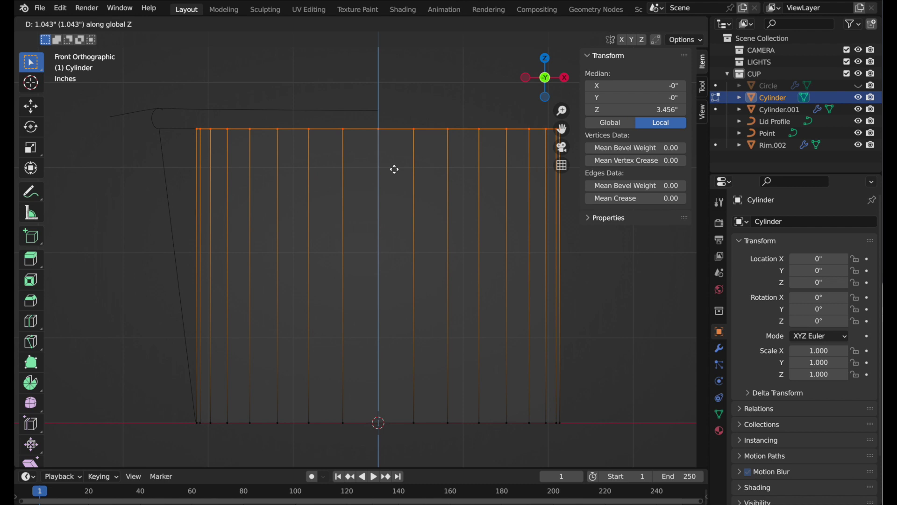
{"action": "left_click", "coordinate": [394, 169]}
{"action": "key", "text": "s"}
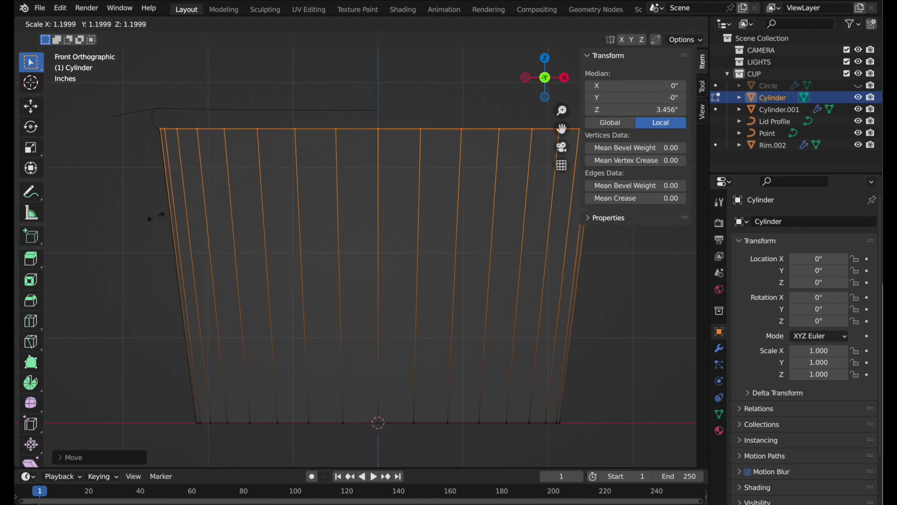
{"action": "left_click", "coordinate": [156, 214]}
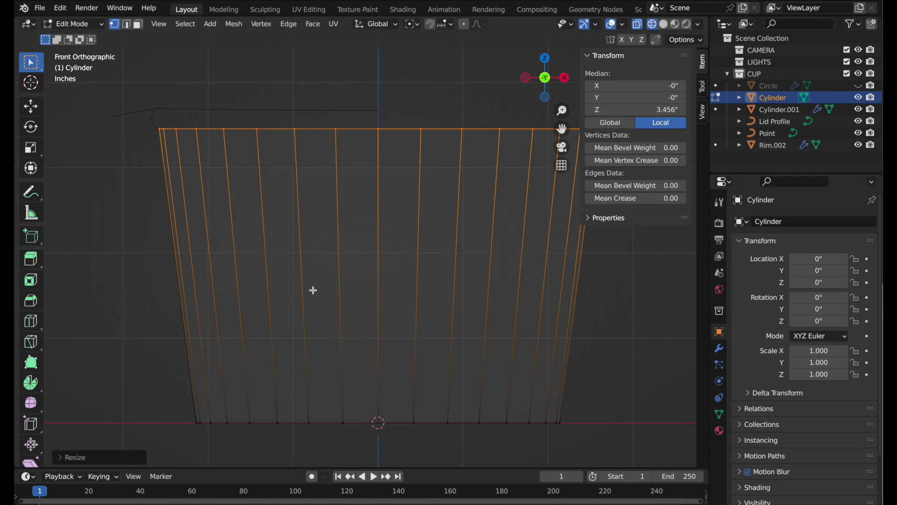
- Loop-cut horizontal rings into the tapered walls, then undo the last change
{"action": "left_click", "coordinate": [30, 320]}
{"action": "left_click", "coordinate": [328, 262]}
{"action": "left_click", "coordinate": [322, 215]}
{"action": "left_click", "coordinate": [330, 363]}
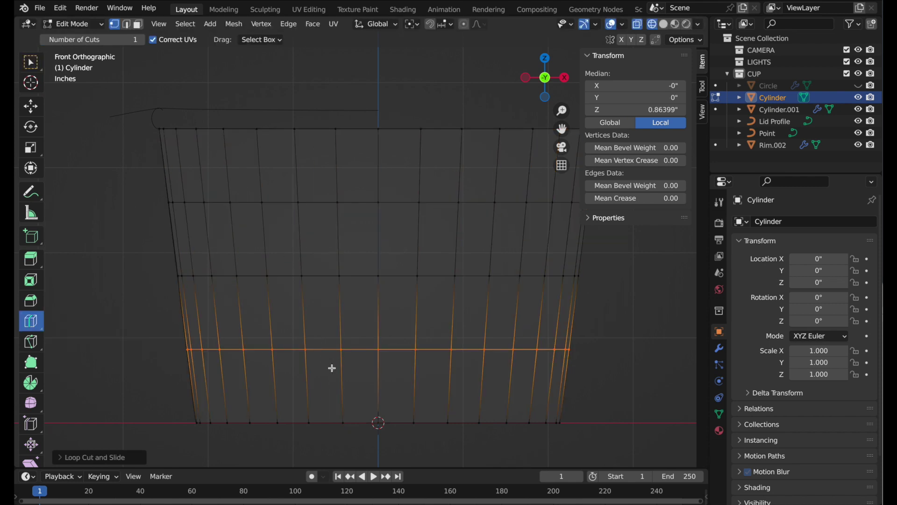
{"action": "left_click", "coordinate": [30, 106]}
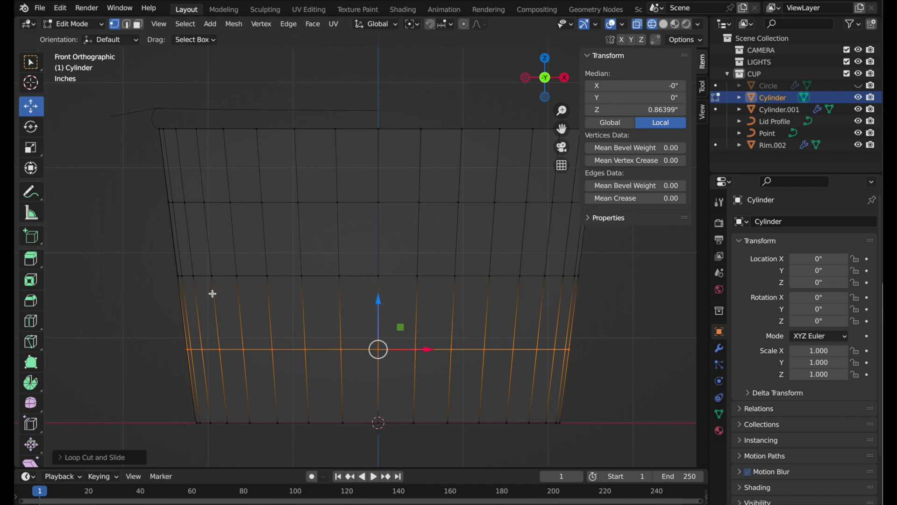
{"action": "mouse_move", "coordinate": [221, 343]}
{"action": "middle_mouse_down"}
{"action": "mouse_move", "coordinate": [235, 333]}
{"action": "mouse_move", "coordinate": [215, 381]}
{"action": "mouse_move", "coordinate": [259, 338]}
{"action": "middle_mouse_up"}
{"action": "scroll", "coordinate": [258, 337], "scroll_direction": "up", "scroll_amount": 1}
{"action": "key", "text": "ctrl+z"}
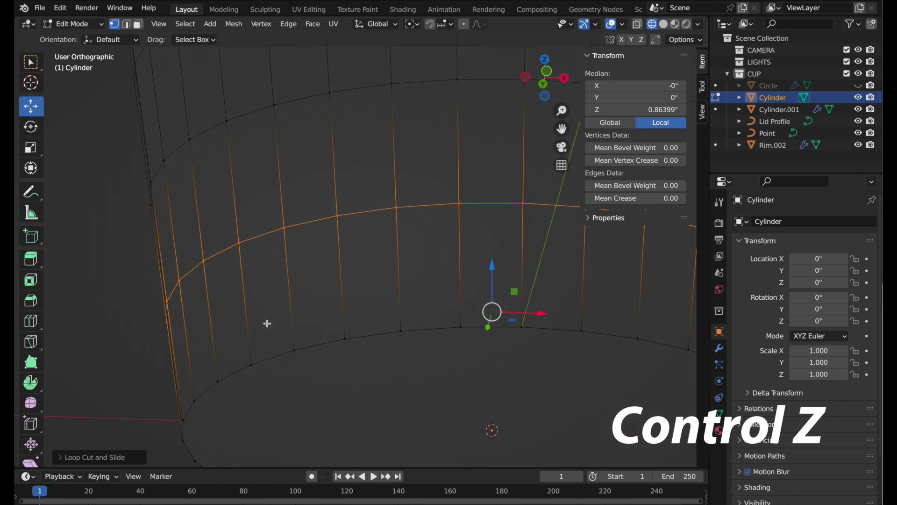
- Bevel the bottom rim edge loop with 2 segments and shape 1.000
{"action": "left_click", "coordinate": [127, 23]}
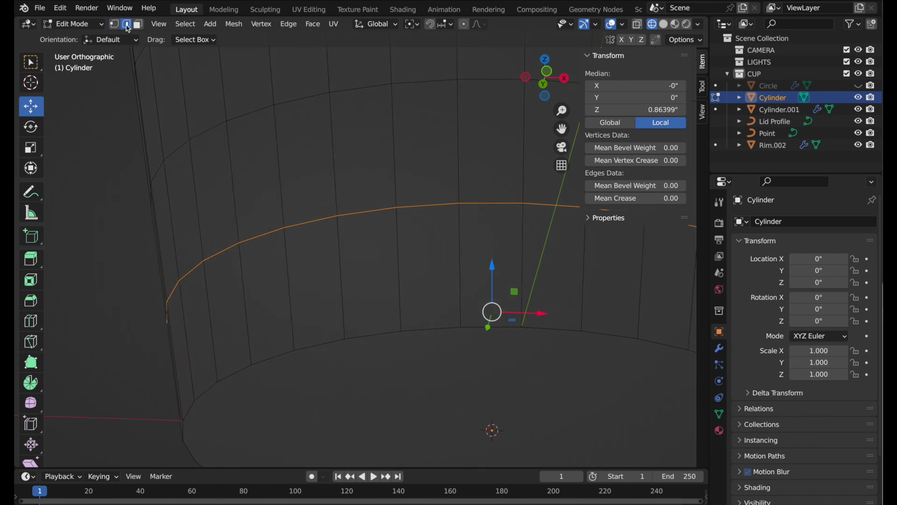
{"action": "left_click", "coordinate": [290, 352], "text": "alt"}
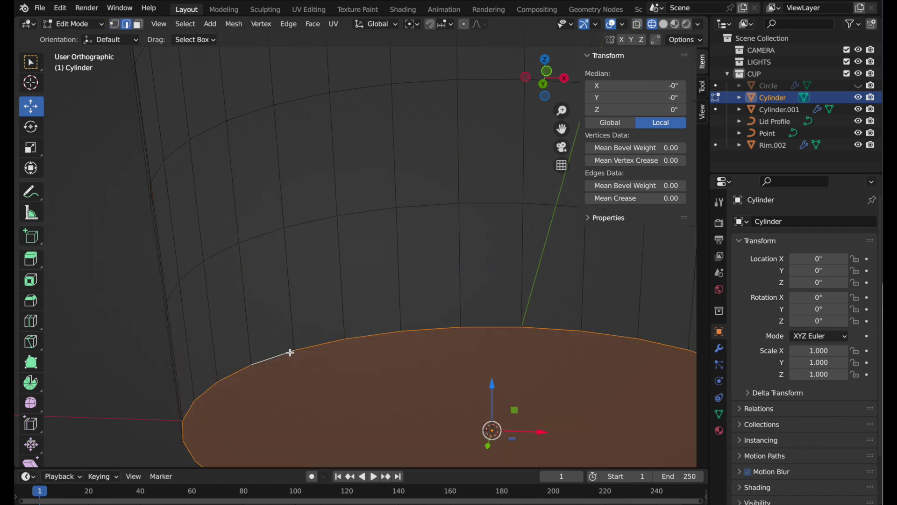
{"action": "left_click", "coordinate": [31, 300]}
{"action": "double_click", "coordinate": [121, 40]}
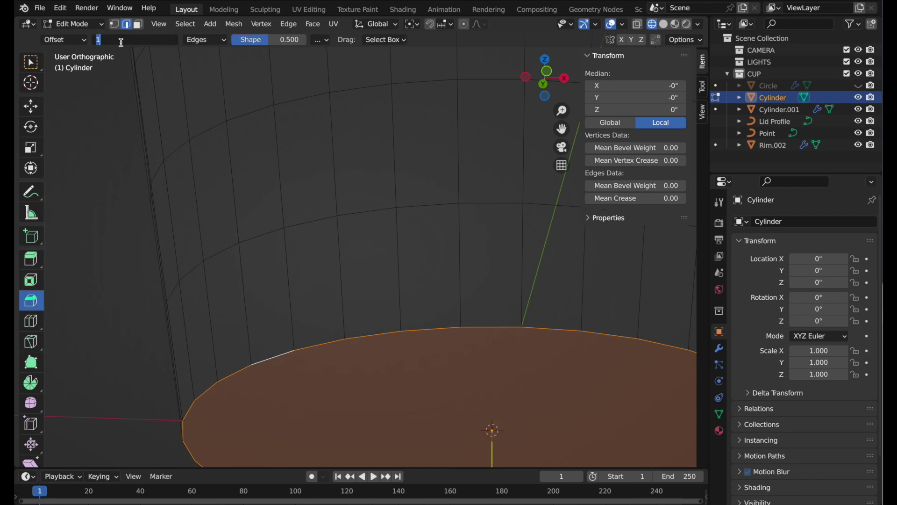
{"action": "key", "text": "Tab"}
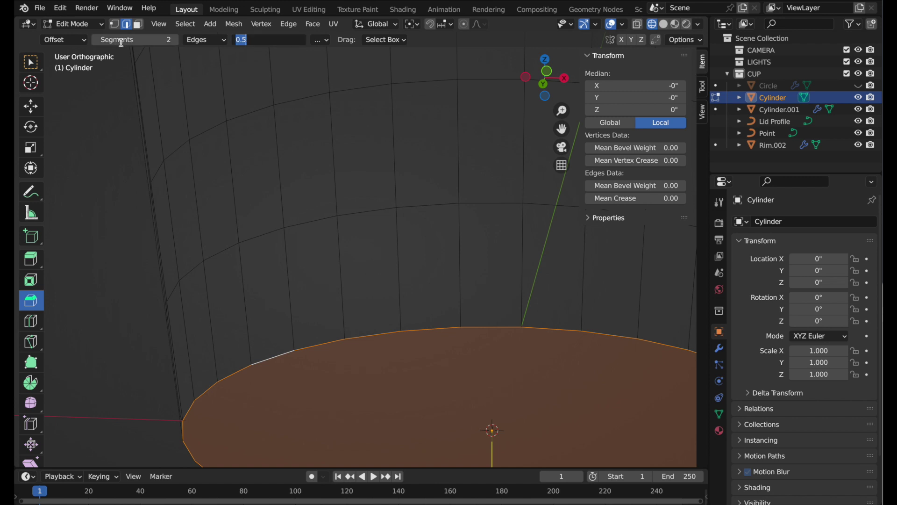
{"action": "type", "text": "1"}
{"action": "key", "text": "Return"}
{"action": "left_click", "coordinate": [383, 40]}
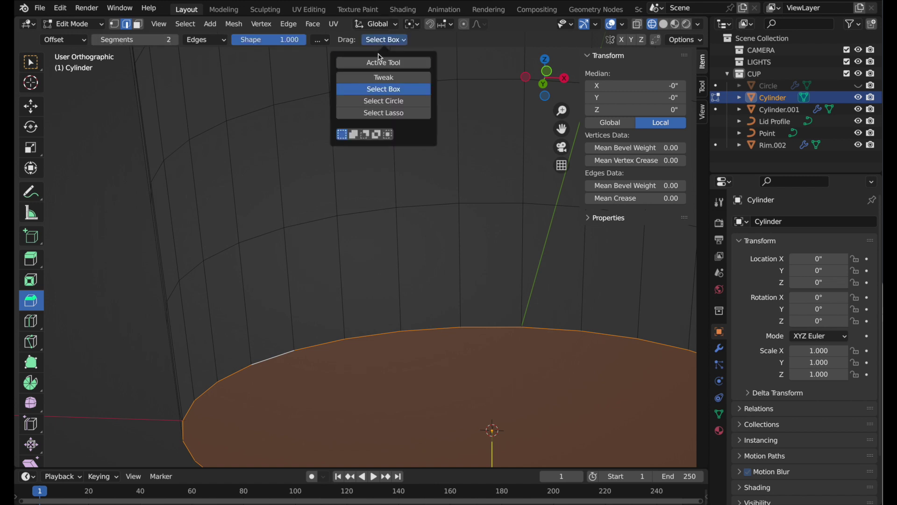
{"action": "left_click", "coordinate": [379, 62]}
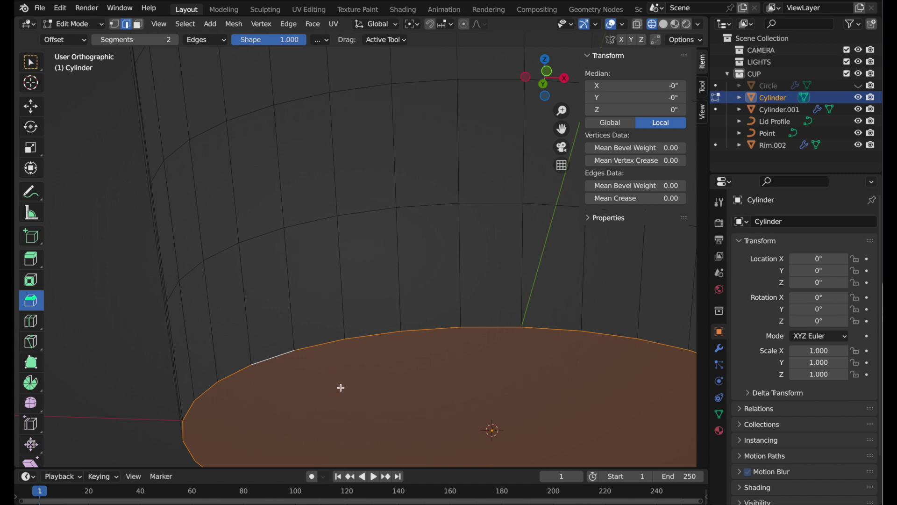
{"action": "left_click_drag", "start_coordinate": [325, 344], "coordinate": [320, 337]}
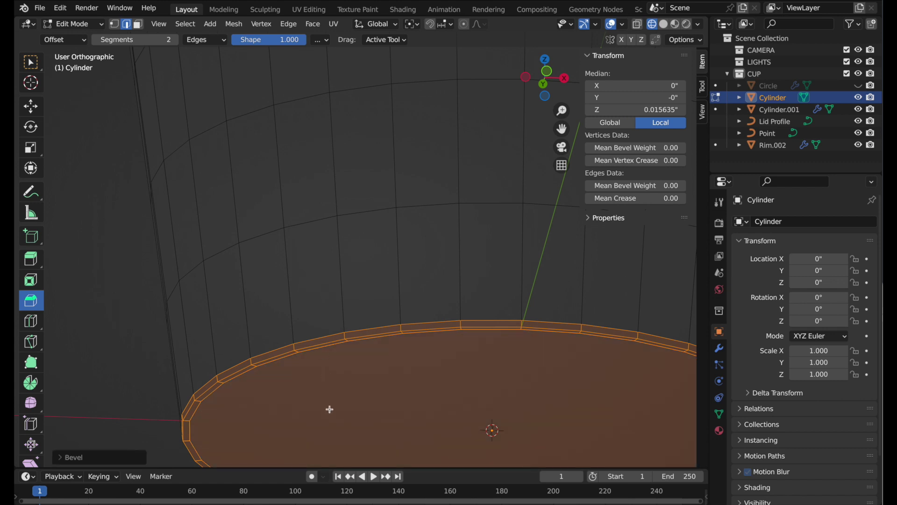
- Select only the flat bottom cap face and delete it
{"action": "key", "text": "alt+a"}
{"action": "scroll", "coordinate": [445, 327], "scroll_direction": "down", "scroll_amount": 3}
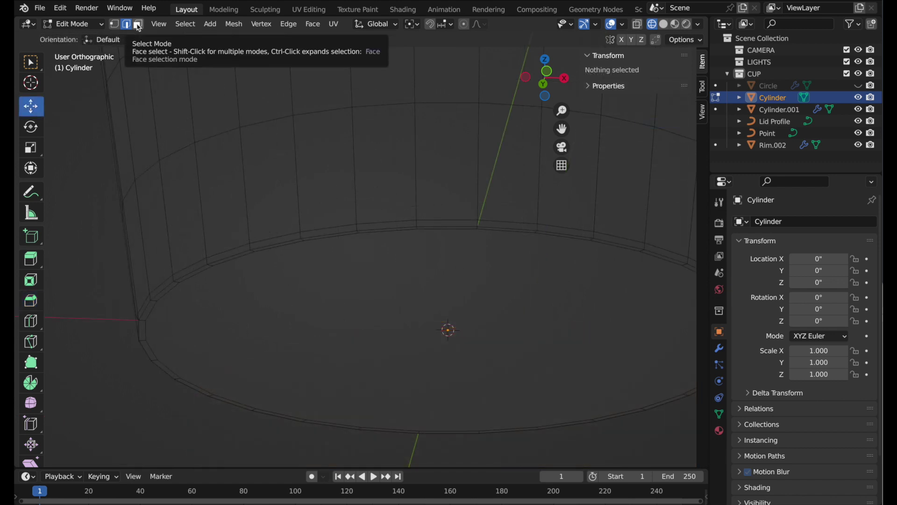
{"action": "left_click", "coordinate": [138, 23]}
{"action": "left_click", "coordinate": [391, 360]}
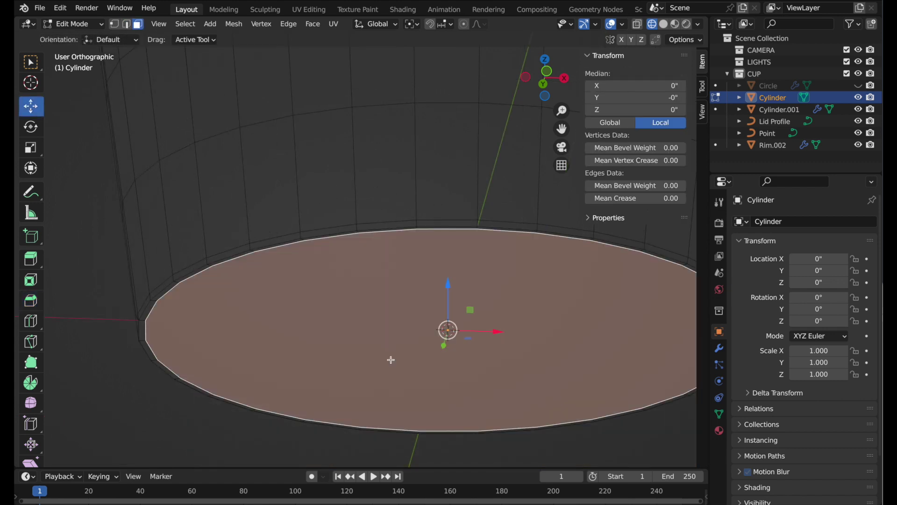
{"action": "key", "text": "x"}
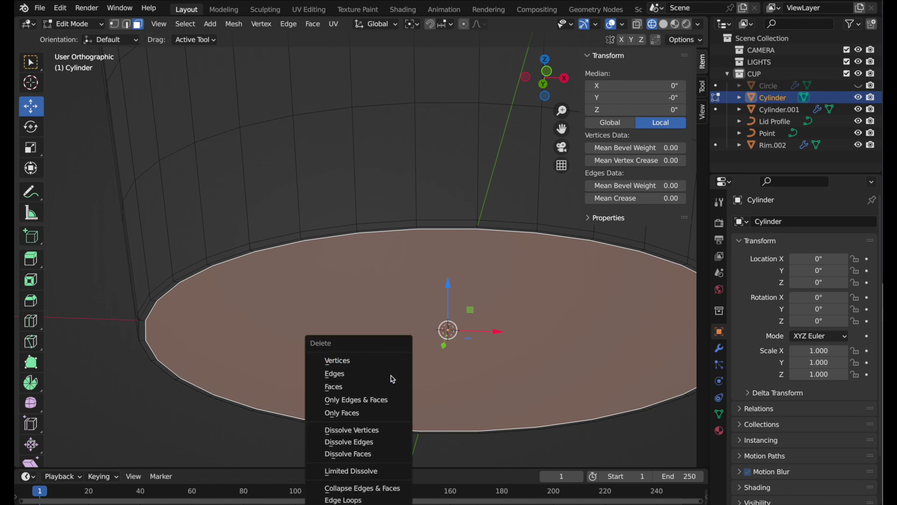
{"action": "left_click", "coordinate": [391, 383]}
{"action": "middle_click_drag", "start_coordinate": [364, 190], "coordinate": [363, 260], "text": "ctrl"}
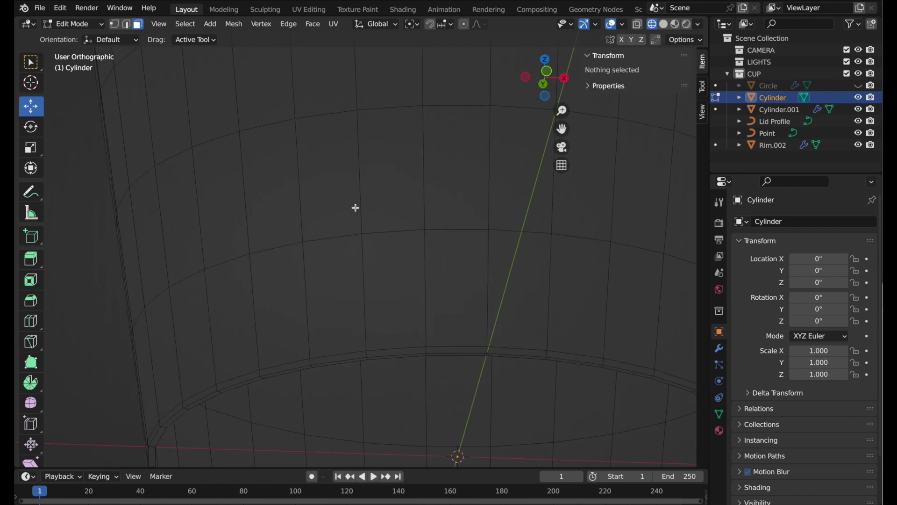
- In front view, extrude the top rim edge loop up to about 3.69 inches
{"action": "left_click", "coordinate": [546, 73]}
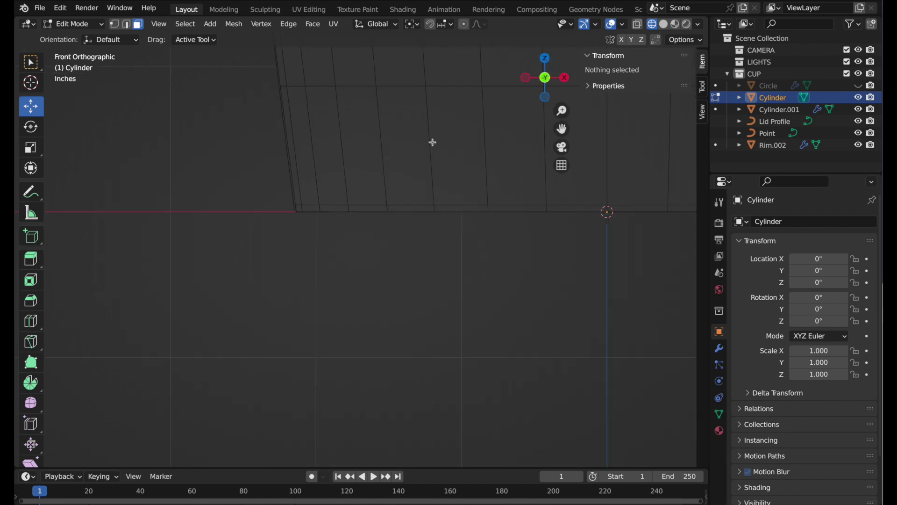
{"action": "middle_click_drag", "start_coordinate": [433, 142], "coordinate": [391, 338], "text": "shift"}
{"action": "middle_click_drag", "start_coordinate": [398, 223], "coordinate": [388, 315], "text": "shift"}
{"action": "left_click", "coordinate": [126, 24]}
{"action": "key", "text": "1"}
{"action": "key", "text": "2"}
{"action": "key", "text": "3"}
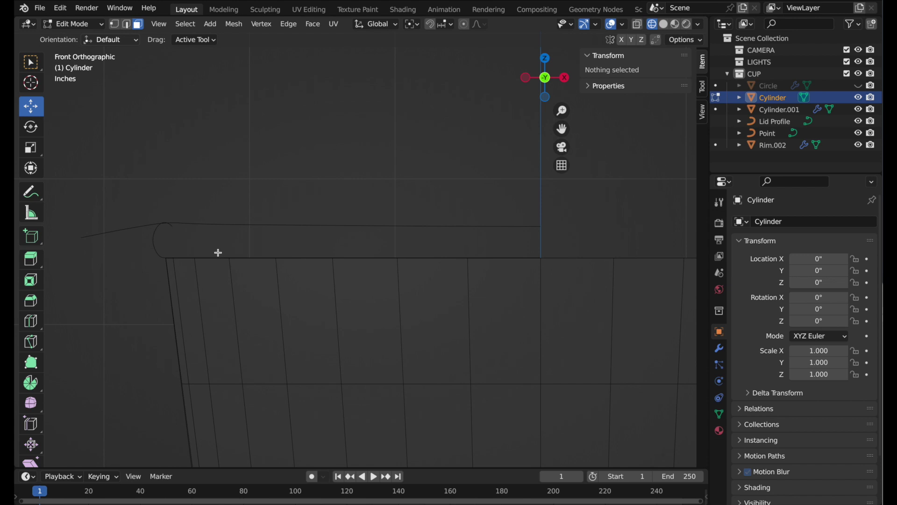
{"action": "key", "text": "2"}
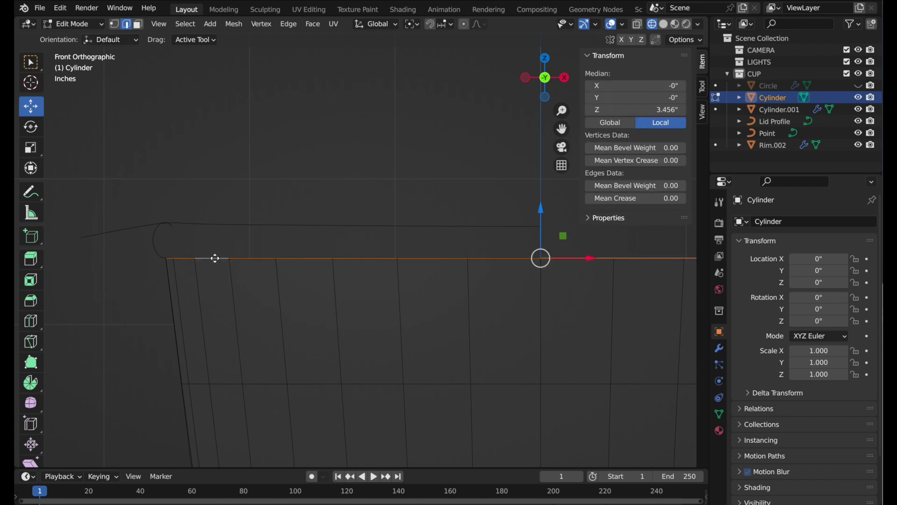
{"action": "key", "text": "e"}
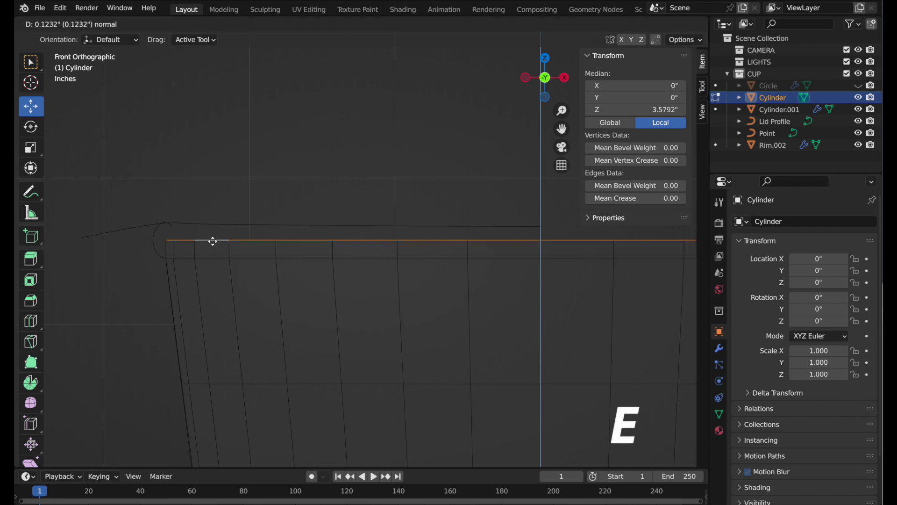
{"action": "left_click", "coordinate": [222, 224]}
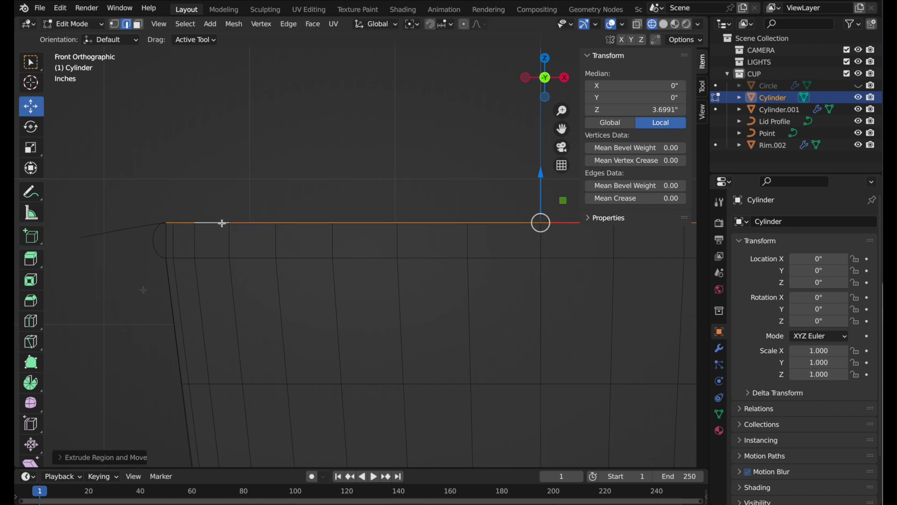
- Loop-cut the rim strip at about 3.58 inches and select both rows of rim faces
{"action": "left_click", "coordinate": [31, 323]}
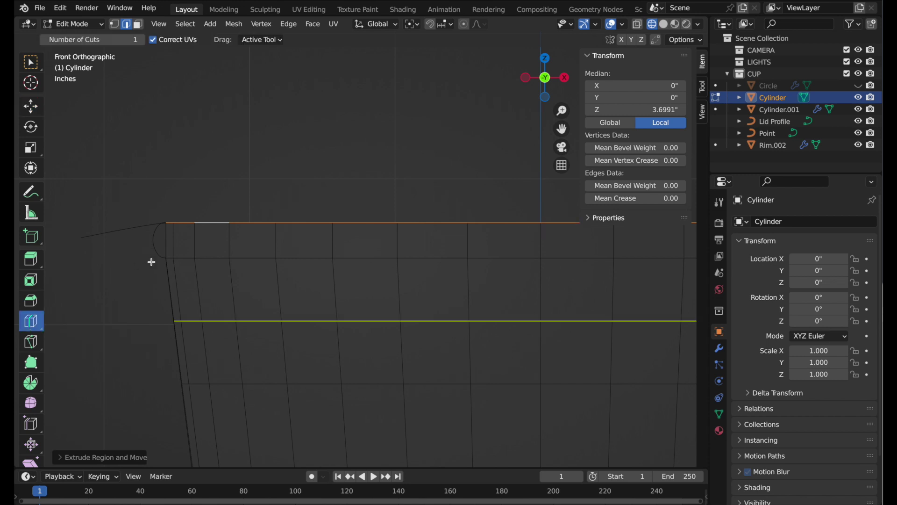
{"action": "left_click", "coordinate": [213, 239]}
{"action": "scroll", "coordinate": [200, 243], "scroll_direction": "up", "scroll_amount": 6}
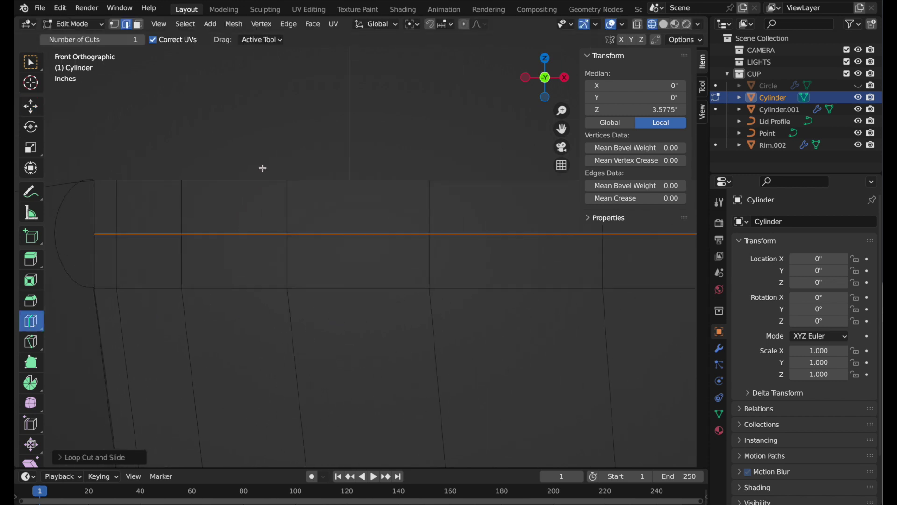
{"action": "left_click", "coordinate": [137, 26]}
{"action": "left_click", "coordinate": [33, 109]}
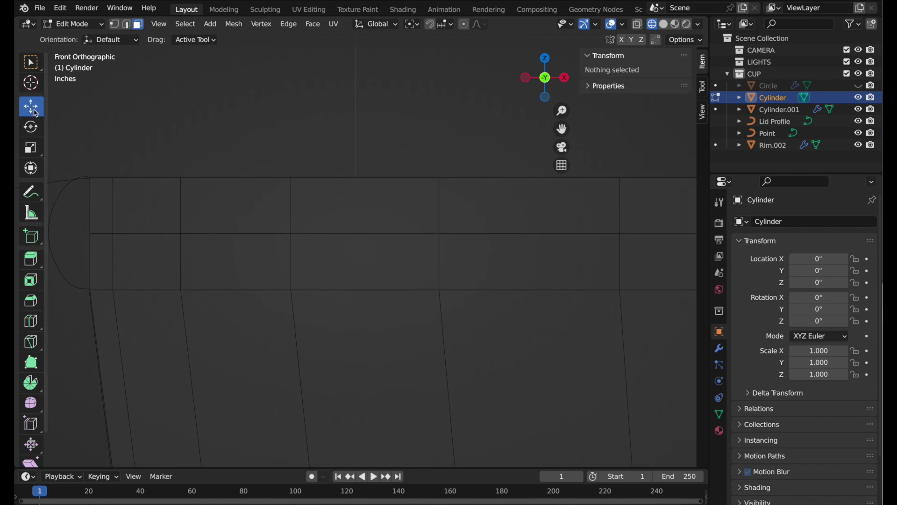
{"action": "left_click", "coordinate": [181, 213], "text": "alt"}
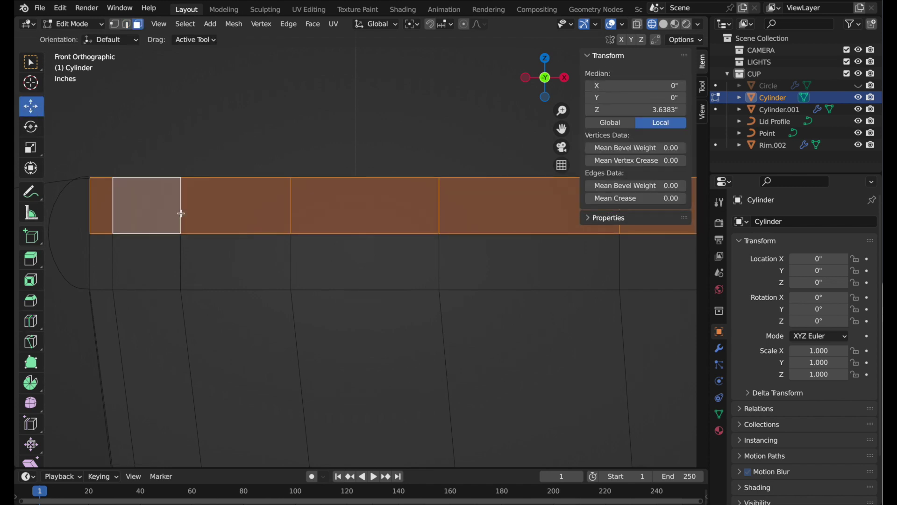
{"action": "left_click", "coordinate": [181, 262], "text": "alt+shift"}
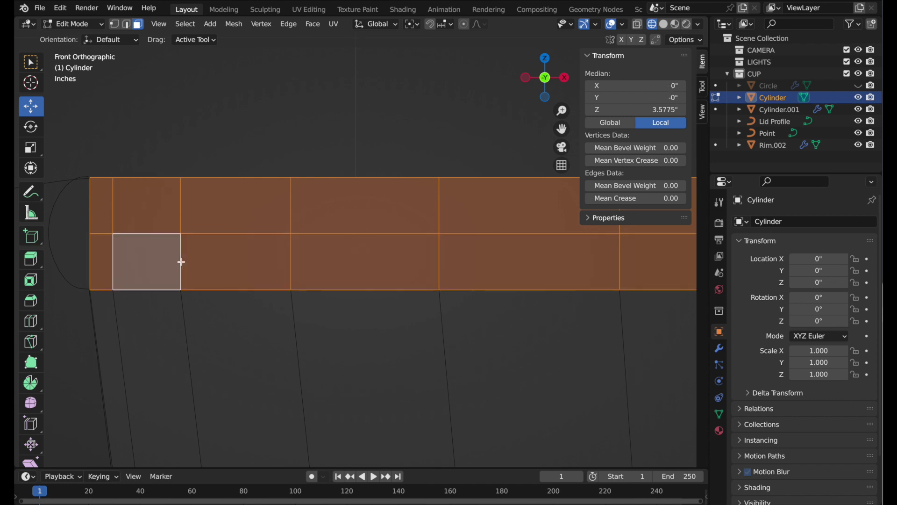
{"action": "middle_click_drag", "start_coordinate": [181, 262], "coordinate": [266, 261], "text": "shift"}
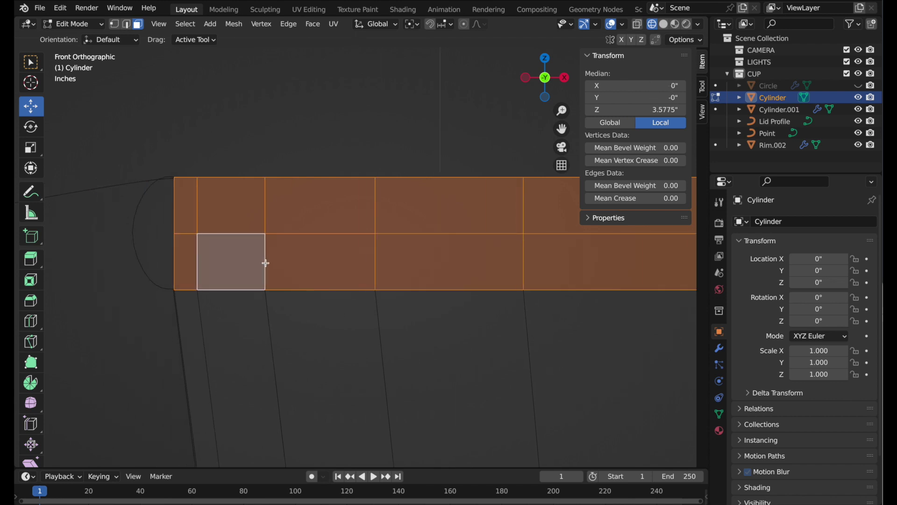
- Extrude both rim face rows outward along their normals, then select the middle edge loop
{"action": "left_click", "coordinate": [30, 258]}
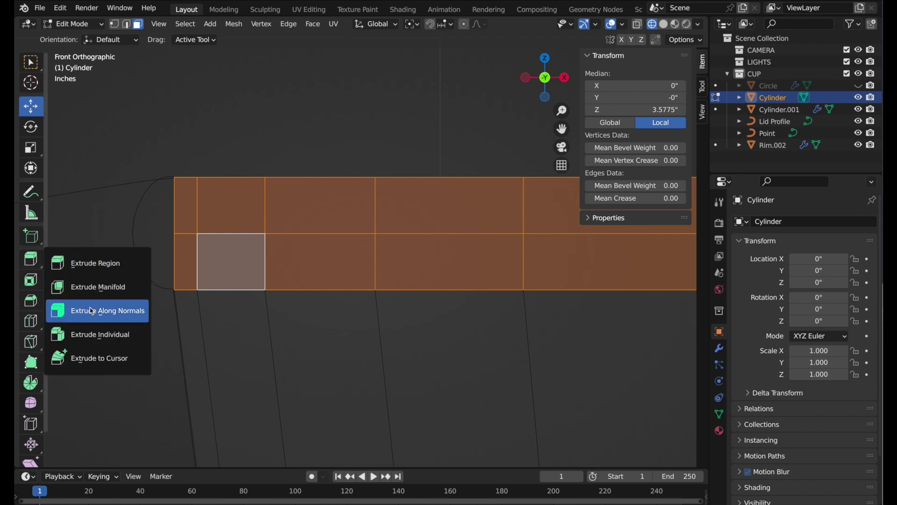
{"action": "left_click", "coordinate": [91, 311]}
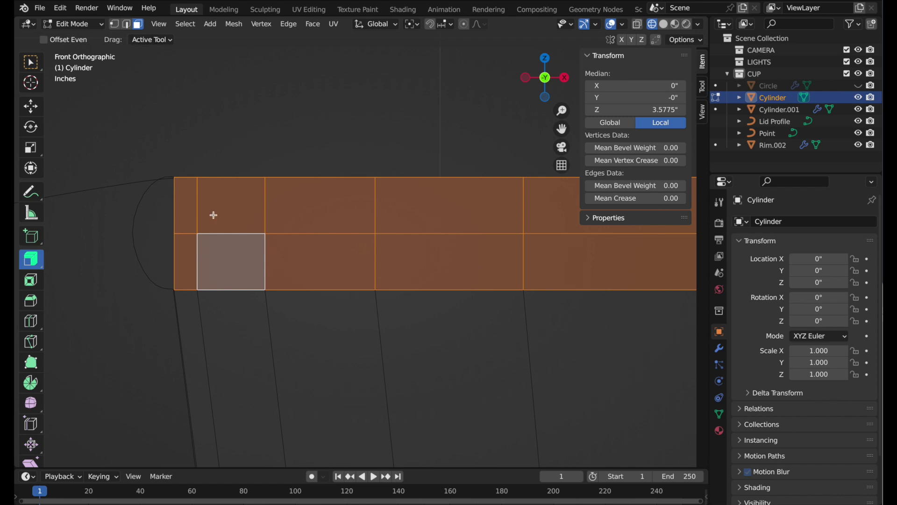
{"action": "left_click_drag", "start_coordinate": [214, 215], "coordinate": [205, 228]}
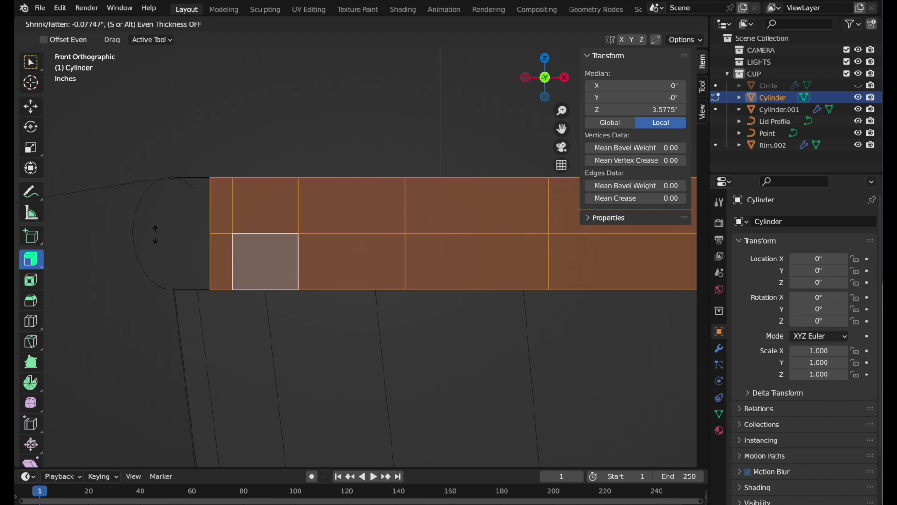
{"action": "left_click_drag", "start_coordinate": [205, 228], "coordinate": [163, 203]}
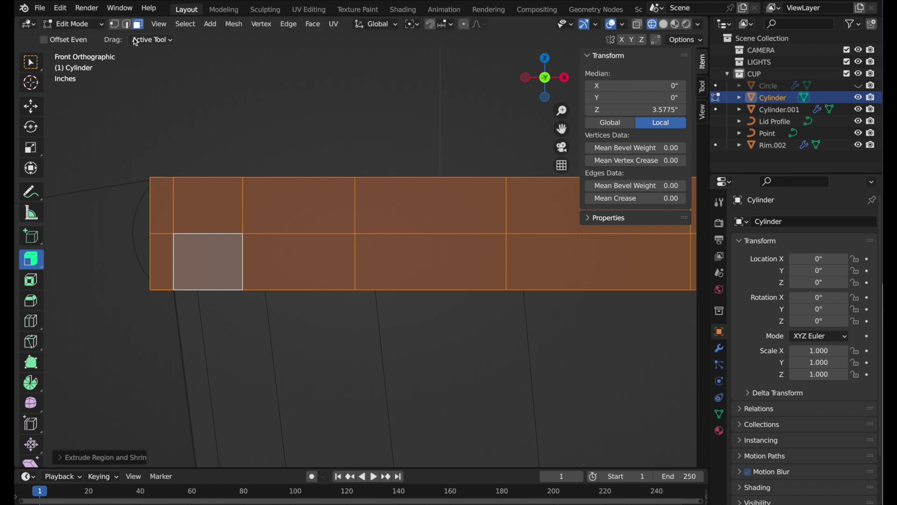
{"action": "left_click", "coordinate": [126, 23]}
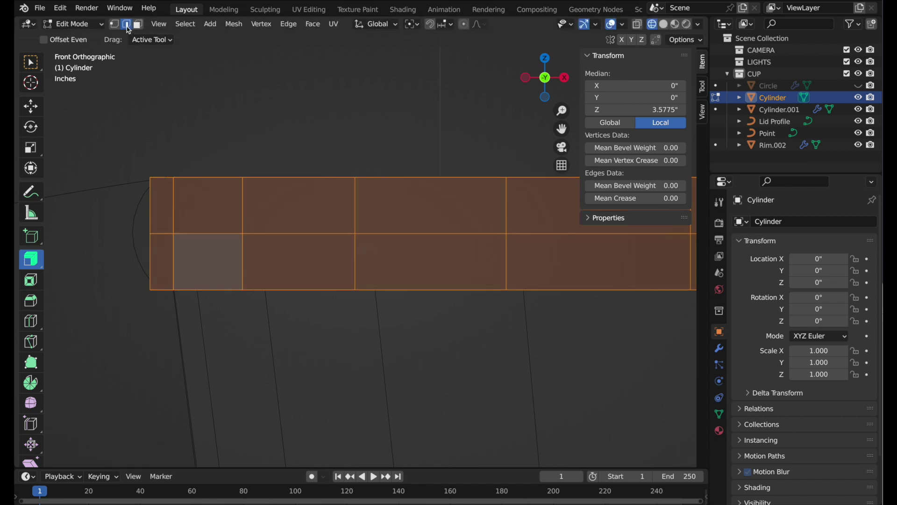
{"action": "left_click", "coordinate": [163, 234], "text": "alt"}
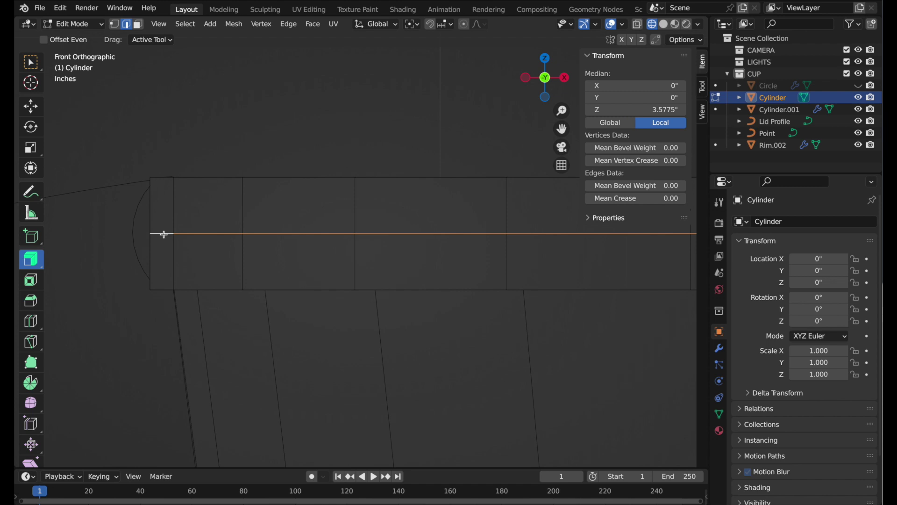
- Fatten the middle rim loop outward with Shrink/Fatten to form a ridge
{"action": "left_click", "coordinate": [30, 444]}
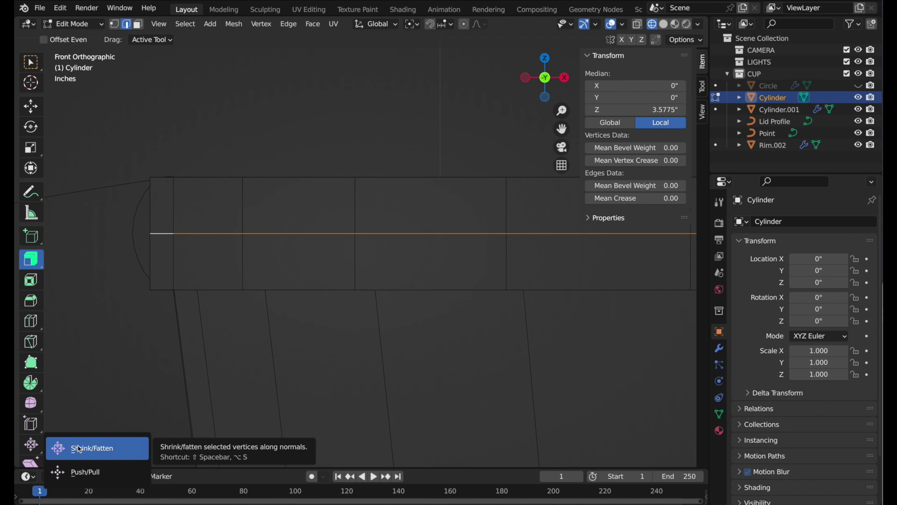
{"action": "left_click", "coordinate": [113, 448]}
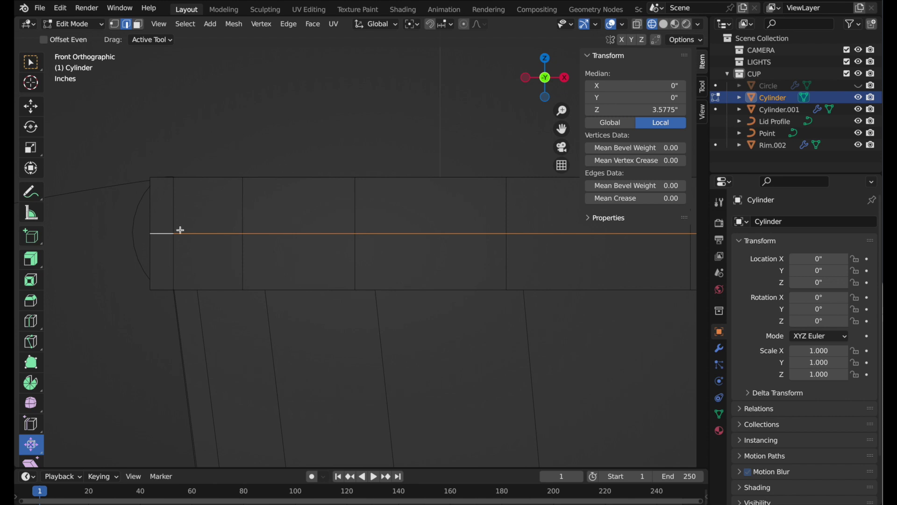
{"action": "mouse_move", "coordinate": [184, 234]}
{"action": "left_mouse_down"}
{"action": "mouse_move", "coordinate": [170, 236]}
{"action": "mouse_move", "coordinate": [177, 223]}
{"action": "left_mouse_up"}
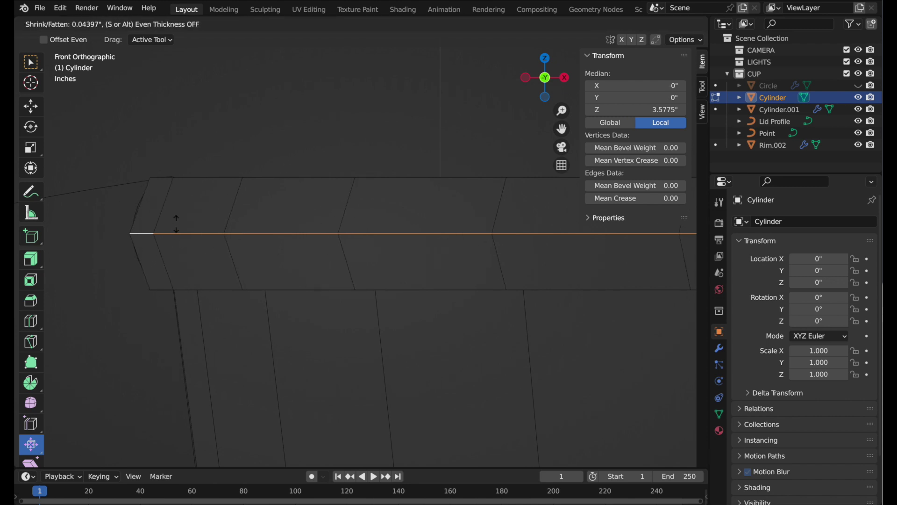
- Loop-cut two more rings on the rim band and fatten them outward about 0.017 inches
{"action": "left_click_drag", "start_coordinate": [176, 223], "coordinate": [176, 225]}
{"action": "left_click", "coordinate": [30, 320]}
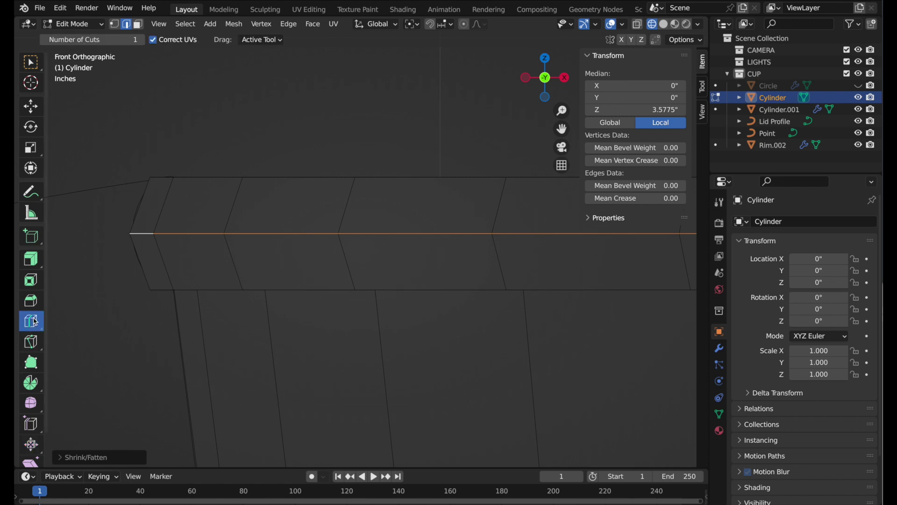
{"action": "left_click", "coordinate": [168, 199]}
{"action": "left_click", "coordinate": [174, 259]}
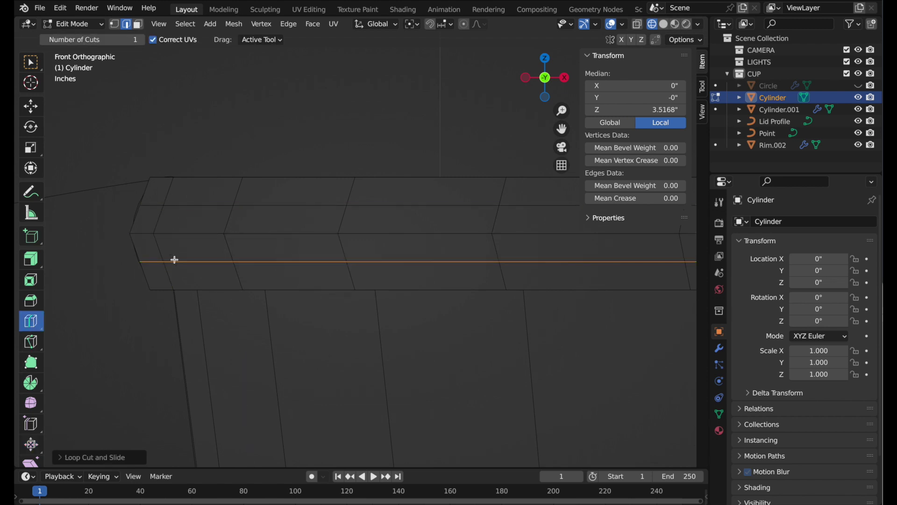
{"action": "key", "text": "shift+space"}
{"action": "key", "text": "g"}
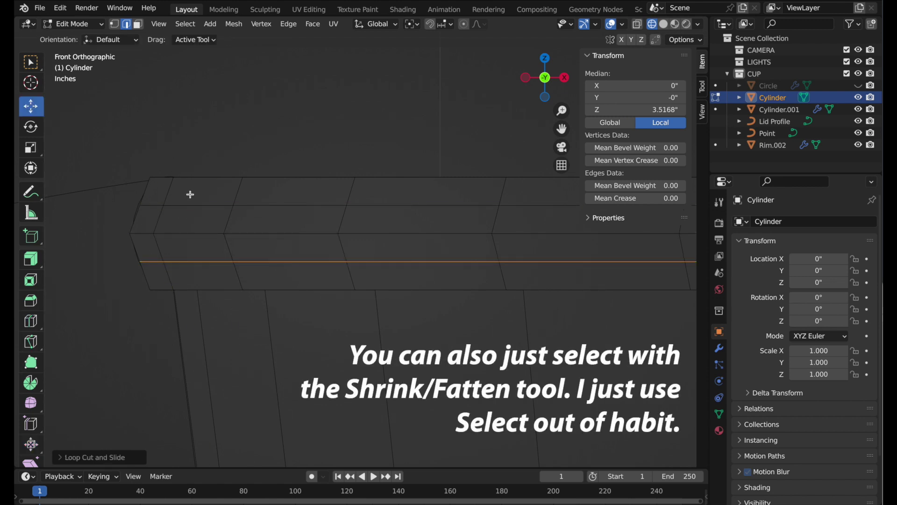
{"action": "left_click", "coordinate": [192, 206], "text": "alt+shift"}
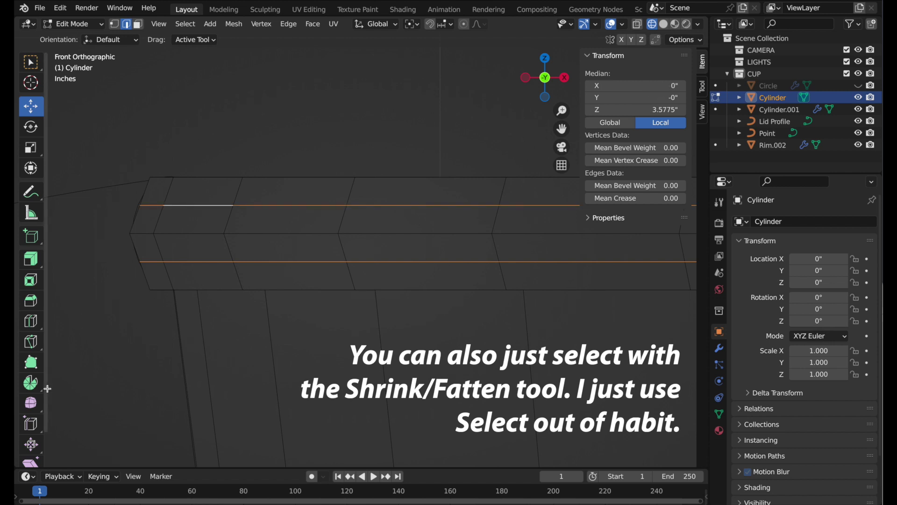
{"action": "left_click", "coordinate": [31, 447]}
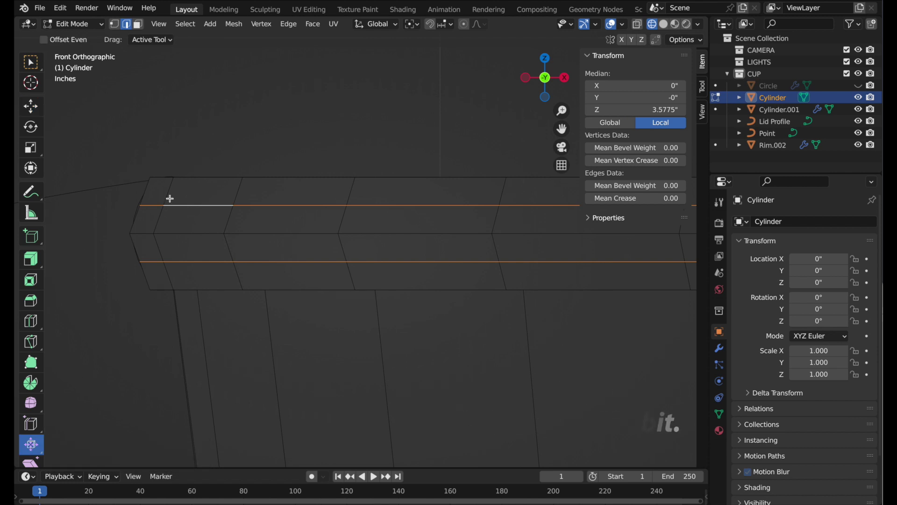
{"action": "left_click_drag", "start_coordinate": [176, 206], "coordinate": [172, 201]}
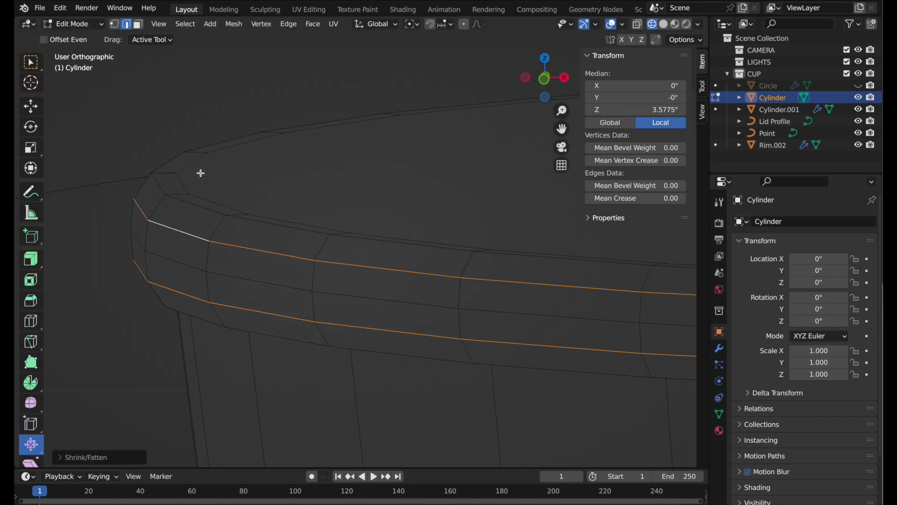
- Extrude the rim's top cap face inward along normals, then delete those faces
{"action": "middle_click_drag", "start_coordinate": [204, 164], "coordinate": [192, 181]}
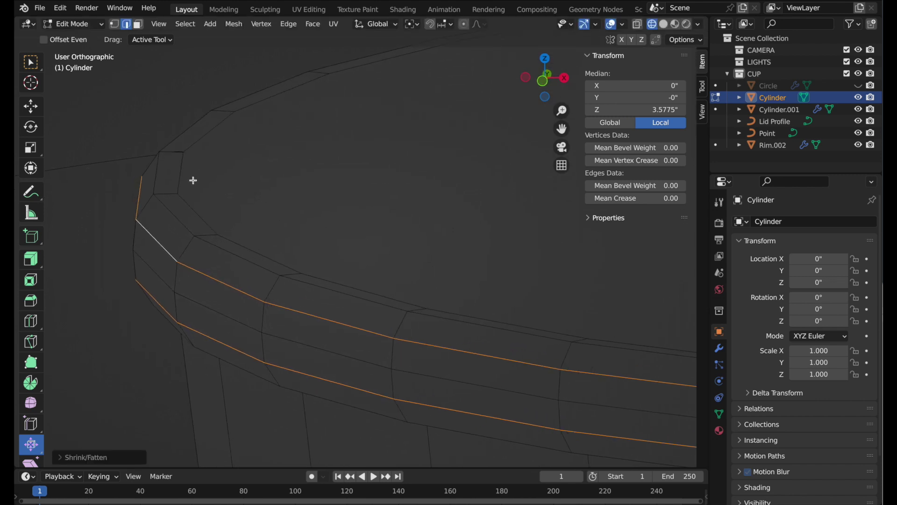
{"action": "key", "text": "alt+a"}
{"action": "left_click", "coordinate": [138, 23]}
{"action": "left_click", "coordinate": [383, 146]}
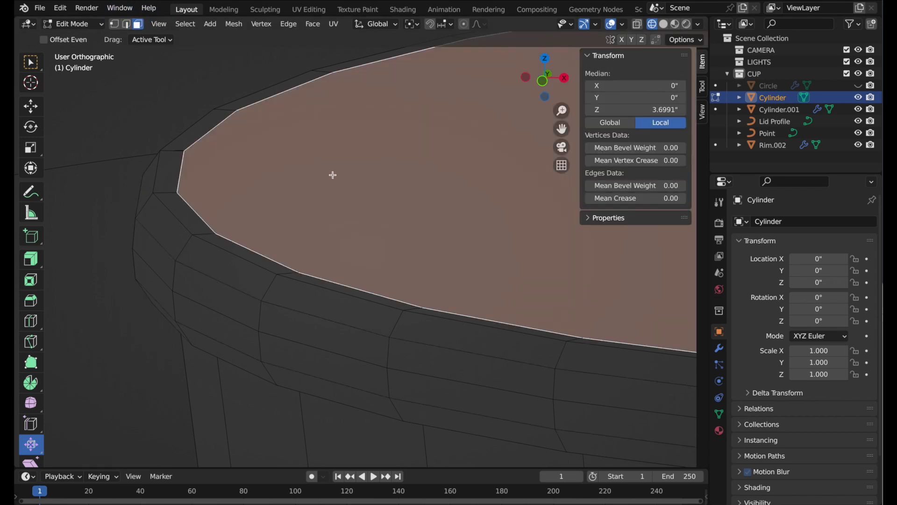
{"action": "left_click", "coordinate": [31, 259]}
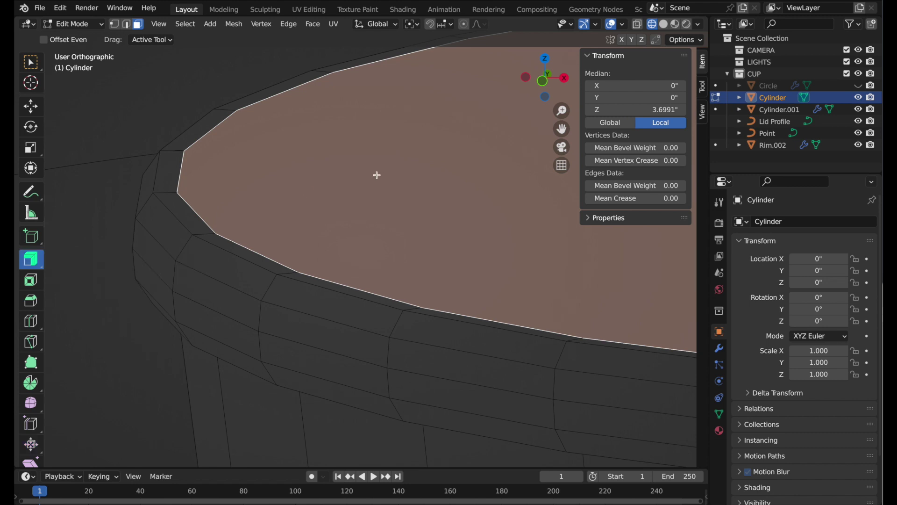
{"action": "left_click_drag", "start_coordinate": [378, 174], "coordinate": [383, 183]}
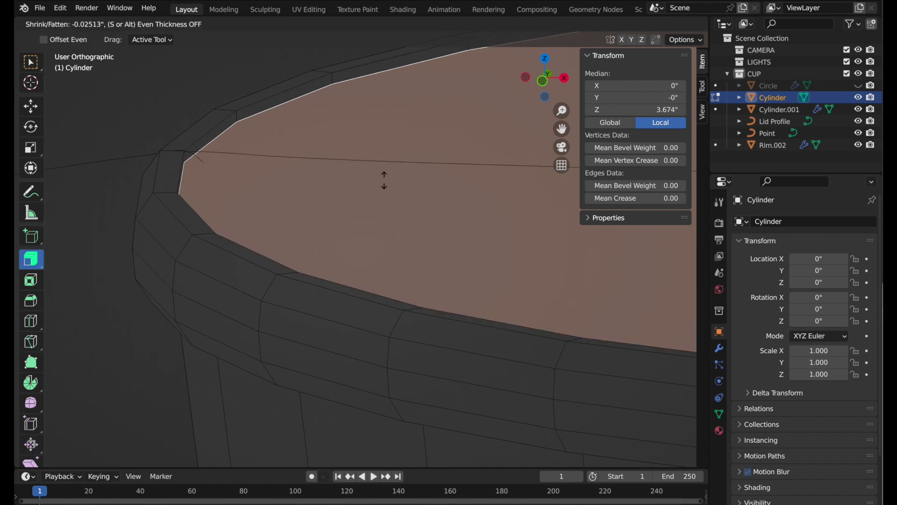
{"action": "key", "text": "x"}
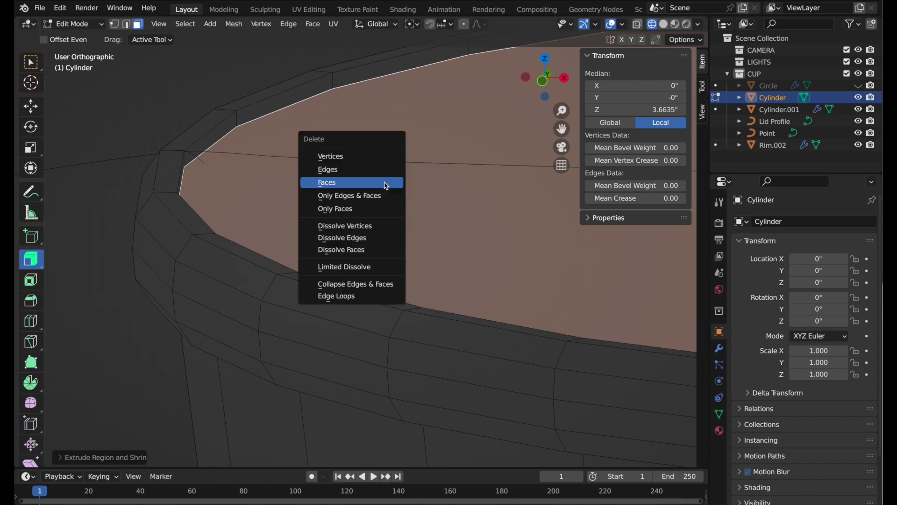
{"action": "left_click", "coordinate": [384, 182]}
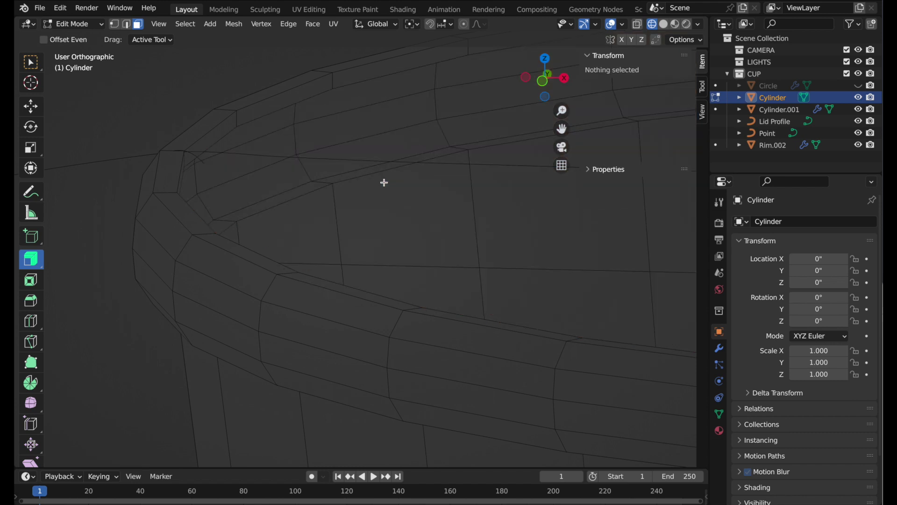
- Fatten the rim's top edge loop outward about 0.034 inches with Shrink/Fatten
{"action": "left_click", "coordinate": [127, 24]}
{"action": "left_click", "coordinate": [255, 121], "text": "alt"}
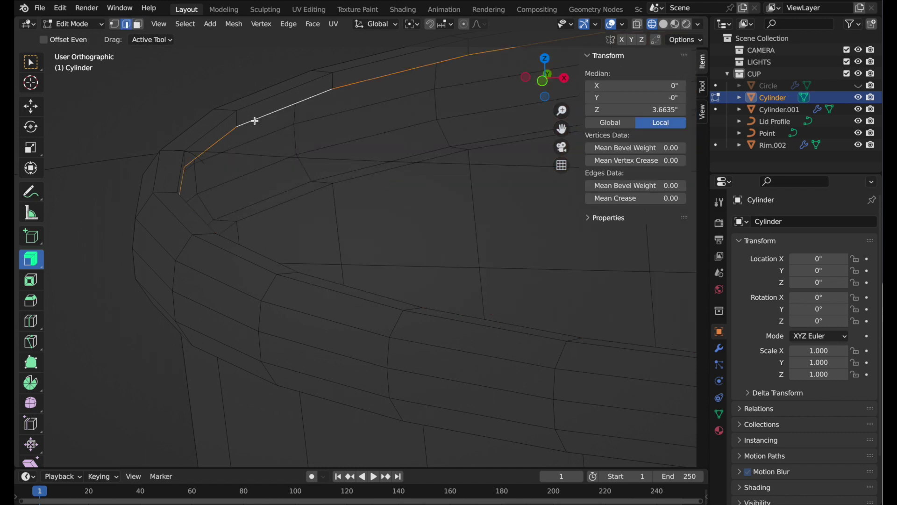
{"action": "left_click", "coordinate": [33, 450]}
{"action": "left_click_drag", "start_coordinate": [259, 121], "coordinate": [254, 117]}
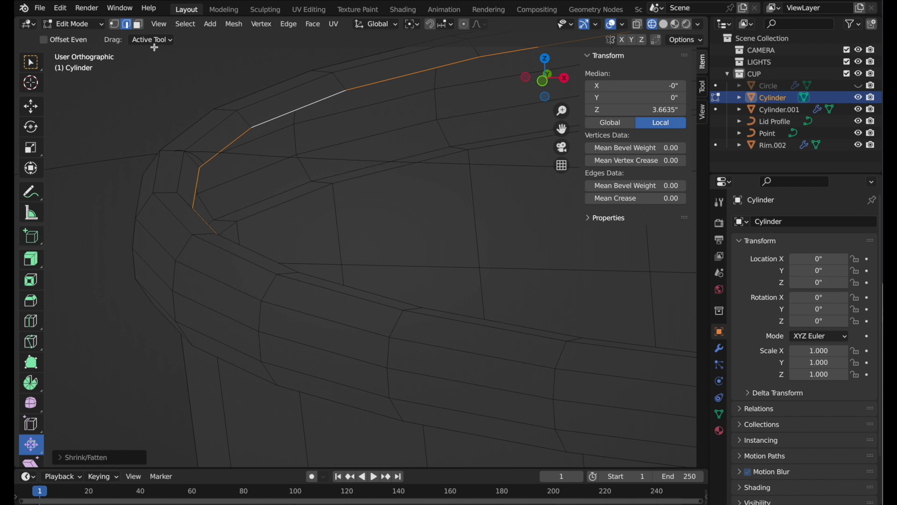
- Select a rim face loop, grow it three times, and separate it into Cylinder.002
{"action": "left_click", "coordinate": [251, 67]}
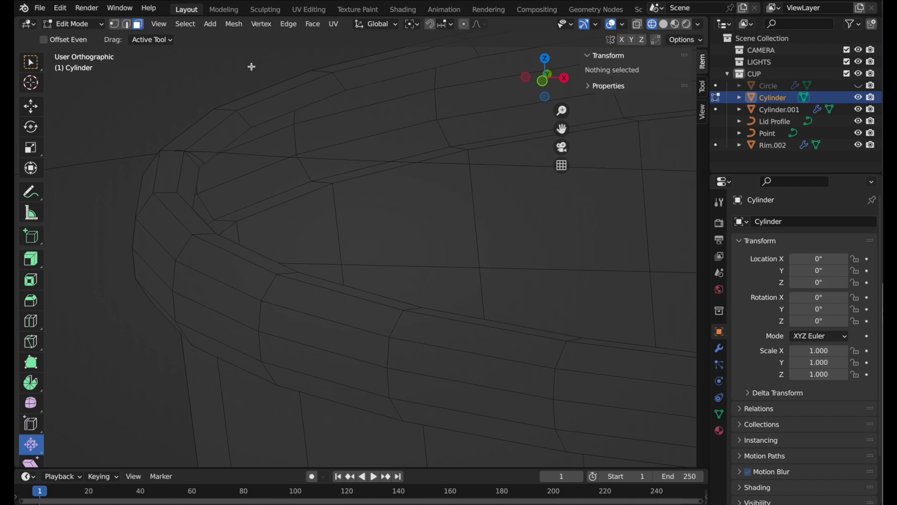
{"action": "left_click", "coordinate": [246, 120], "text": "alt"}
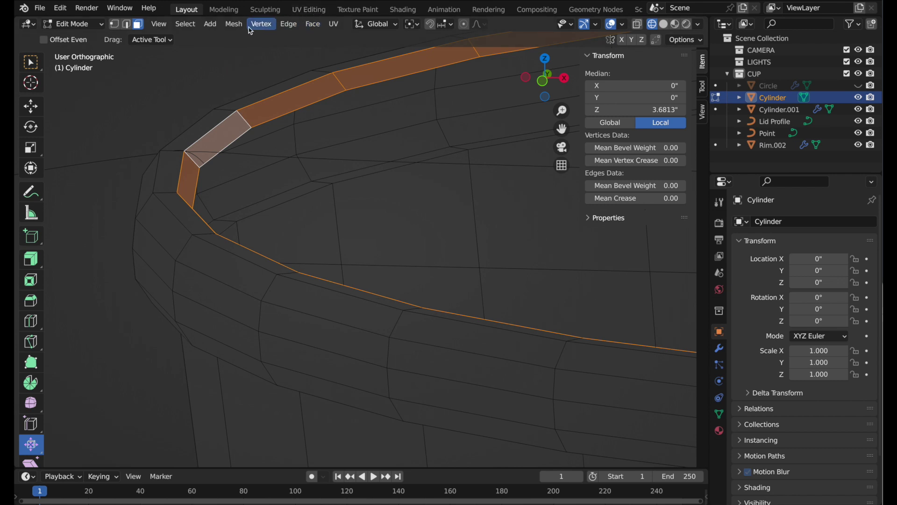
{"action": "left_click", "coordinate": [186, 25]}
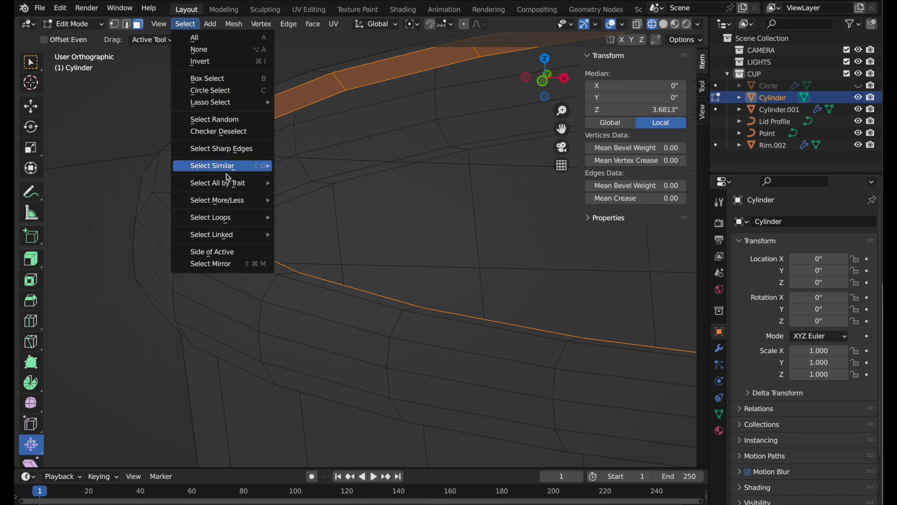
{"action": "mouse_move", "coordinate": [217, 200]}
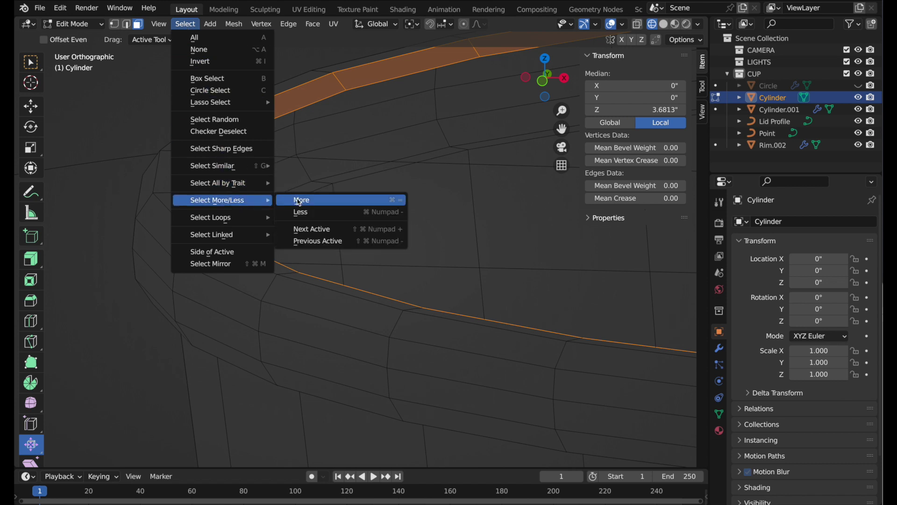
{"action": "left_click", "coordinate": [298, 201]}
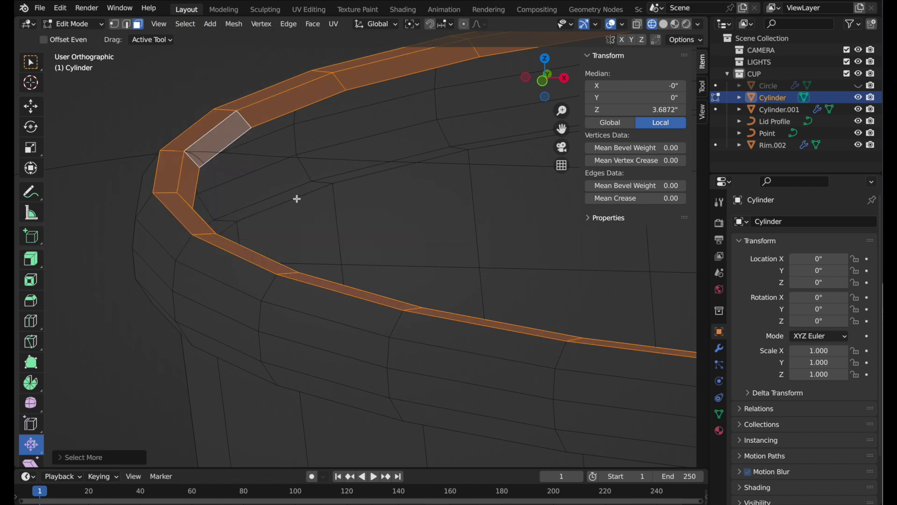
{"action": "key", "text": "ctrl+KP_Add"}
{"action": "key", "text": "ctrl+KP_Add"}
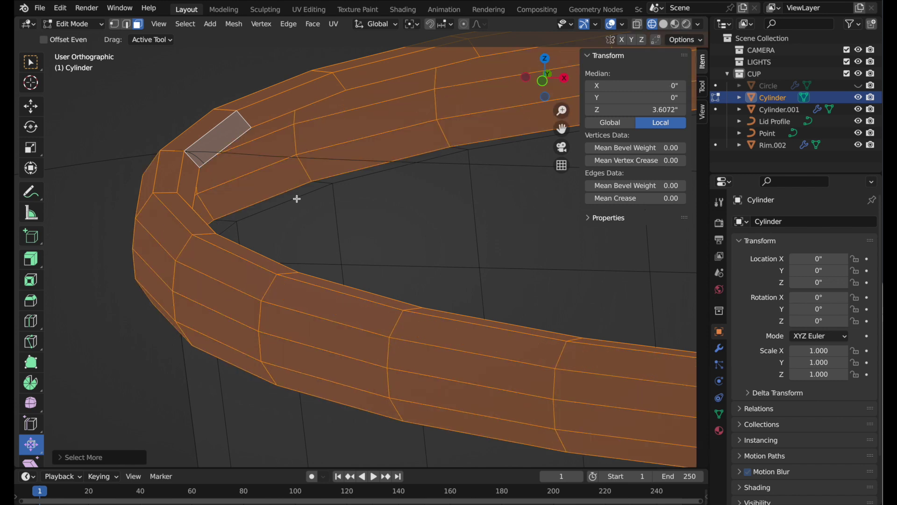
{"action": "key", "text": "ctrl+KP_Add"}
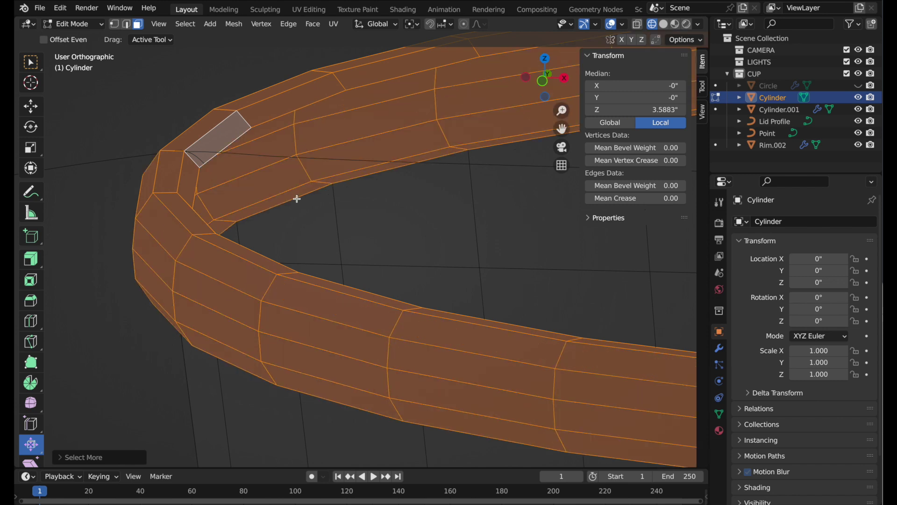
{"action": "right_click", "coordinate": [298, 201]}
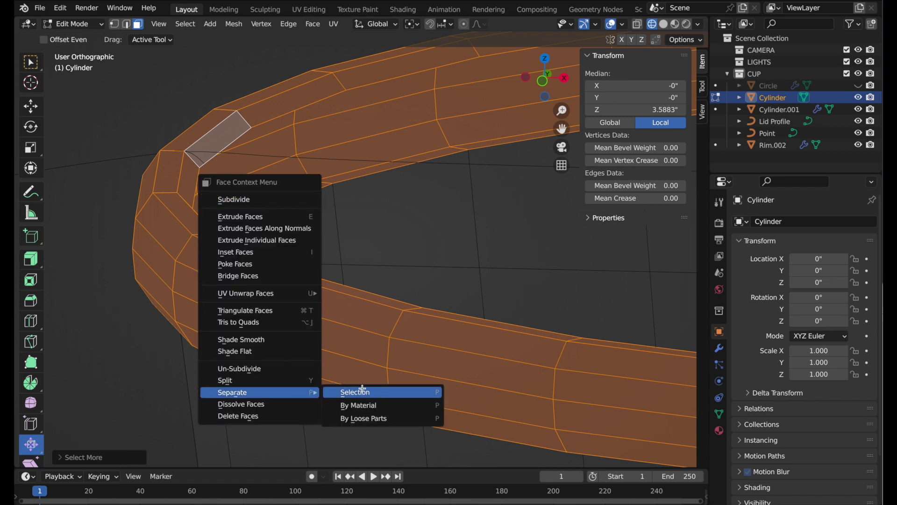
{"action": "mouse_move", "coordinate": [232, 392]}
{"action": "left_click", "coordinate": [362, 389]}
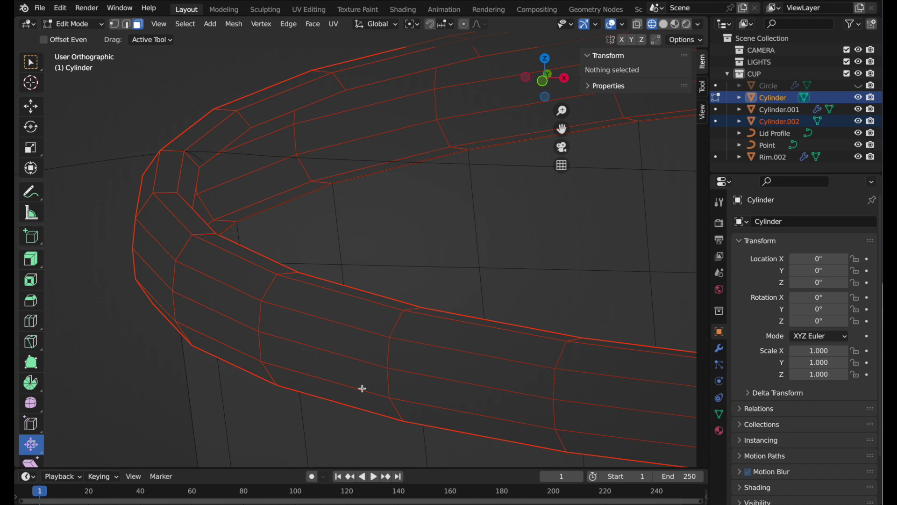
- Return to Object Mode and shade the rim object Cylinder.002 smooth
{"action": "left_click", "coordinate": [80, 26]}
{"action": "left_click", "coordinate": [192, 147]}
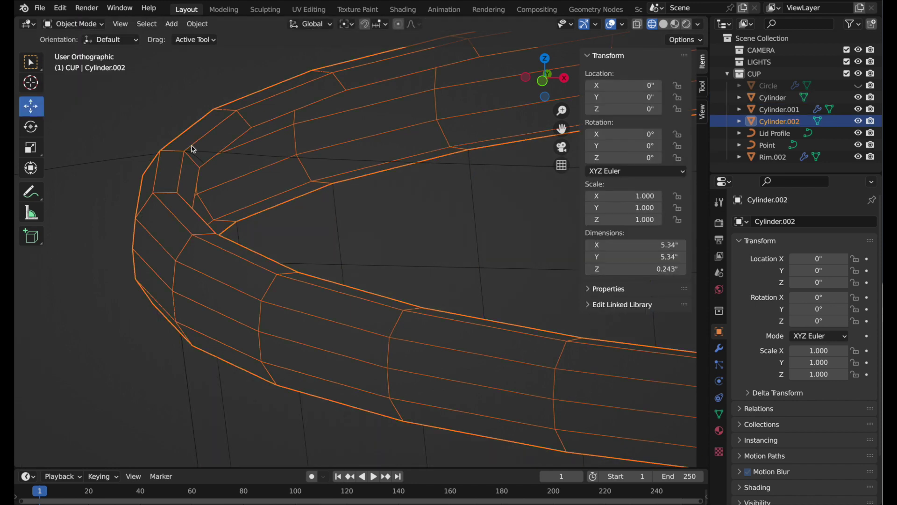
{"action": "right_click", "coordinate": [192, 151]}
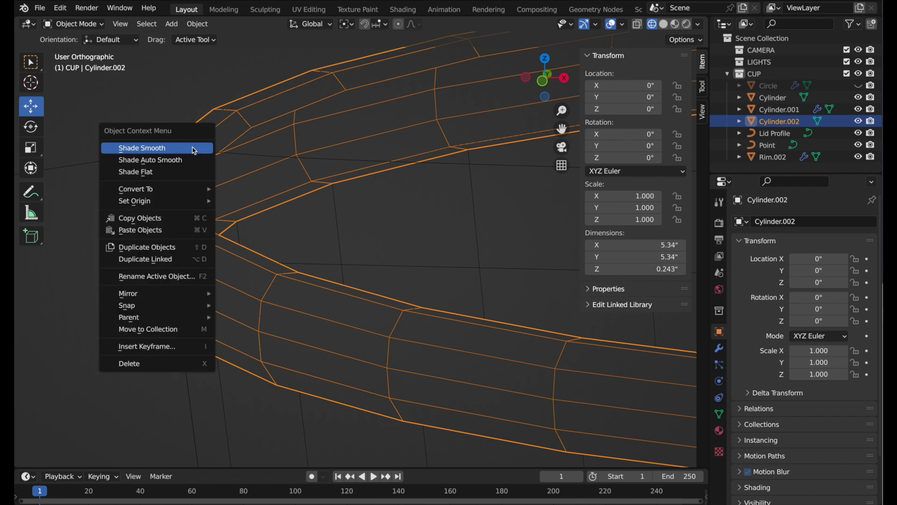
{"action": "left_click", "coordinate": [190, 167]}
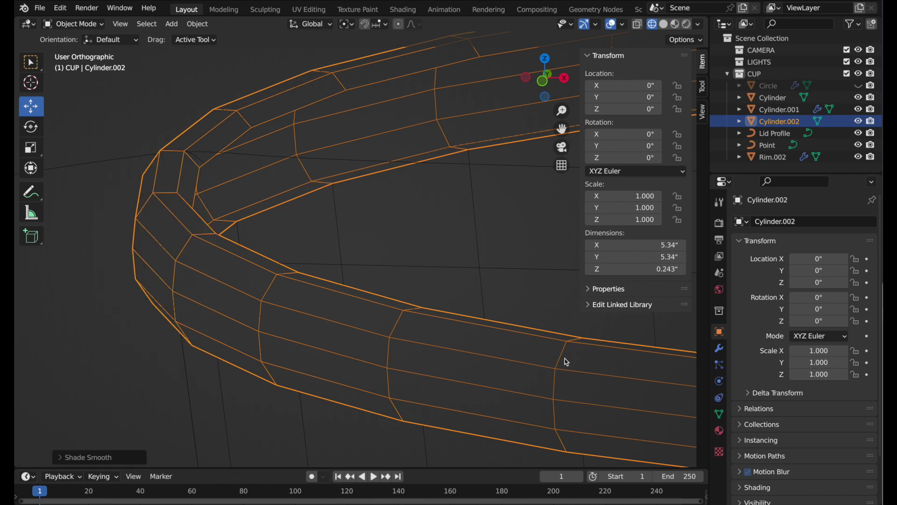
- Add a Subdivision Surface modifier to Cylinder.002
{"action": "left_click", "coordinate": [719, 348]}
{"action": "left_click", "coordinate": [757, 221]}
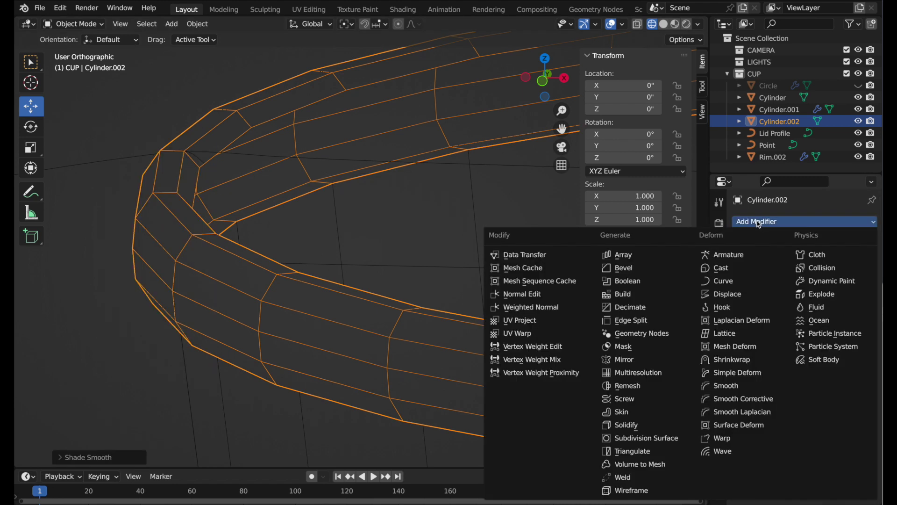
{"action": "left_click", "coordinate": [614, 441]}
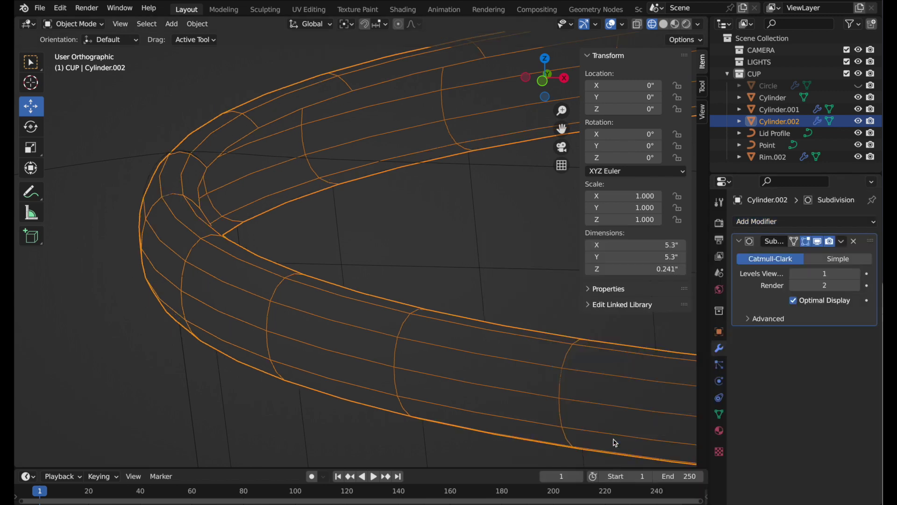
{"action": "scroll", "coordinate": [399, 285], "scroll_direction": "down", "scroll_amount": 3}
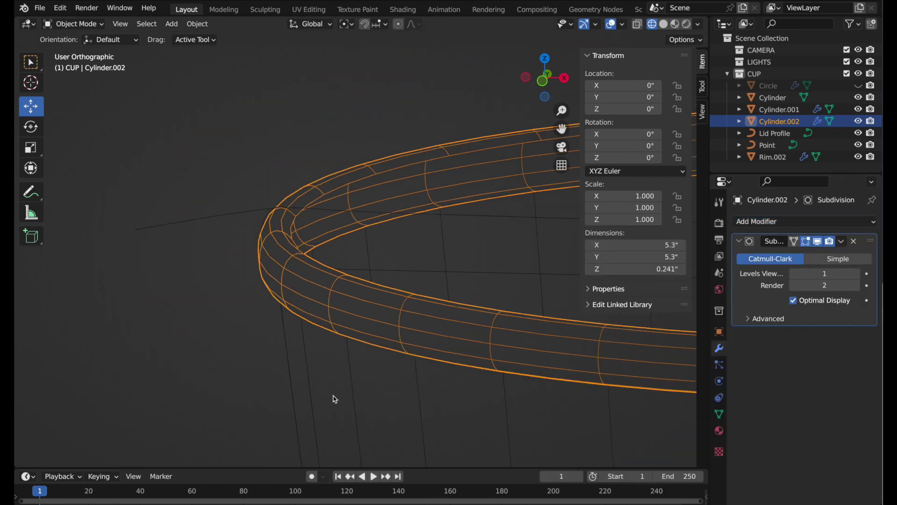
{"action": "mouse_move", "coordinate": [330, 403]}
{"action": "middle_mouse_down"}
{"action": "mouse_move", "coordinate": [341, 275]}
{"action": "mouse_move", "coordinate": [270, 240]}
{"action": "middle_mouse_up"}
- Give the Cylinder cup body a level-2 Subdivision Surface modifier and auto smooth shading
{"action": "left_click", "coordinate": [325, 274]}
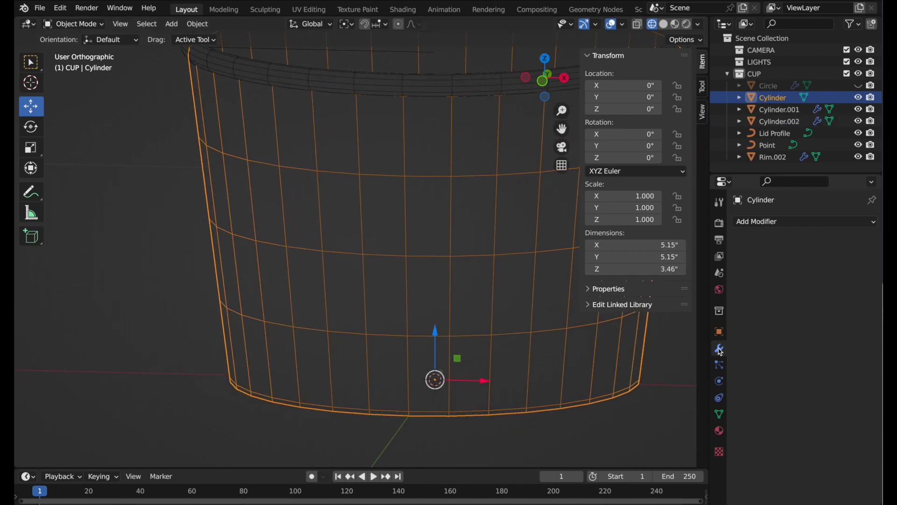
{"action": "left_click", "coordinate": [756, 222]}
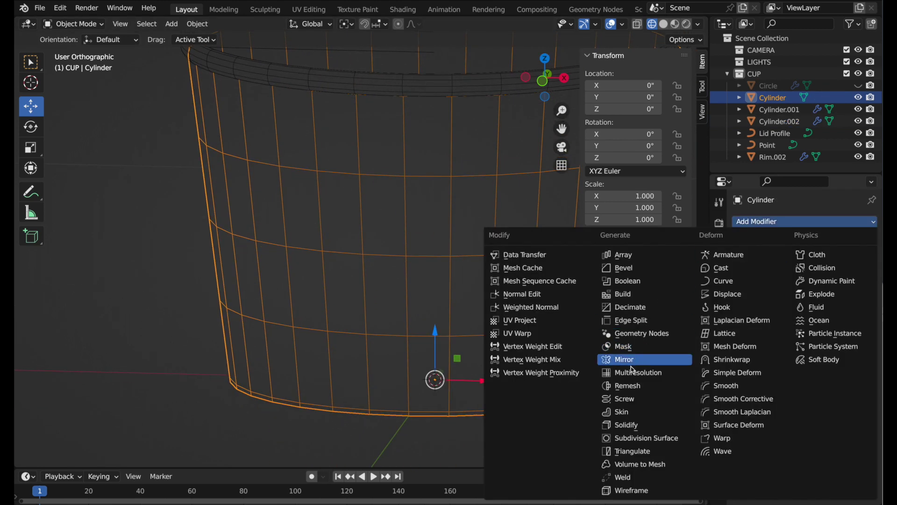
{"action": "left_click", "coordinate": [634, 438]}
{"action": "right_click", "coordinate": [382, 271]}
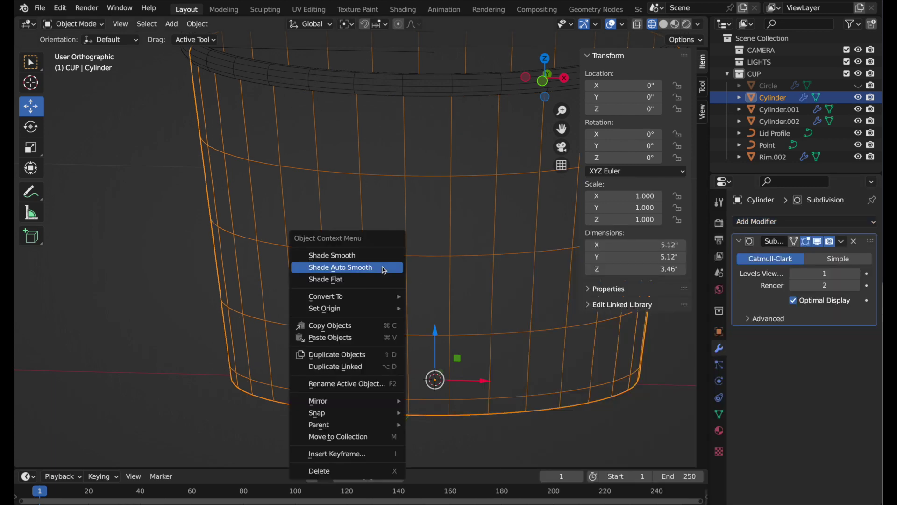
{"action": "left_click", "coordinate": [383, 268]}
{"action": "key", "text": "ctrl+2"}
- Enter Edit Mode on Cylinder and frame the rim close up in Front Orthographic
{"action": "key", "text": "Tab"}
{"action": "mouse_move", "coordinate": [330, 274]}
{"action": "middle_mouse_down"}
{"action": "mouse_move", "coordinate": [346, 297]}
{"action": "mouse_move", "coordinate": [373, 306]}
{"action": "mouse_move", "coordinate": [443, 189]}
{"action": "mouse_move", "coordinate": [397, 232]}
{"action": "middle_mouse_up"}
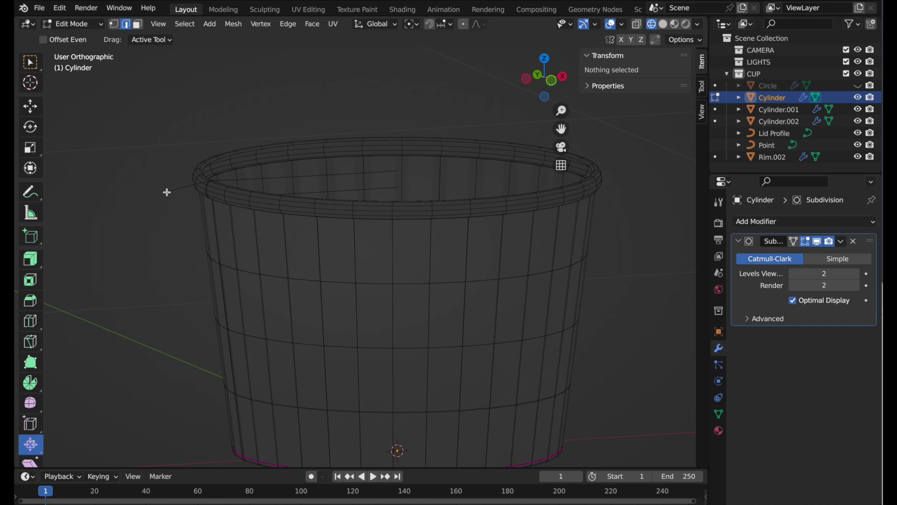
{"action": "left_click", "coordinate": [551, 81]}
{"action": "middle_click_drag", "start_coordinate": [510, 228], "coordinate": [315, 184], "text": "shift"}
{"action": "scroll", "coordinate": [269, 208], "scroll_direction": "up", "scroll_amount": 1}
{"action": "scroll", "coordinate": [332, 140], "scroll_direction": "up", "scroll_amount": 2}
{"action": "scroll", "coordinate": [316, 160], "scroll_direction": "up", "scroll_amount": 1}
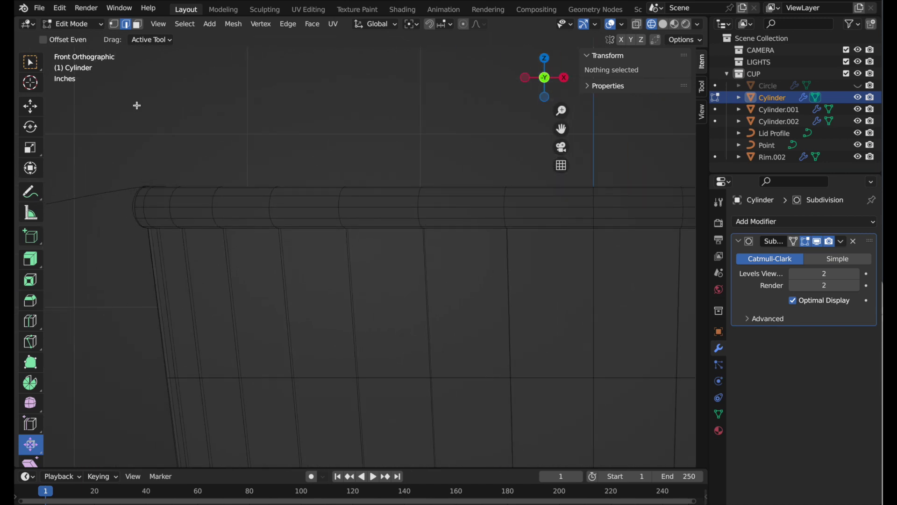
- Exit Edit Mode, select Lid Profile with X-ray on, select all its points, and centre the view on it
{"action": "key", "text": "Tab"}
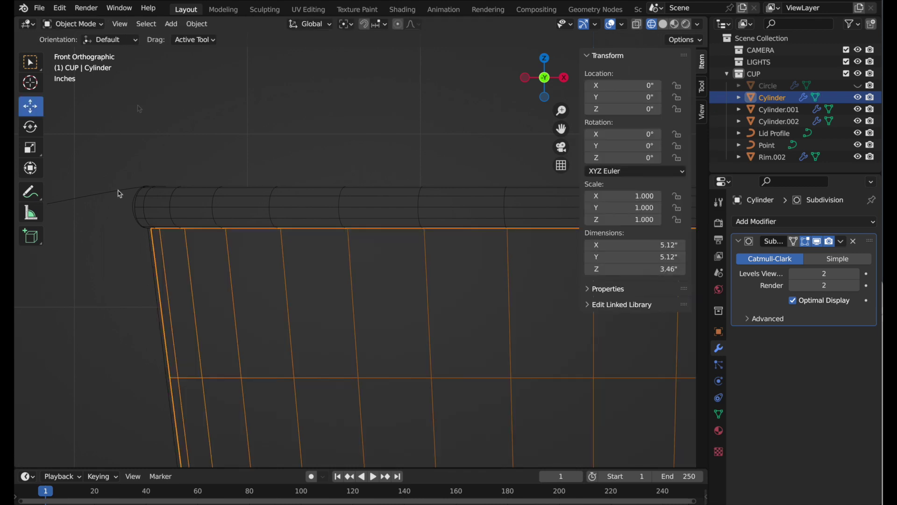
{"action": "left_click", "coordinate": [119, 194]}
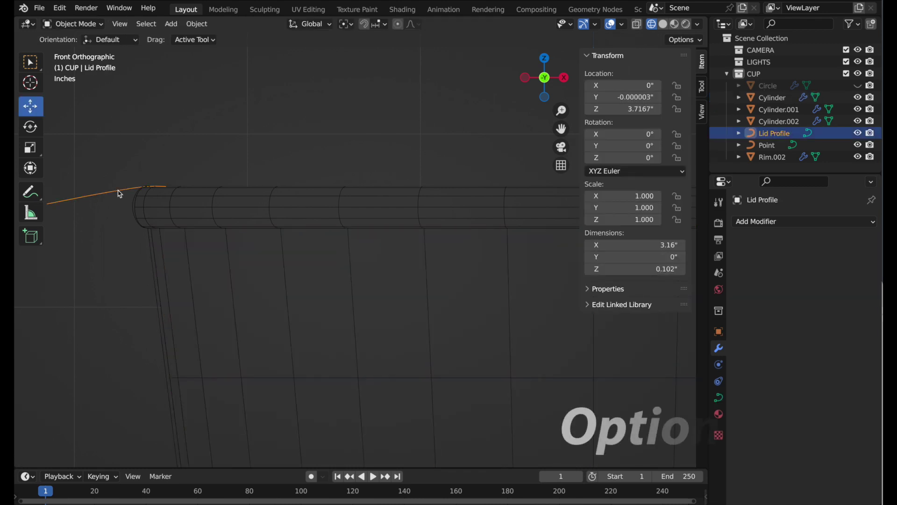
{"action": "key", "text": "alt+z"}
{"action": "mouse_move", "coordinate": [254, 275]}
{"action": "middle_mouse_down", "text": "shift"}
{"action": "mouse_move", "coordinate": [244, 363]}
{"action": "mouse_move", "coordinate": [339, 362]}
{"action": "mouse_move", "coordinate": [90, 361]}
{"action": "mouse_move", "coordinate": [301, 359]}
{"action": "middle_mouse_up", "text": "shift"}
{"action": "key", "text": "Tab"}
{"action": "key", "text": "a"}
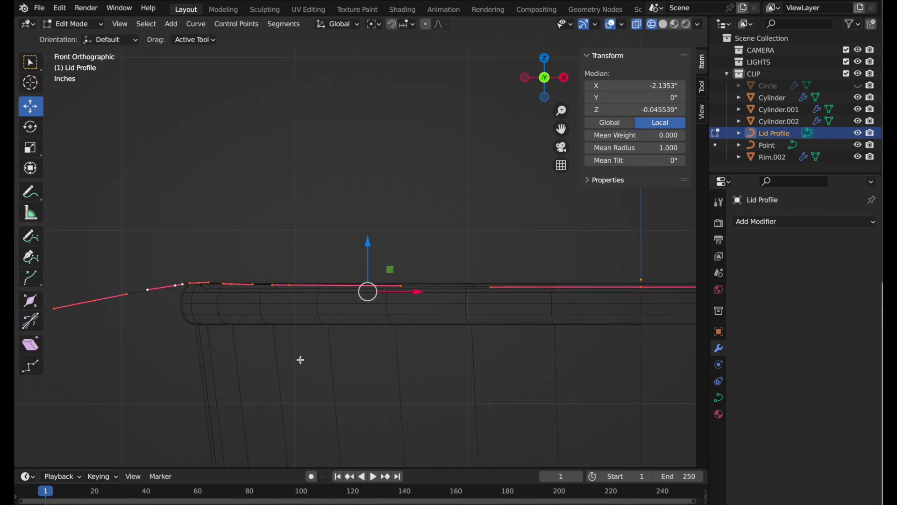
{"action": "key", "text": "Tab"}
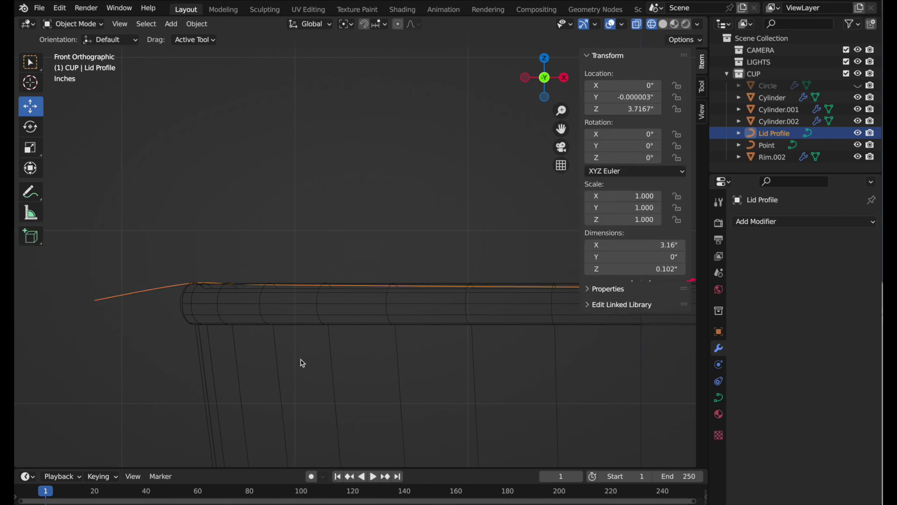
{"action": "key", "text": "KP_Decimal"}
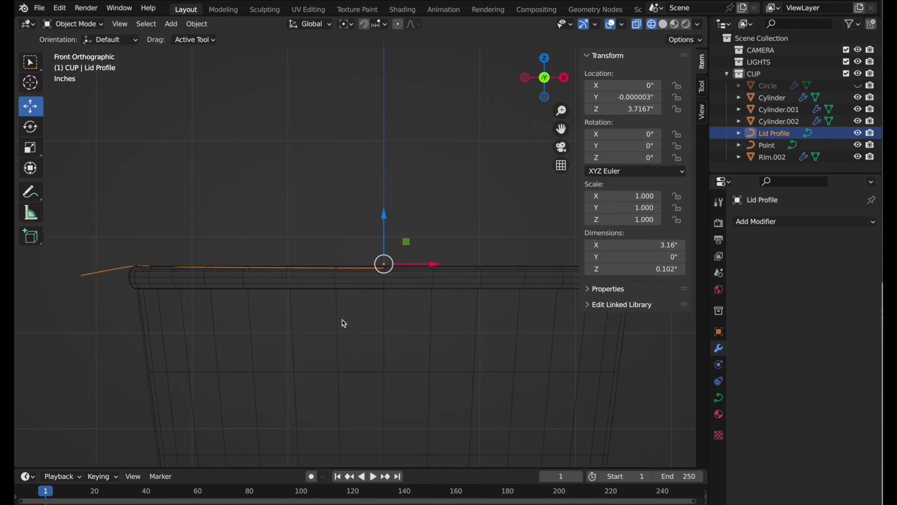
{"action": "middle_click_drag", "start_coordinate": [351, 354], "coordinate": [351, 291], "text": "shift"}
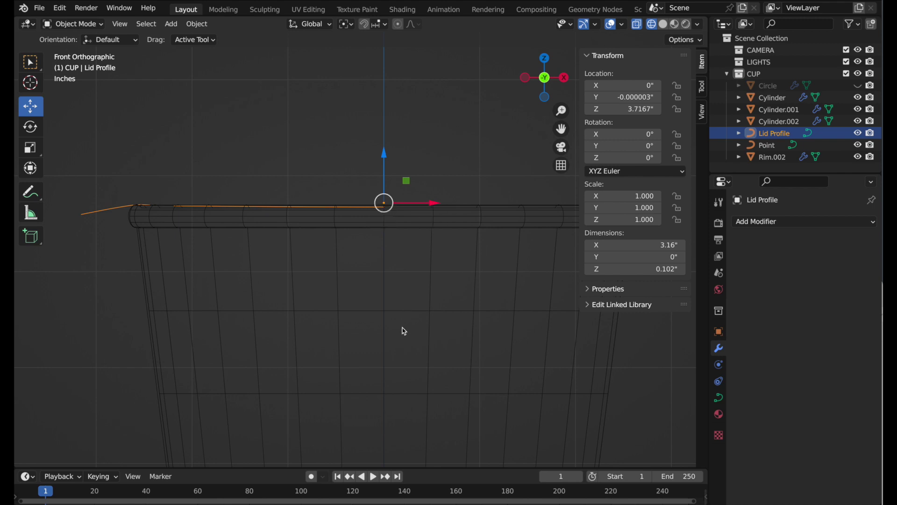
- Add a Screw modifier to Lid Profile and turn X-ray off to view the lid
{"action": "left_click", "coordinate": [756, 222]}
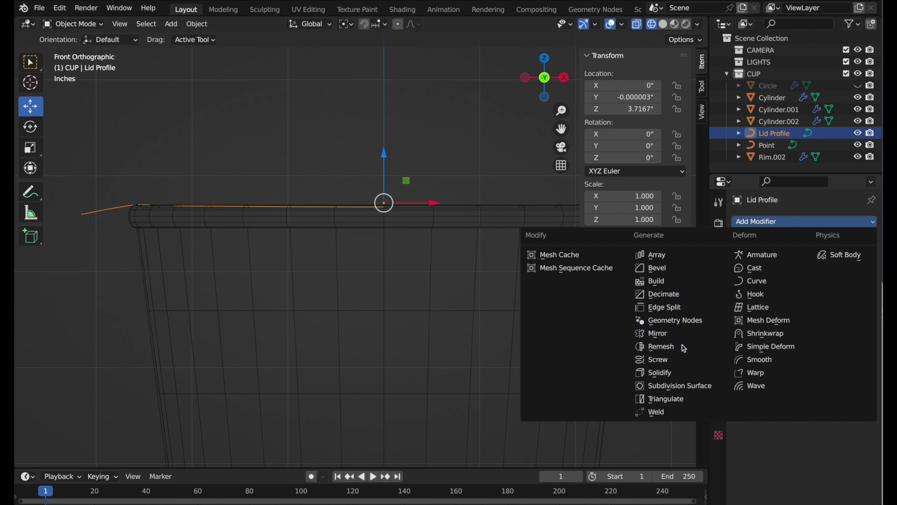
{"action": "left_click", "coordinate": [676, 359]}
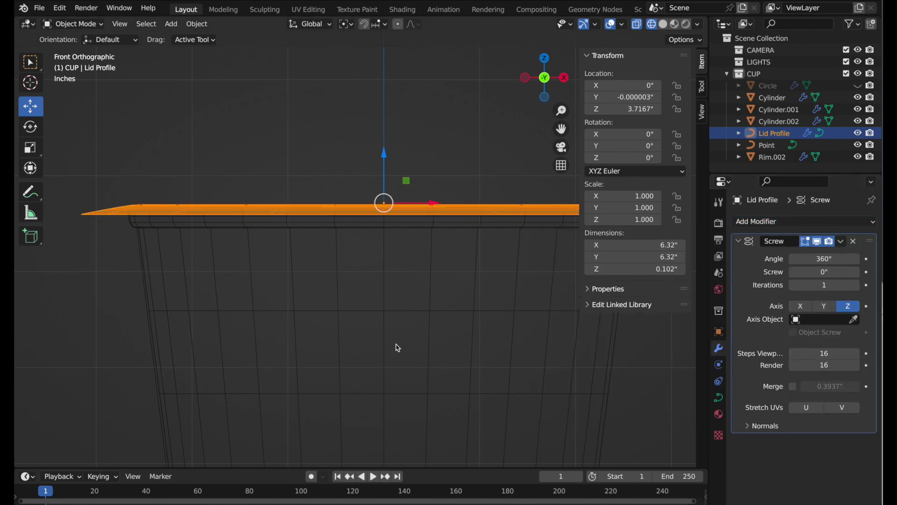
{"action": "mouse_move", "coordinate": [350, 315]}
{"action": "middle_mouse_down"}
{"action": "mouse_move", "coordinate": [373, 327]}
{"action": "mouse_move", "coordinate": [382, 379]}
{"action": "mouse_move", "coordinate": [375, 360]}
{"action": "middle_mouse_up"}
{"action": "key", "text": "alt+z"}
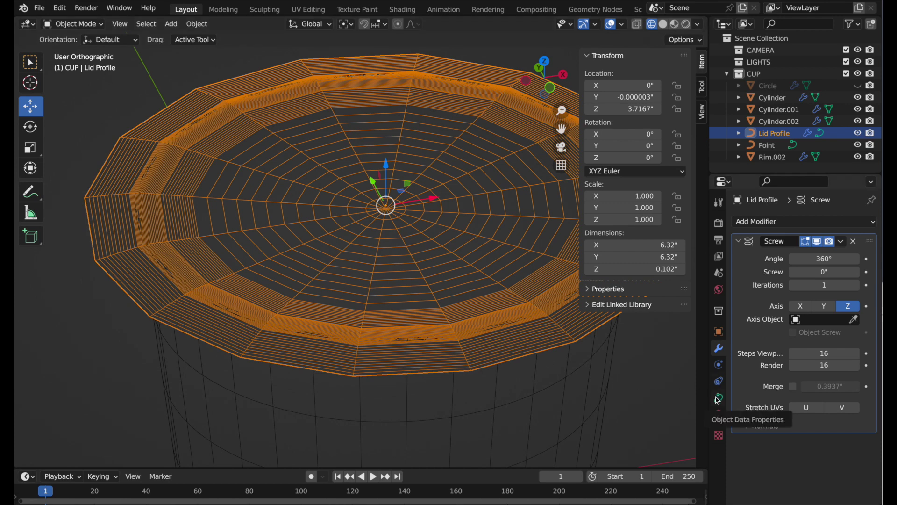
- Set the Lid Profile curve's Resolution Preview to 4
{"action": "left_click", "coordinate": [718, 400]}
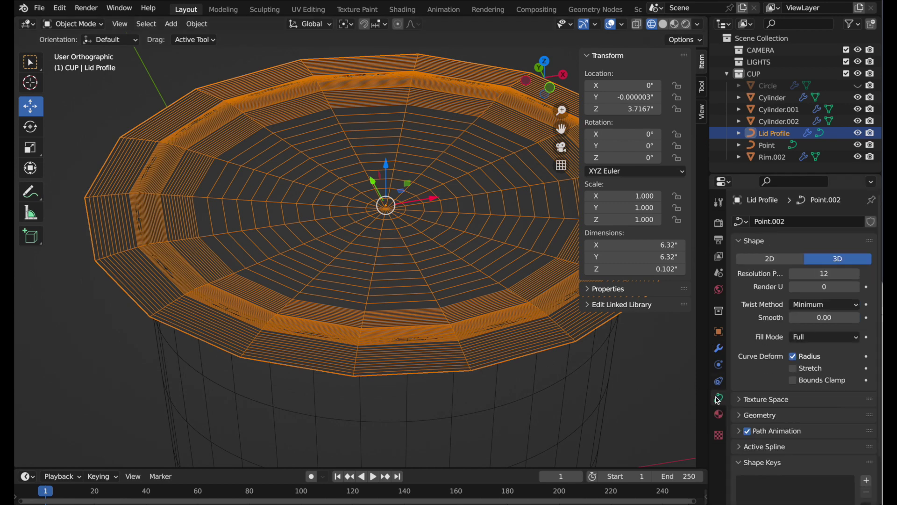
{"action": "left_click", "coordinate": [831, 273]}
{"action": "type", "text": "4"}
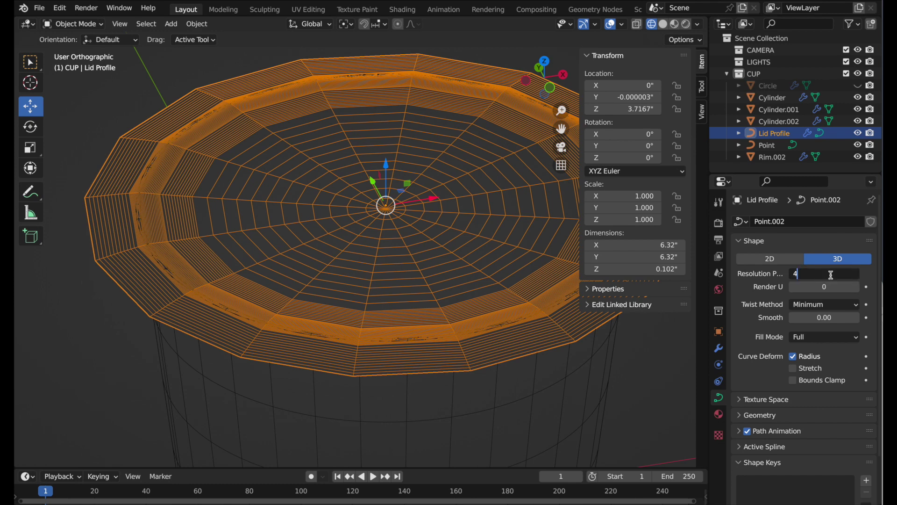
{"action": "key", "text": "Return"}
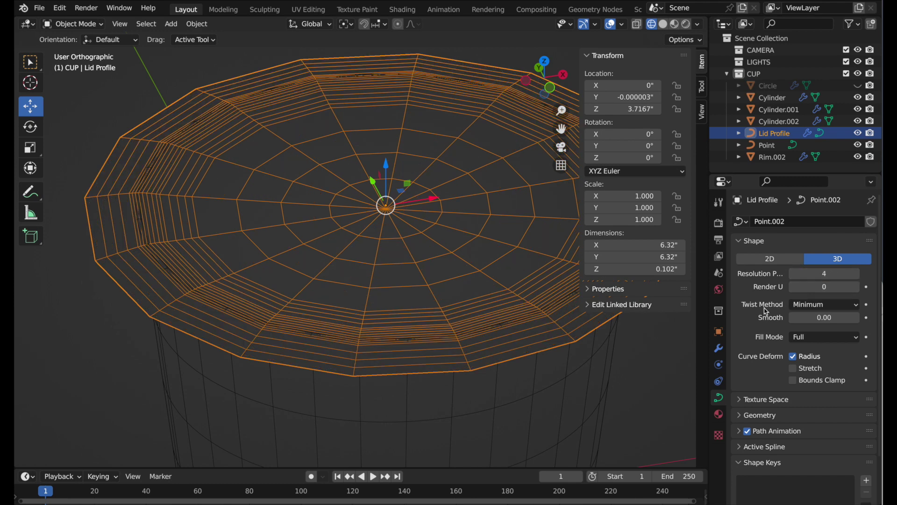
- Raise the Screw modifier's Steps Viewport to 32, 64, then 128
{"action": "left_click", "coordinate": [718, 348]}
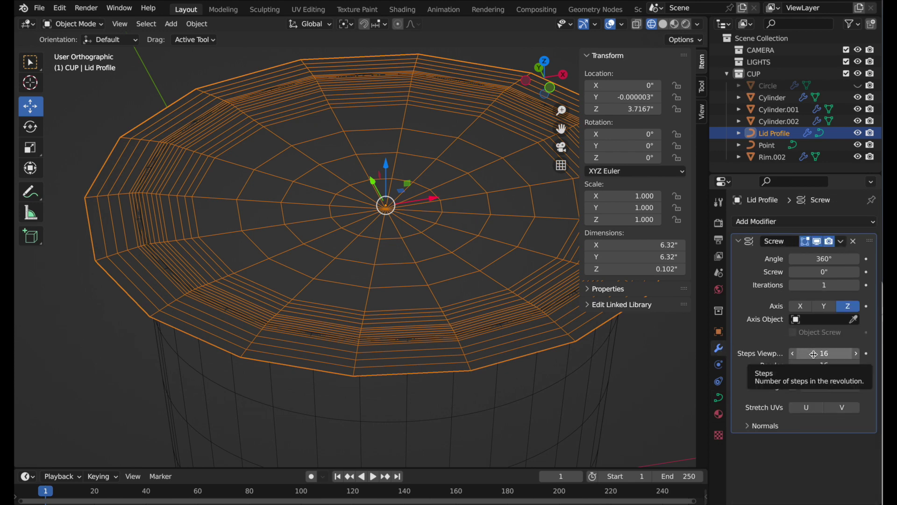
{"action": "left_click", "coordinate": [813, 353]}
{"action": "type", "text": "32"}
{"action": "key", "text": "Return"}
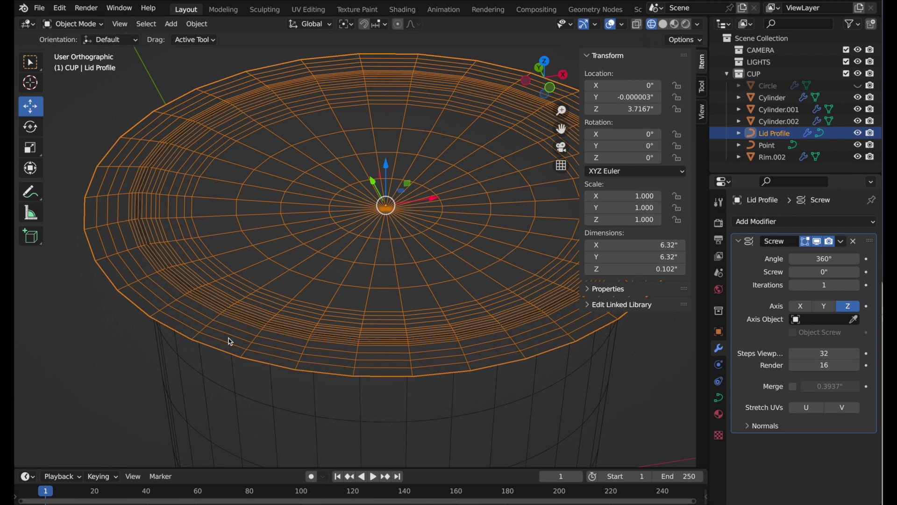
{"action": "left_click", "coordinate": [818, 353]}
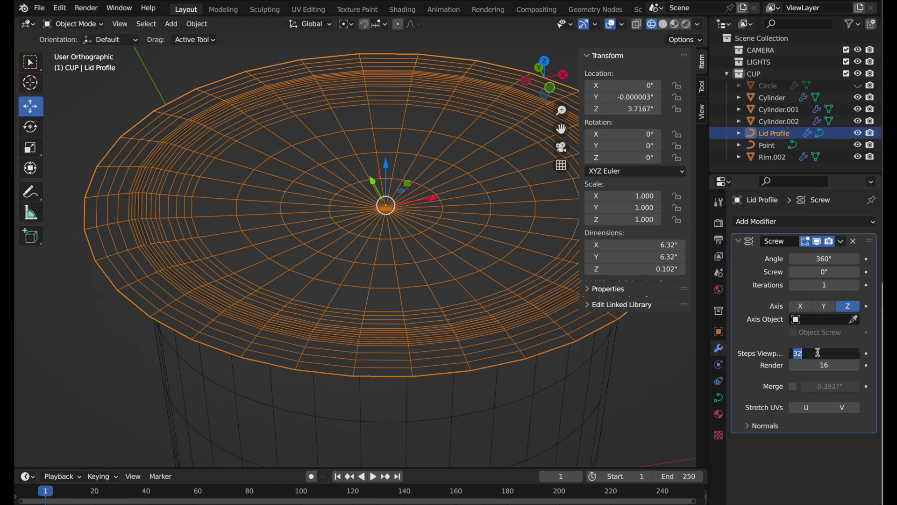
{"action": "type", "text": "64"}
{"action": "key", "text": "Return"}
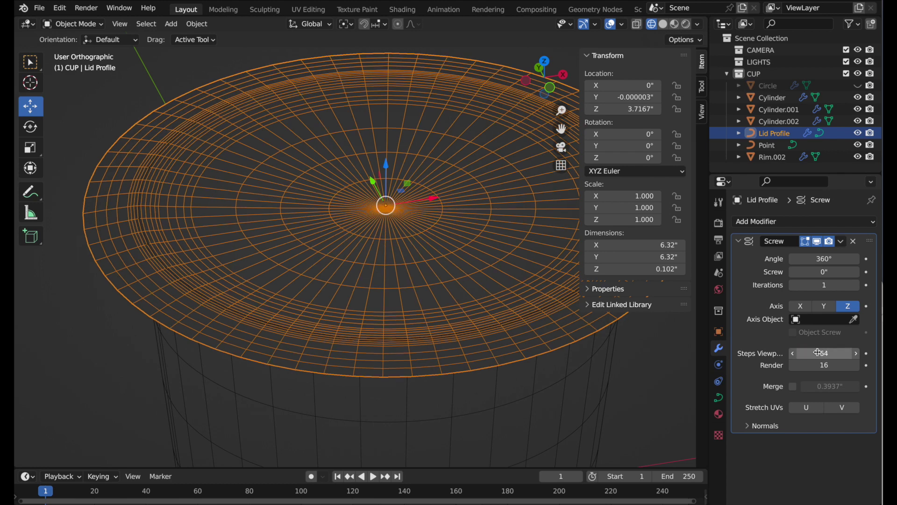
{"action": "left_click", "coordinate": [818, 354]}
{"action": "type", "text": "128"}
{"action": "key", "text": "Return"}
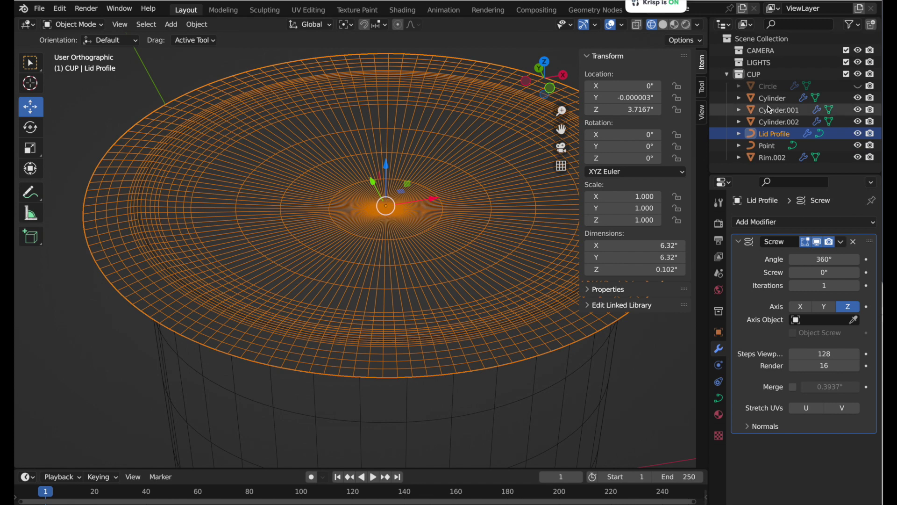
- Delete the Circle object and create a new scene collection named FINAL CUP
{"action": "left_click", "coordinate": [773, 88]}
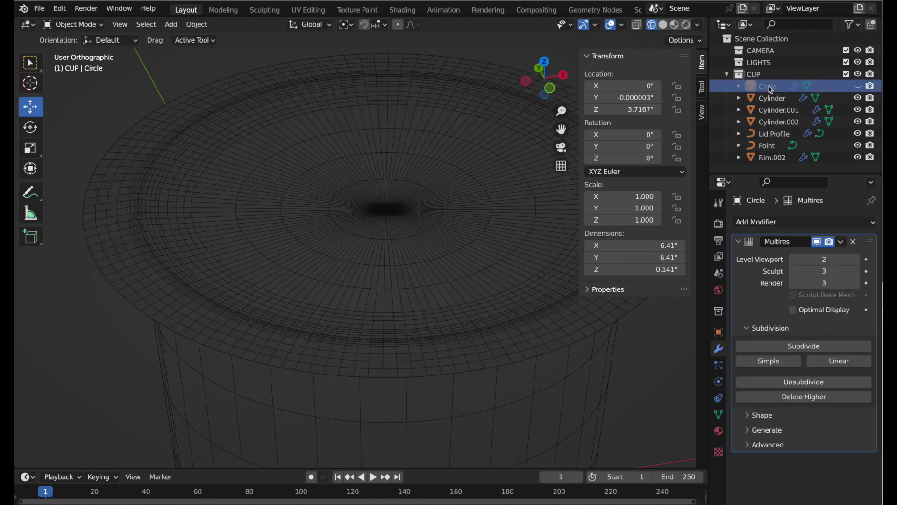
{"action": "key", "text": "x"}
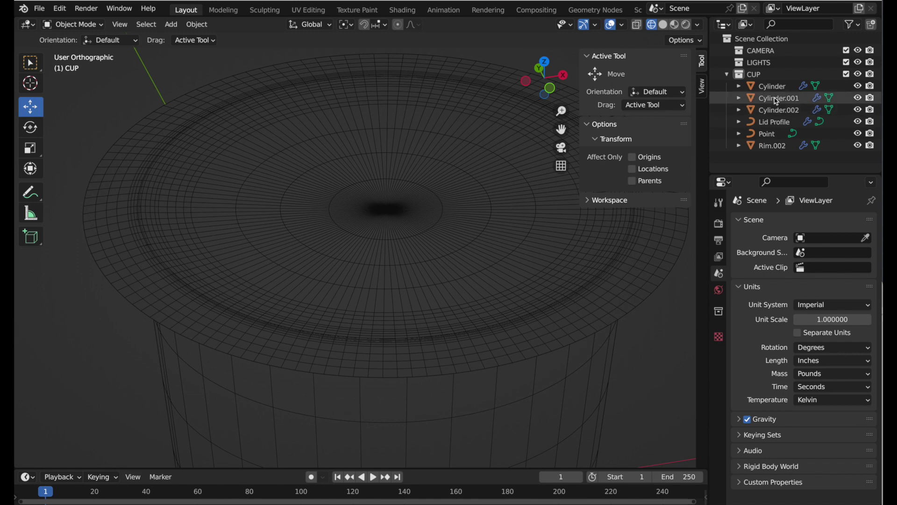
{"action": "left_click", "coordinate": [519, 198]}
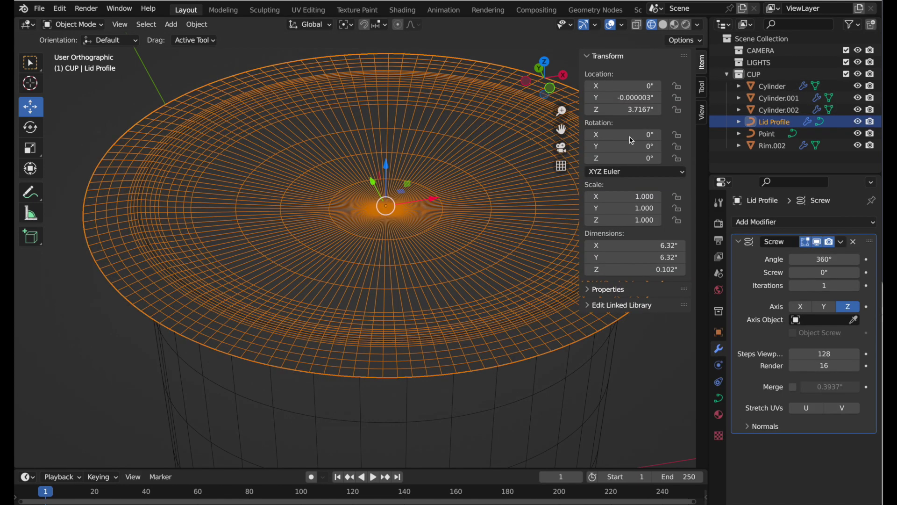
{"action": "left_click", "coordinate": [748, 40]}
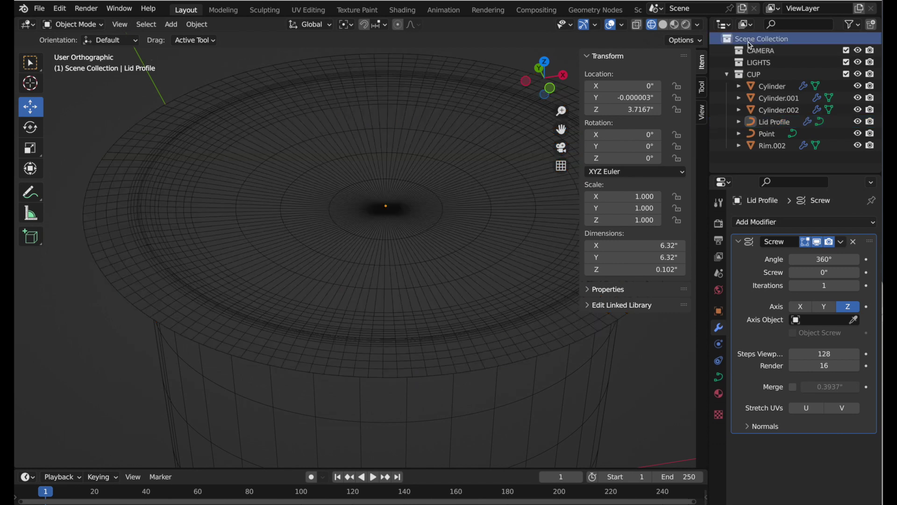
{"action": "left_click", "coordinate": [872, 24]}
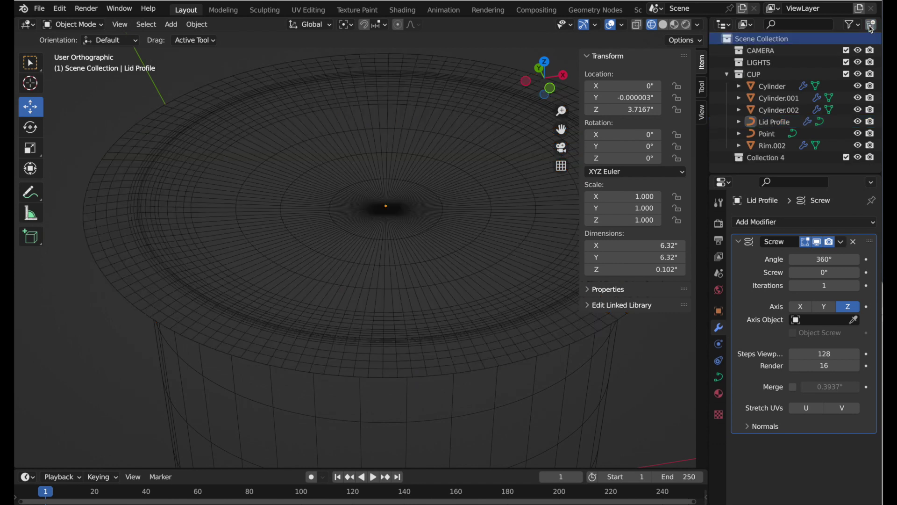
{"action": "double_click", "coordinate": [759, 158]}
{"action": "type", "text": "FINAL CUP"}
{"action": "key", "text": "Return"}
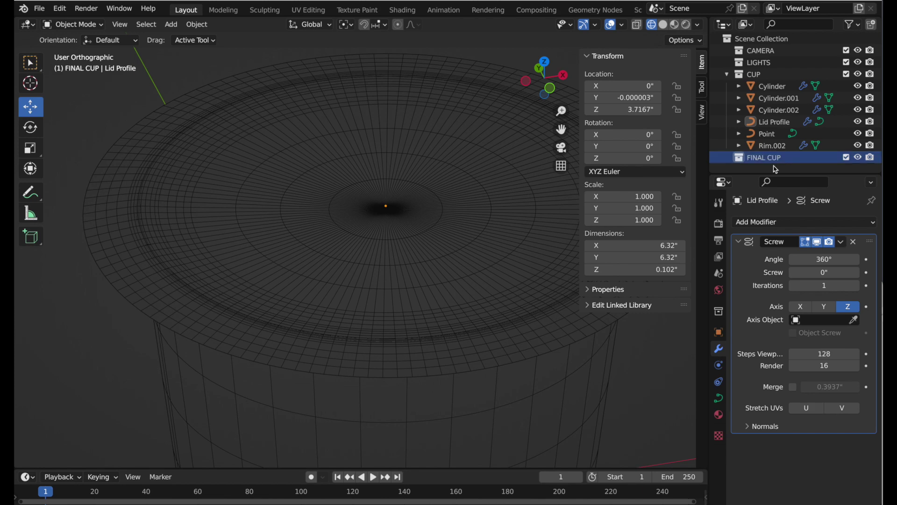
- Move Lid Profile, Cylinder and Cylinder.002 into the FINAL CUP collection
{"action": "left_click", "coordinate": [405, 132]}
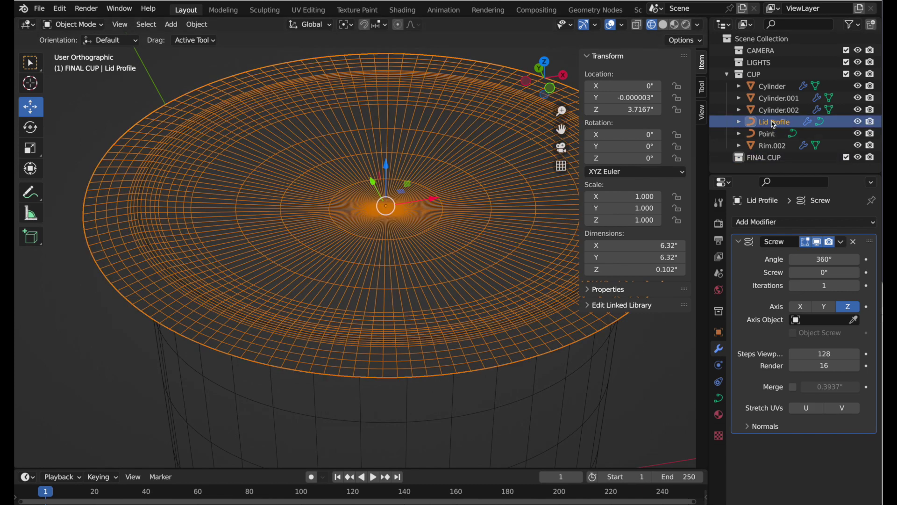
{"action": "left_click_drag", "start_coordinate": [771, 122], "coordinate": [765, 157]}
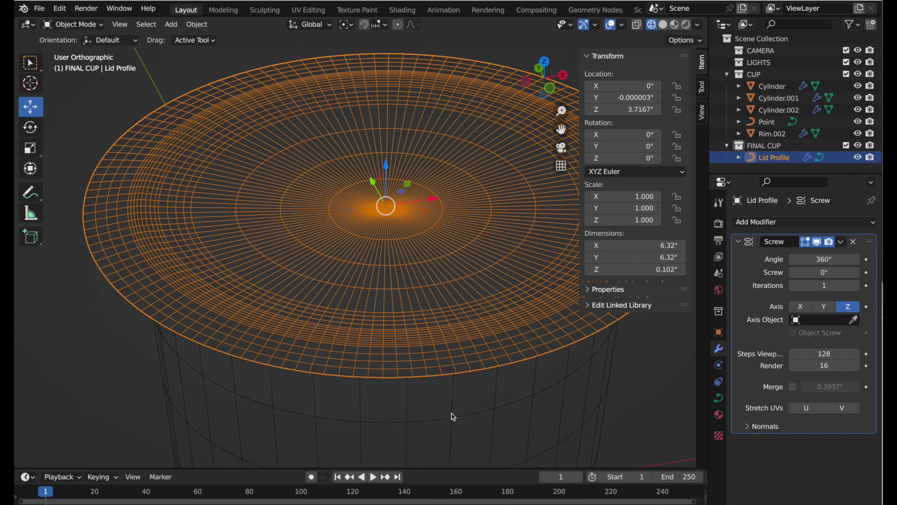
{"action": "left_click", "coordinate": [451, 416]}
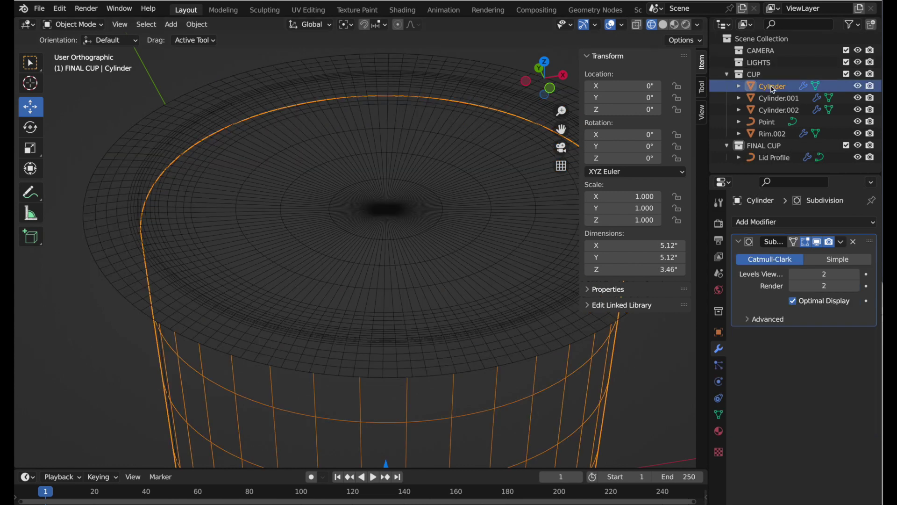
{"action": "left_click_drag", "start_coordinate": [772, 86], "coordinate": [766, 145]}
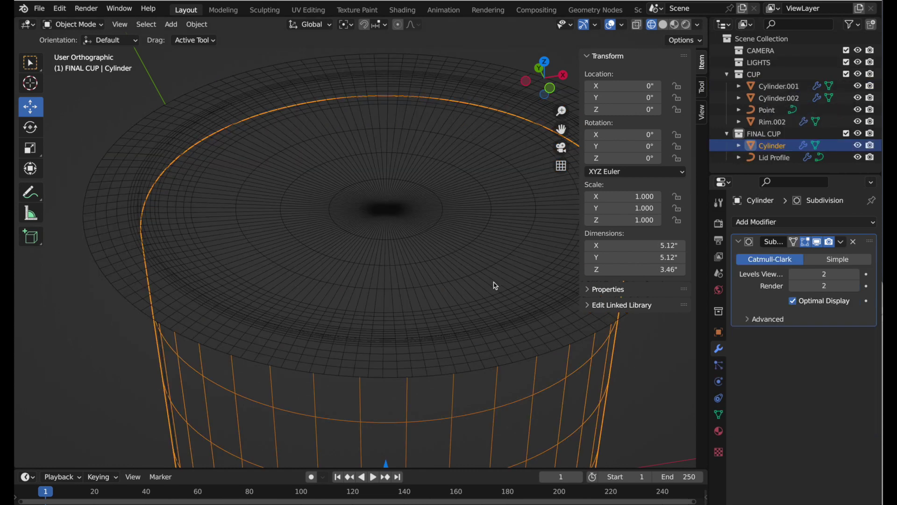
{"action": "middle_click_drag", "start_coordinate": [426, 308], "coordinate": [426, 253]}
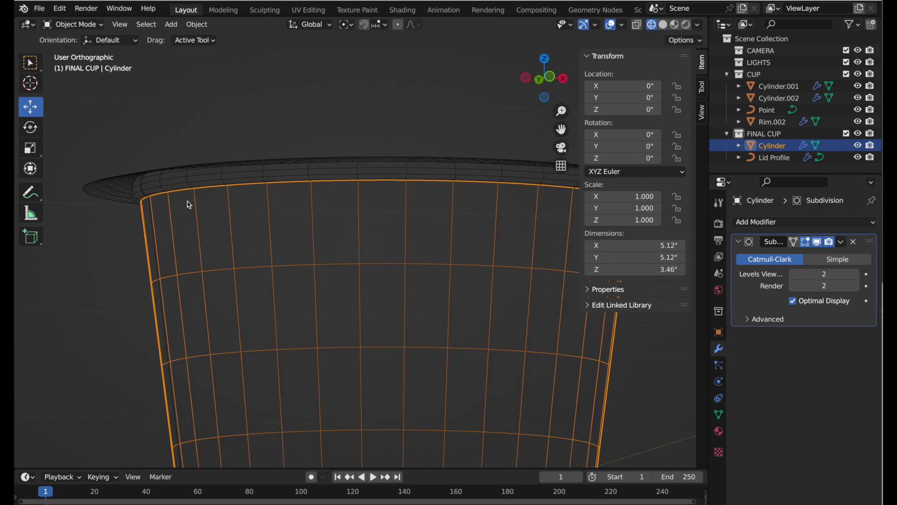
{"action": "left_click", "coordinate": [179, 189]}
{"action": "left_click_drag", "start_coordinate": [786, 99], "coordinate": [765, 138]}
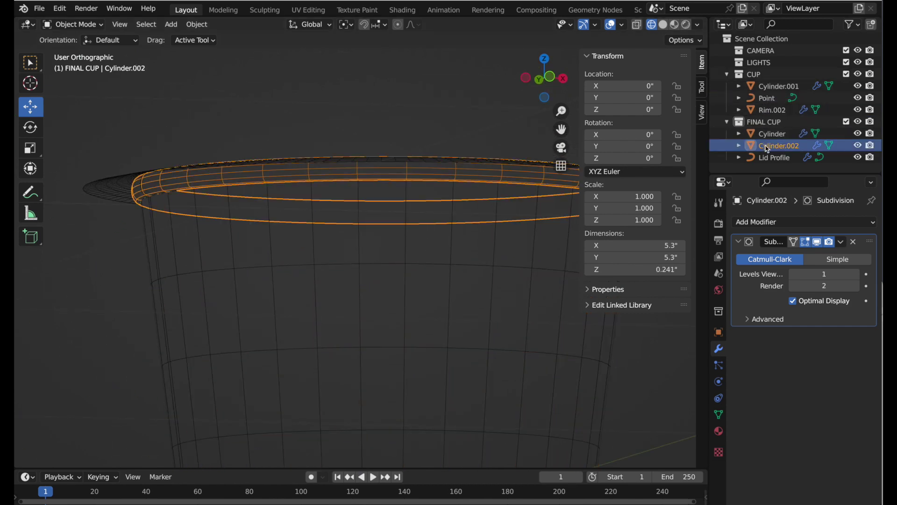
- Rename the rim object WHITE RIM and Lid Profile PLASTIC LID
{"action": "right_click", "coordinate": [371, 175]}
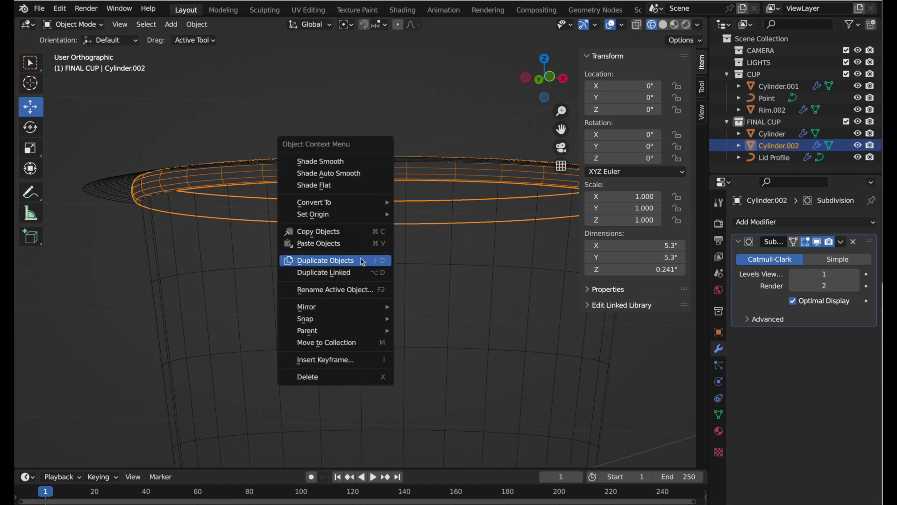
{"action": "left_click", "coordinate": [360, 289]}
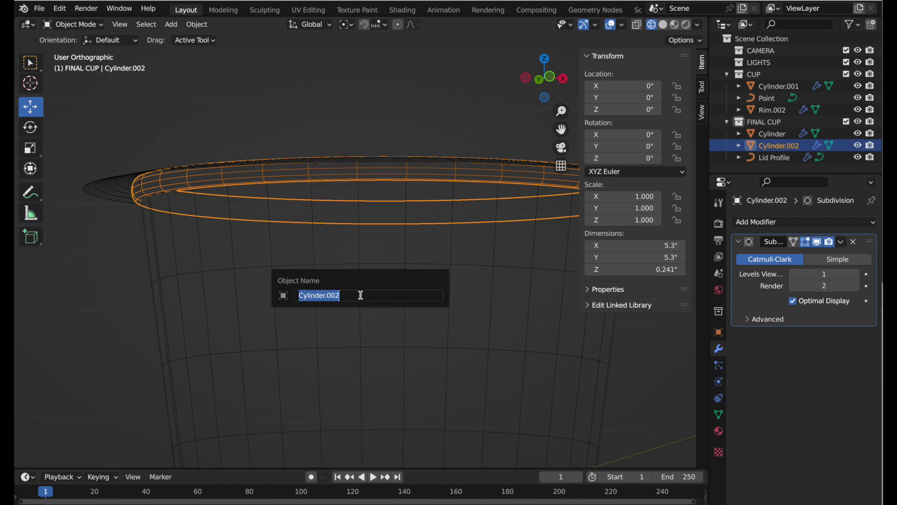
{"action": "type", "text": "WHITE RIM"}
{"action": "key", "text": "Return"}
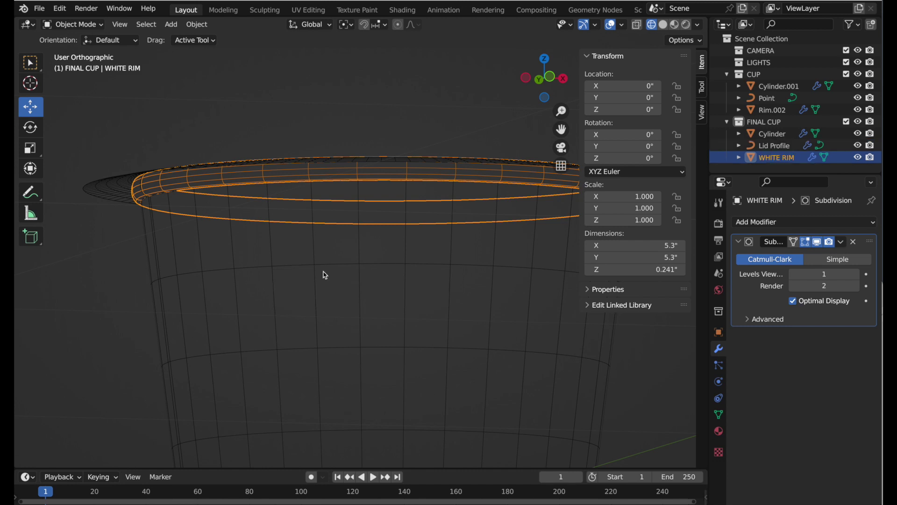
{"action": "left_click", "coordinate": [111, 188]}
{"action": "right_click", "coordinate": [112, 189]}
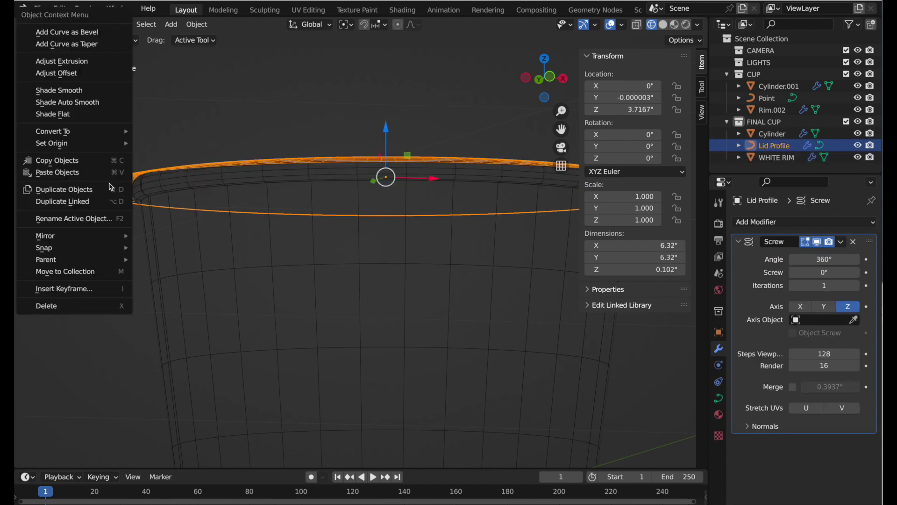
{"action": "left_click", "coordinate": [100, 219]}
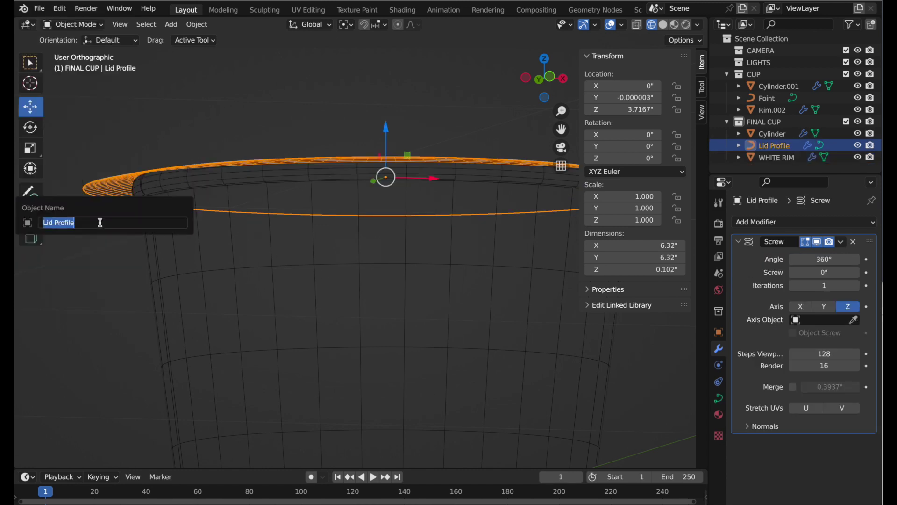
{"action": "type", "text": "PLASTIC"}
{"action": "type", "text": " LID"}
{"action": "key", "text": "Return"}
- Rename Cylinder to BODY and exclude the old CUP collection from the view layer
{"action": "left_click", "coordinate": [175, 238]}
{"action": "right_click", "coordinate": [175, 238]}
{"action": "left_click", "coordinate": [174, 238]}
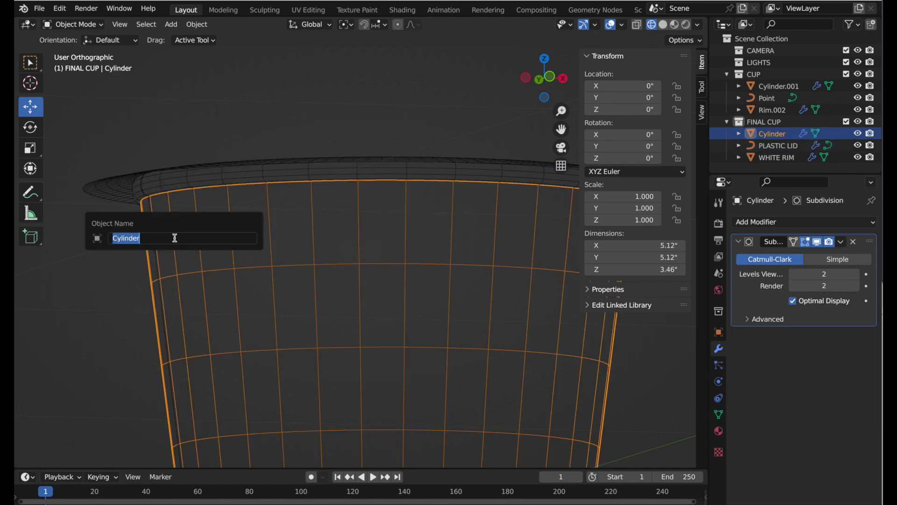
{"action": "type", "text": "BODY"}
{"action": "key", "text": "Return"}
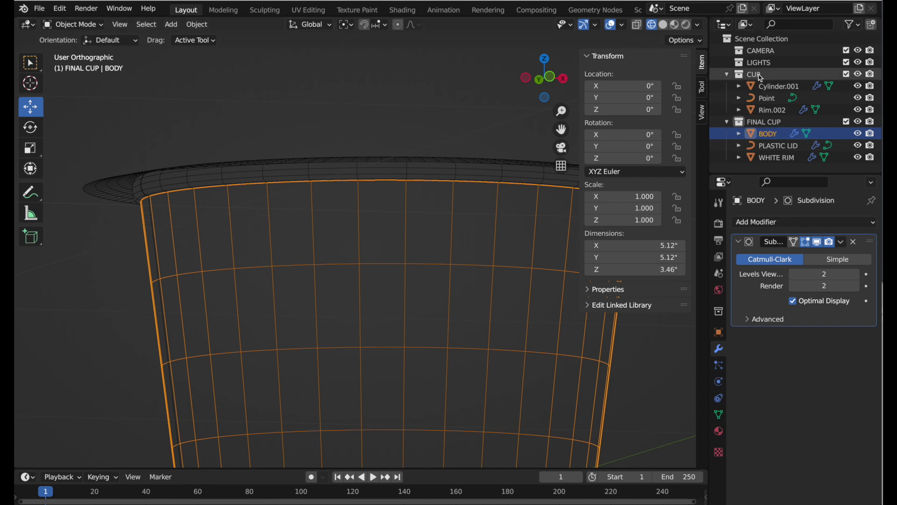
{"action": "left_click", "coordinate": [846, 73]}
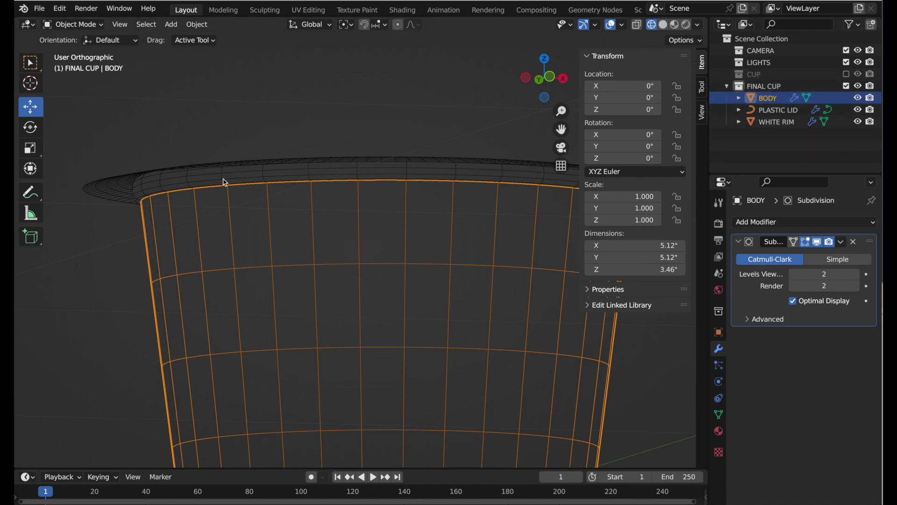
{"action": "middle_click_drag", "start_coordinate": [238, 176], "coordinate": [238, 216]}
- Duplicate the plastic lid without moving it, then hide the copy PLASTIC LID.001
{"action": "left_click", "coordinate": [128, 213]}
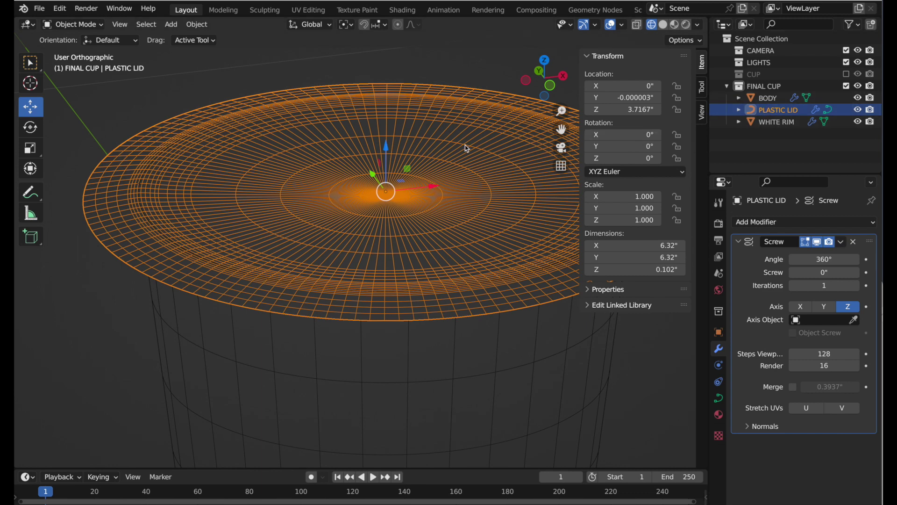
{"action": "left_click", "coordinate": [197, 24]}
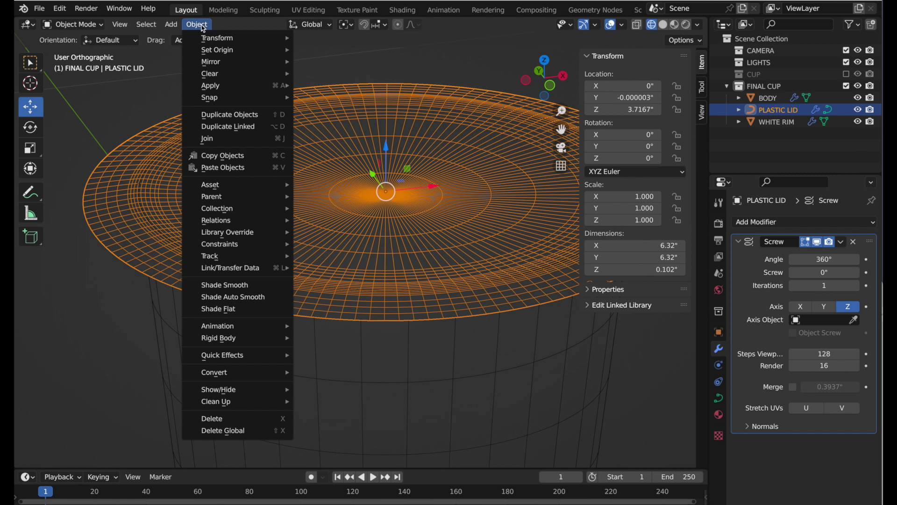
{"action": "left_click", "coordinate": [220, 115]}
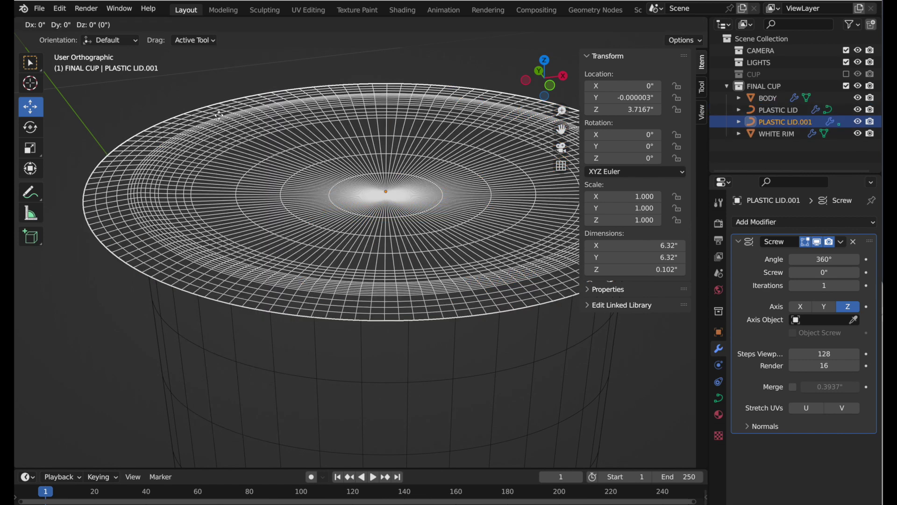
{"action": "right_click", "coordinate": [206, 141]}
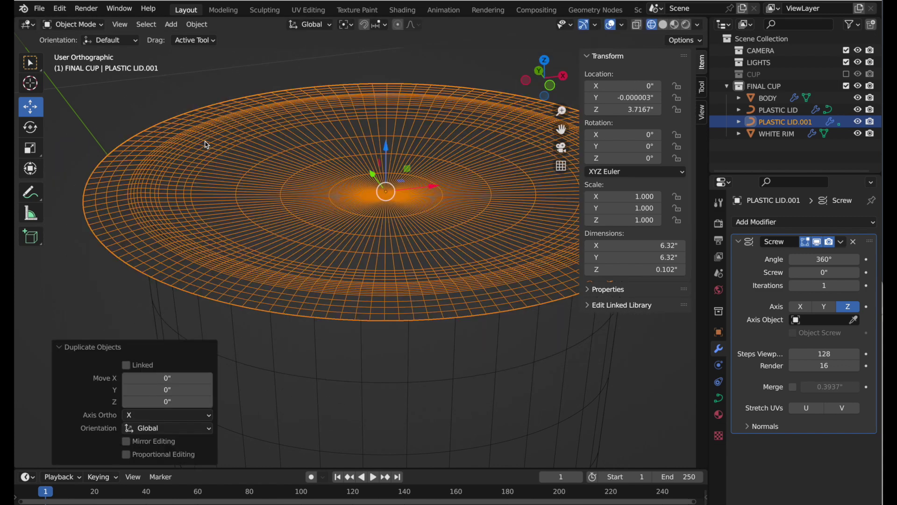
{"action": "left_click", "coordinate": [857, 121]}
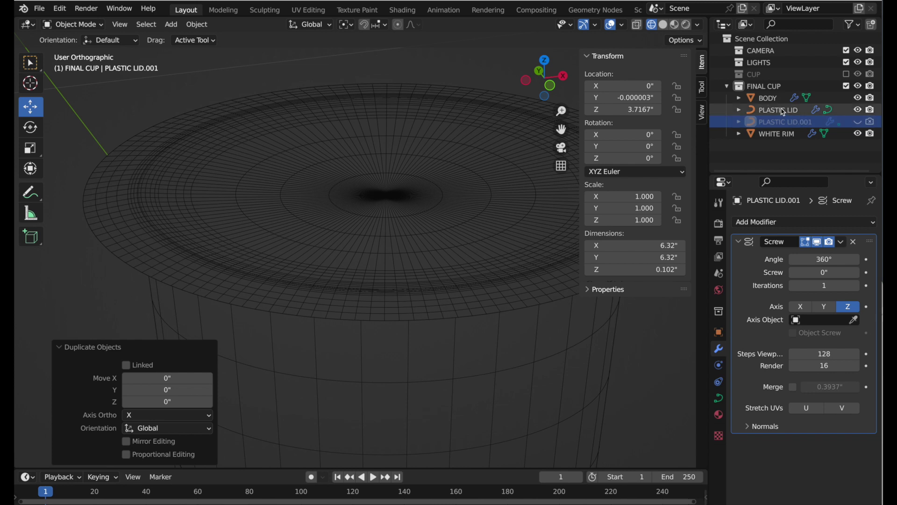
- Select PLASTIC LID and convert it from a curve to a plain mesh
{"action": "left_click", "coordinate": [781, 111]}
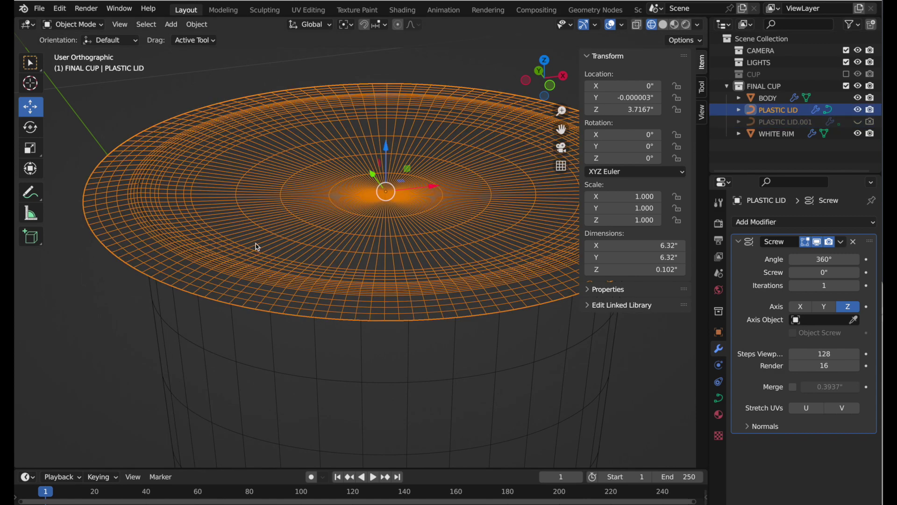
{"action": "left_click", "coordinate": [194, 25]}
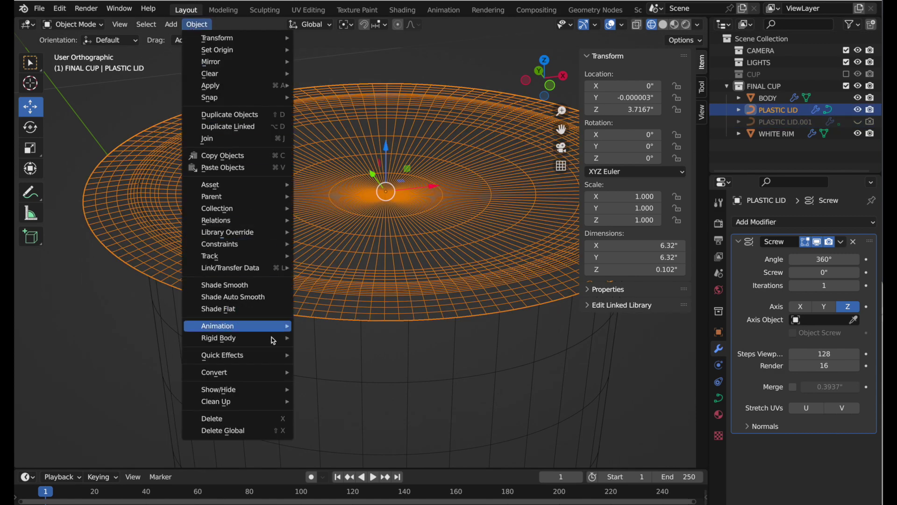
{"action": "mouse_move", "coordinate": [214, 372]}
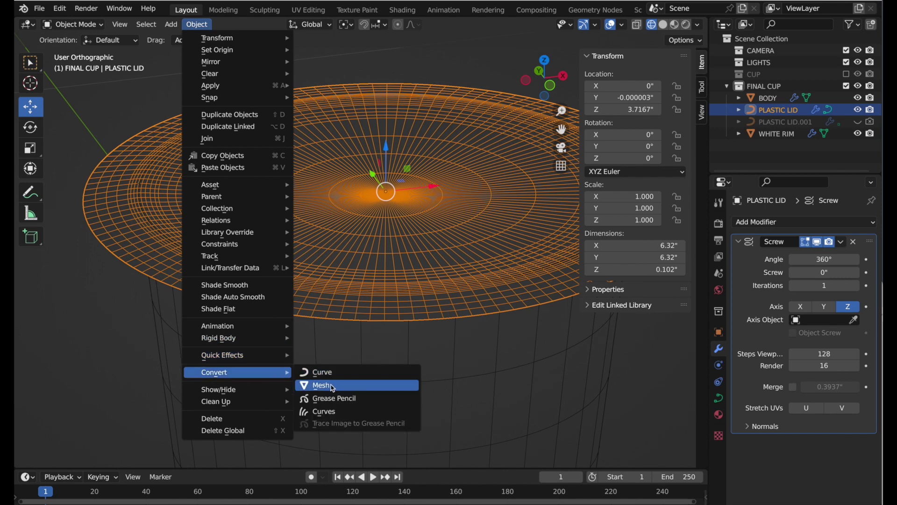
{"action": "left_click", "coordinate": [331, 387]}
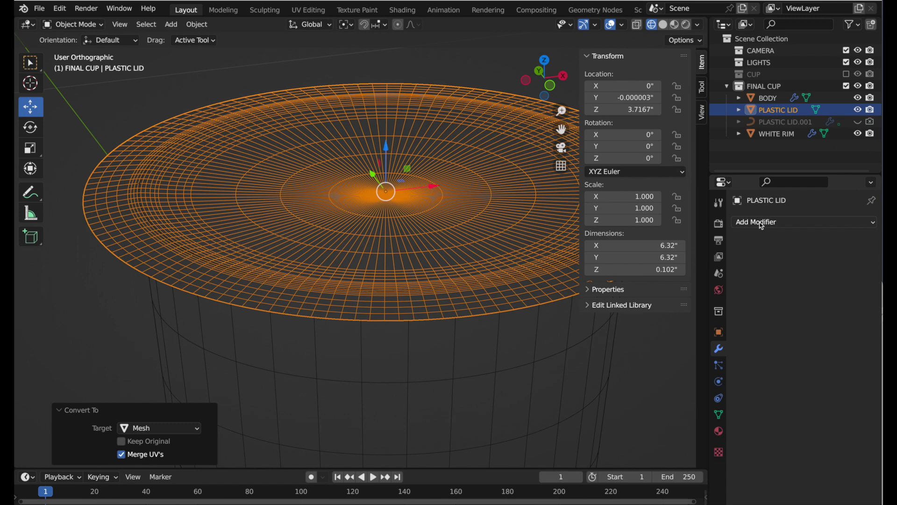
{"action": "scroll", "coordinate": [499, 290], "scroll_direction": "up", "scroll_amount": 2}
{"action": "middle_click_drag", "start_coordinate": [500, 291], "coordinate": [523, 275], "text": "shift"}
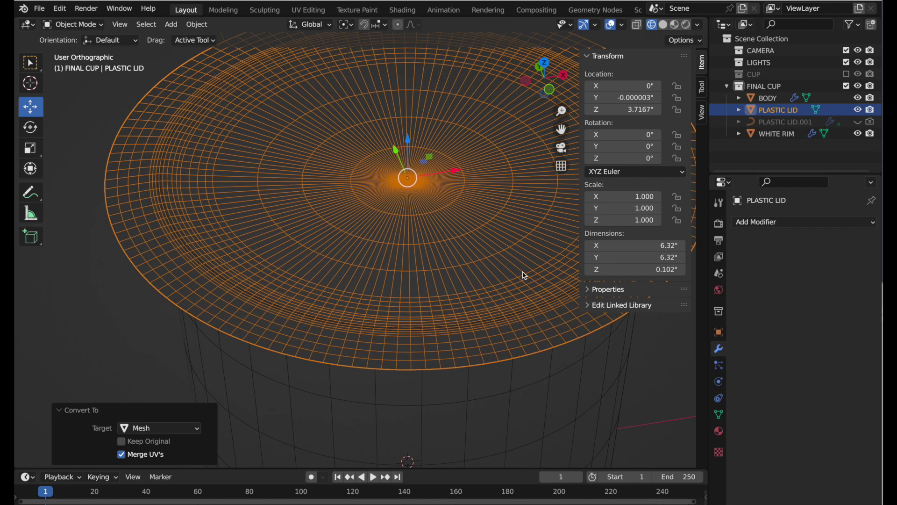
{"action": "left_click", "coordinate": [756, 223]}
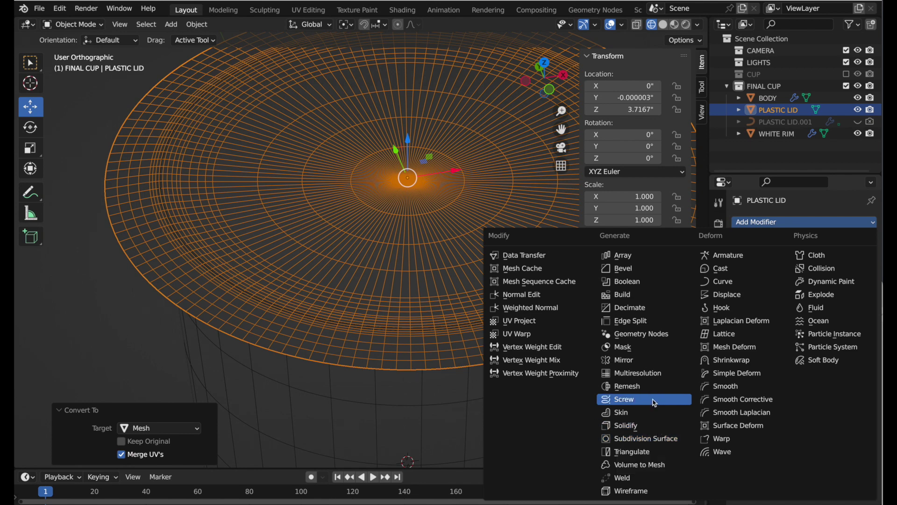
- Add a Multires modifier to PLASTIC LID, subdivide it, and set Level Viewport to 2
{"action": "left_click", "coordinate": [650, 375]}
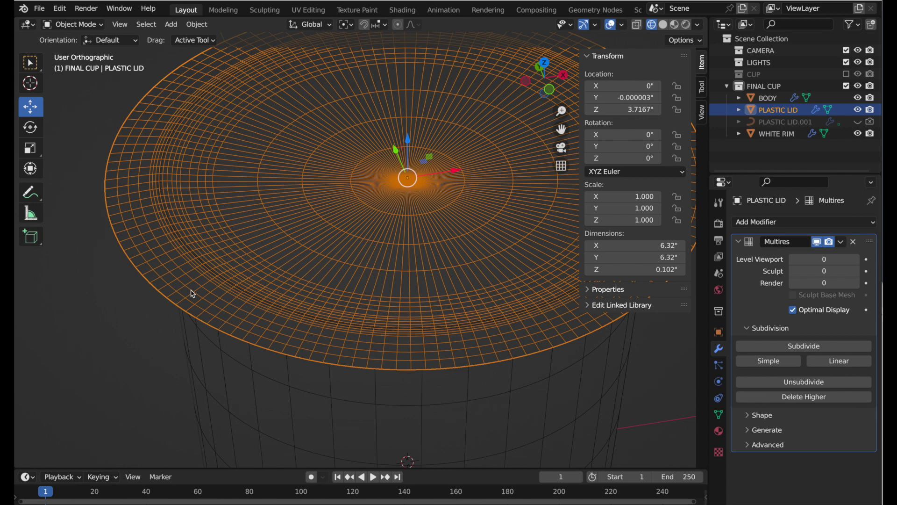
{"action": "scroll", "coordinate": [144, 292], "scroll_direction": "up", "scroll_amount": 2}
{"action": "scroll", "coordinate": [181, 254], "scroll_direction": "up", "scroll_amount": 3}
{"action": "scroll", "coordinate": [258, 196], "scroll_direction": "up", "scroll_amount": 3}
{"action": "scroll", "coordinate": [279, 171], "scroll_direction": "up", "scroll_amount": 2}
{"action": "scroll", "coordinate": [323, 238], "scroll_direction": "up", "scroll_amount": 3}
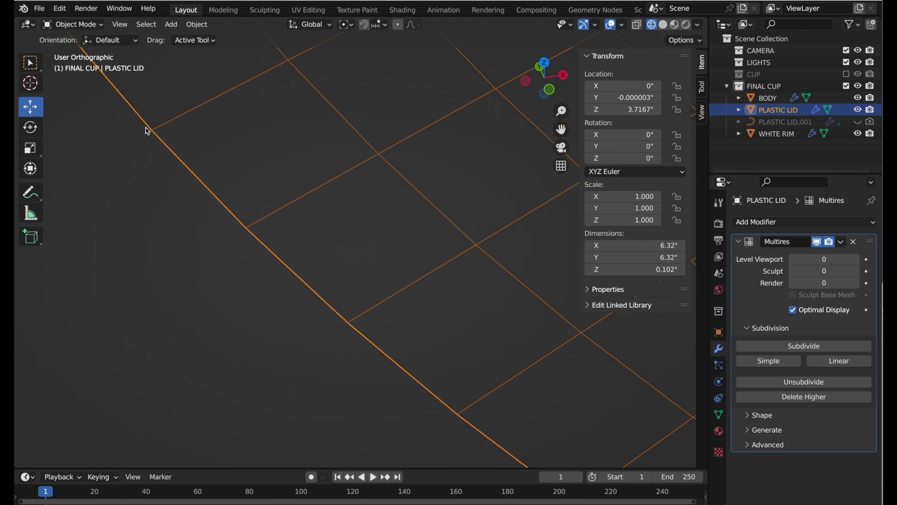
{"action": "left_click", "coordinate": [544, 63]}
{"action": "scroll", "coordinate": [245, 287], "scroll_direction": "up", "scroll_amount": 3}
{"action": "scroll", "coordinate": [267, 325], "scroll_direction": "up", "scroll_amount": 2}
{"action": "scroll", "coordinate": [275, 276], "scroll_direction": "up", "scroll_amount": 2}
{"action": "scroll", "coordinate": [299, 241], "scroll_direction": "up", "scroll_amount": 2}
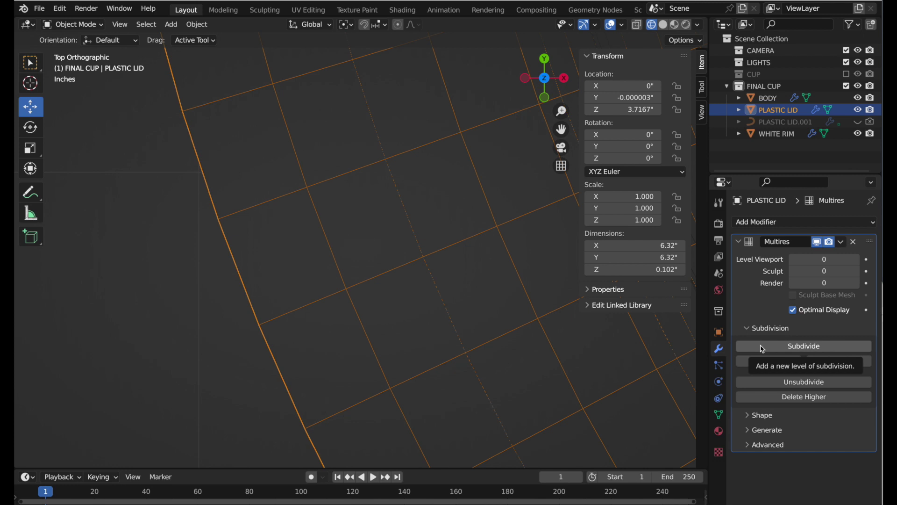
{"action": "left_click", "coordinate": [765, 348]}
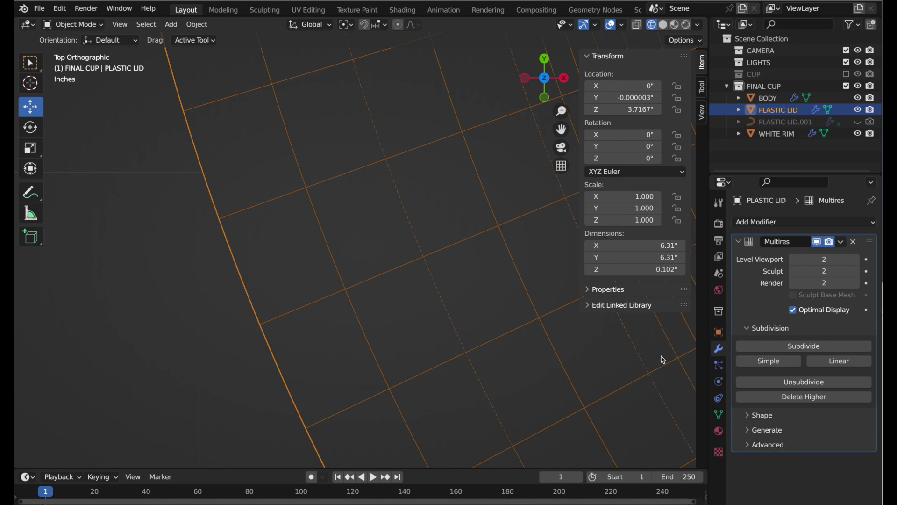
{"action": "left_click", "coordinate": [794, 310]}
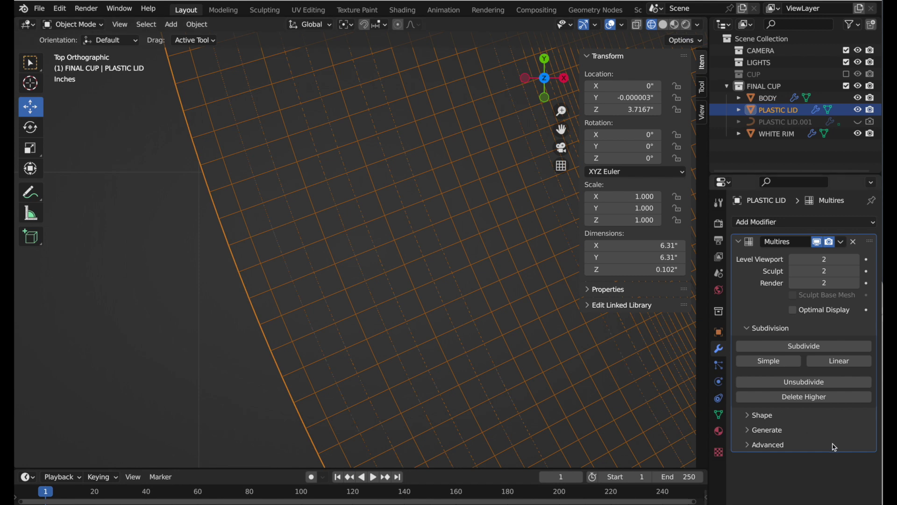
{"action": "mouse_move", "coordinate": [824, 258]}
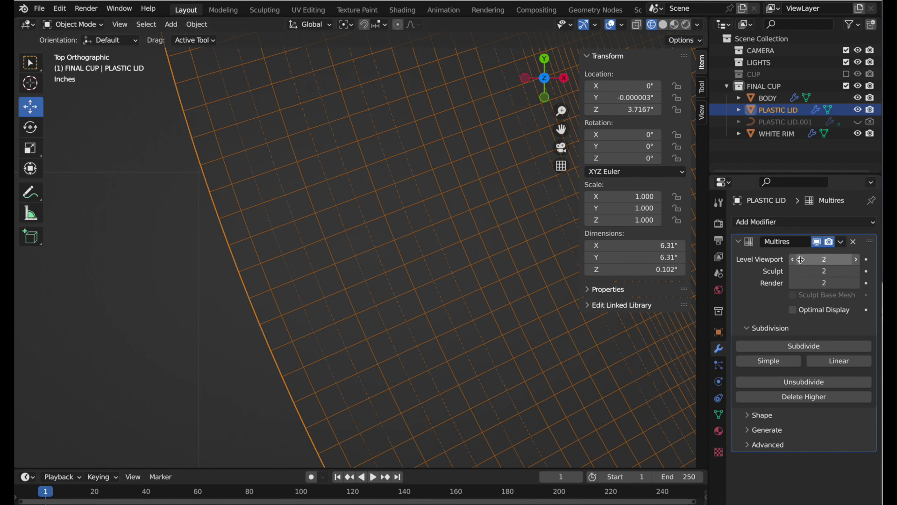
{"action": "left_click", "coordinate": [793, 260]}
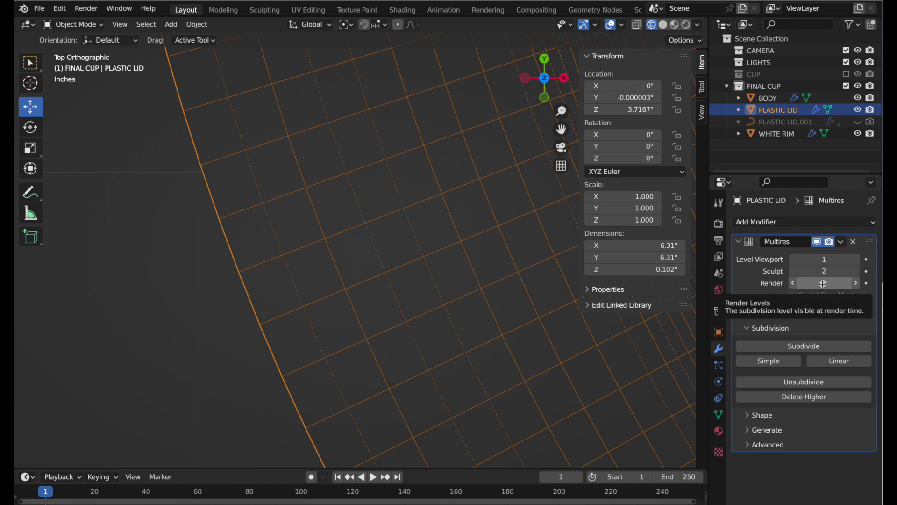
{"action": "left_click", "coordinate": [857, 260]}
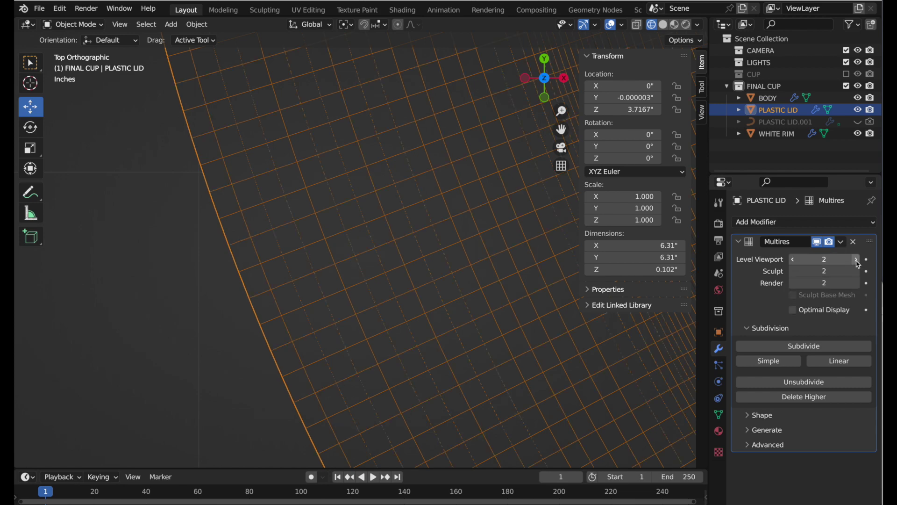
{"action": "scroll", "coordinate": [327, 278], "scroll_direction": "down", "scroll_amount": 2}
{"action": "scroll", "coordinate": [376, 255], "scroll_direction": "down", "scroll_amount": 2}
{"action": "scroll", "coordinate": [386, 270], "scroll_direction": "down", "scroll_amount": 2}
{"action": "scroll", "coordinate": [393, 266], "scroll_direction": "down", "scroll_amount": 2}
{"action": "mouse_move", "coordinate": [268, 367]}
{"action": "middle_mouse_down"}
{"action": "mouse_move", "coordinate": [284, 284]}
{"action": "mouse_move", "coordinate": [260, 281]}
{"action": "mouse_move", "coordinate": [264, 244]}
{"action": "mouse_move", "coordinate": [245, 248]}
{"action": "mouse_move", "coordinate": [243, 271]}
{"action": "middle_mouse_up"}
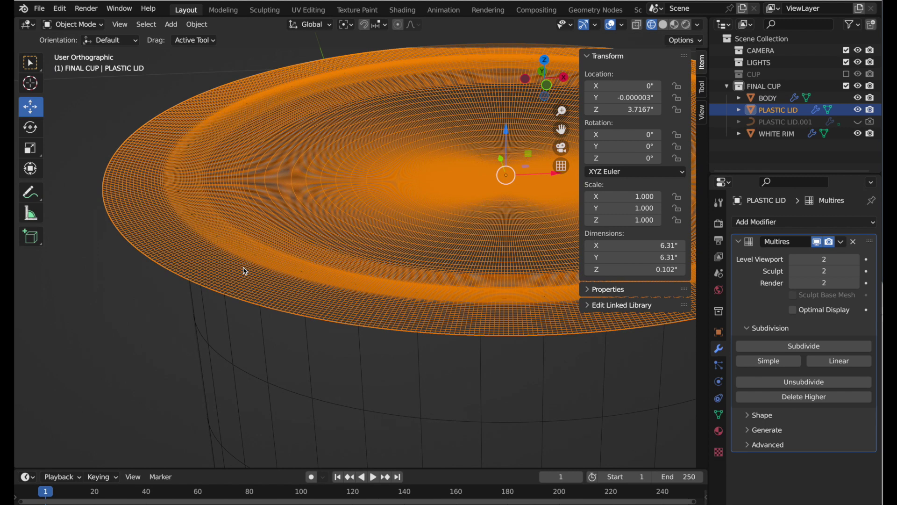
- Switch to the Sculpting workspace, frame the plastic lid, and enlarge the Outliner
{"action": "left_click", "coordinate": [264, 10]}
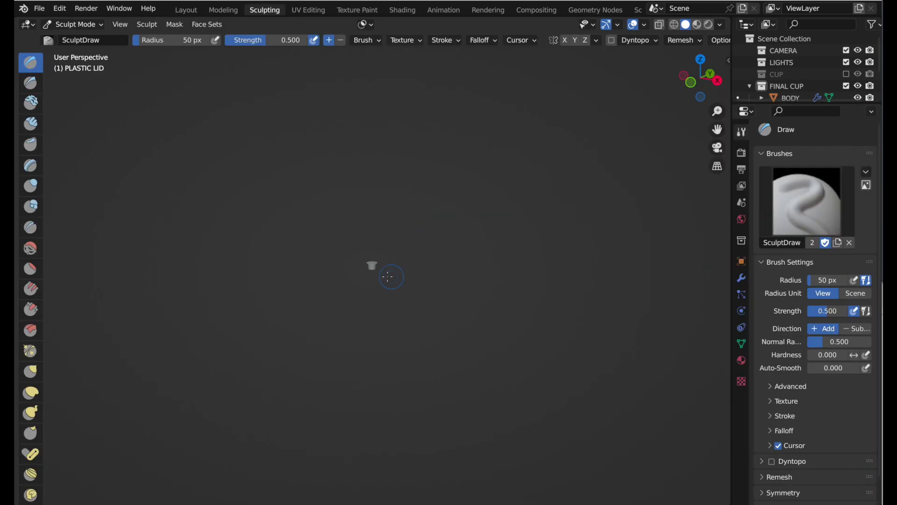
{"action": "middle_click_drag", "start_coordinate": [372, 265], "coordinate": [372, 265]}
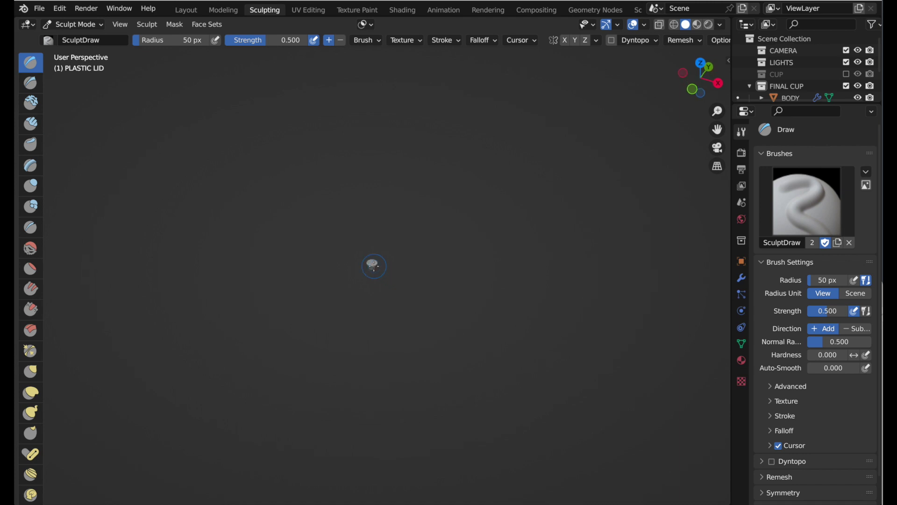
{"action": "scroll", "coordinate": [387, 253], "scroll_direction": "up", "scroll_amount": 15}
{"action": "scroll", "coordinate": [421, 197], "scroll_direction": "down", "scroll_amount": 15}
{"action": "scroll", "coordinate": [421, 196], "scroll_direction": "up", "scroll_amount": 5}
{"action": "scroll", "coordinate": [455, 158], "scroll_direction": "up", "scroll_amount": 10}
{"action": "scroll", "coordinate": [465, 147], "scroll_direction": "down", "scroll_amount": 5}
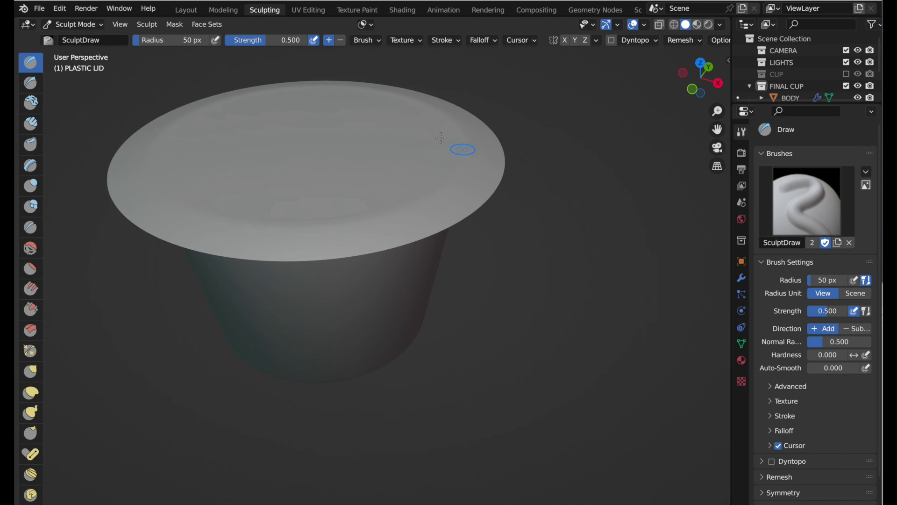
{"action": "left_click", "coordinate": [120, 26]}
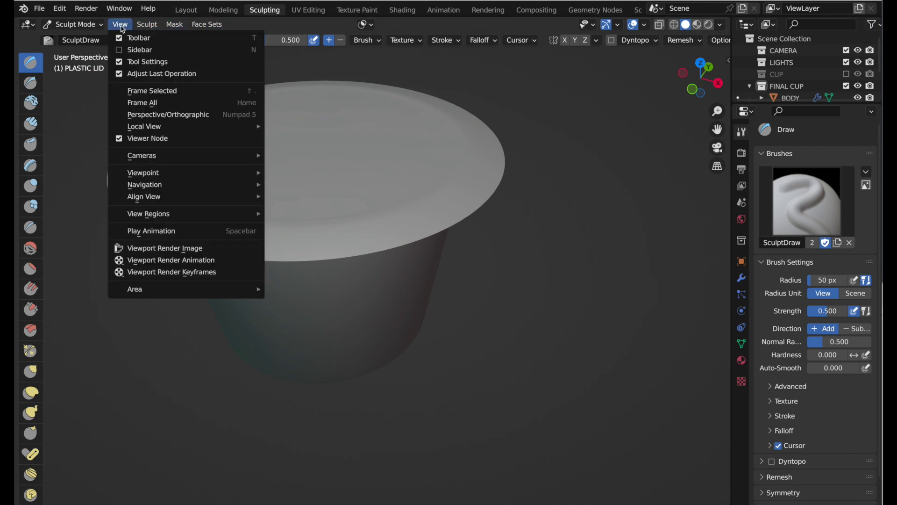
{"action": "left_click", "coordinate": [151, 90]}
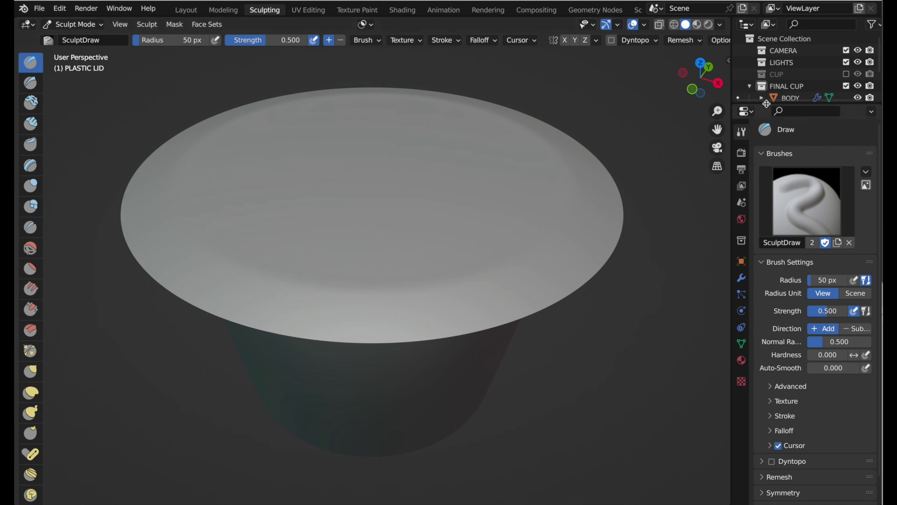
{"action": "left_click_drag", "start_coordinate": [767, 102], "coordinate": [766, 193]}
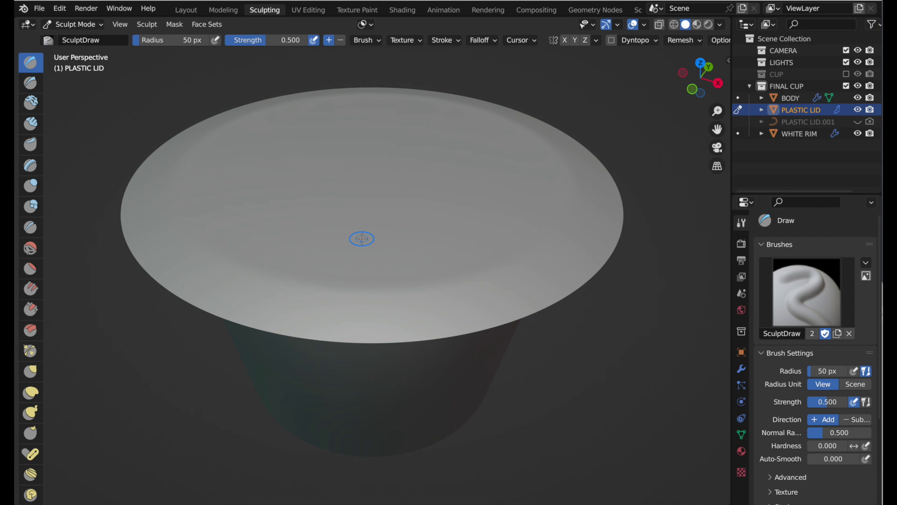
- View the lid from directly above in orthographic view, centred
{"action": "middle_click_drag", "start_coordinate": [176, 257], "coordinate": [175, 262]}
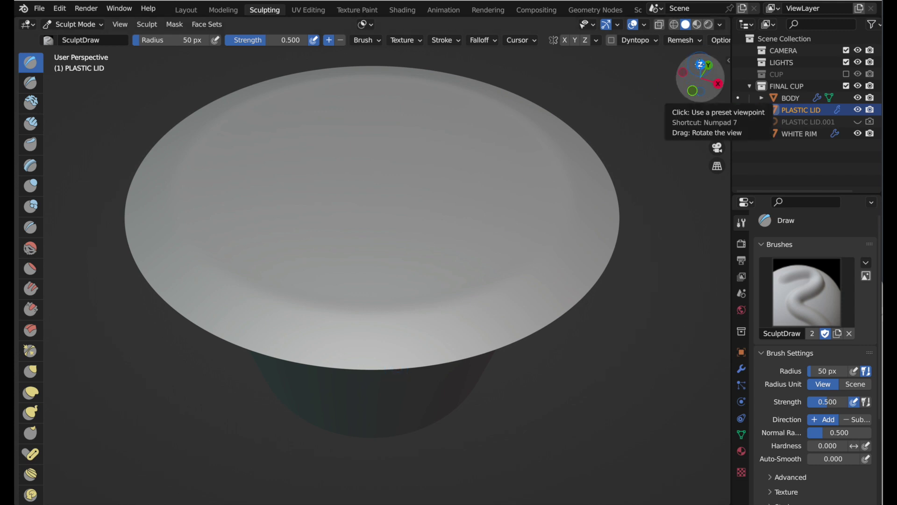
{"action": "left_click", "coordinate": [699, 63]}
{"action": "left_click", "coordinate": [718, 166]}
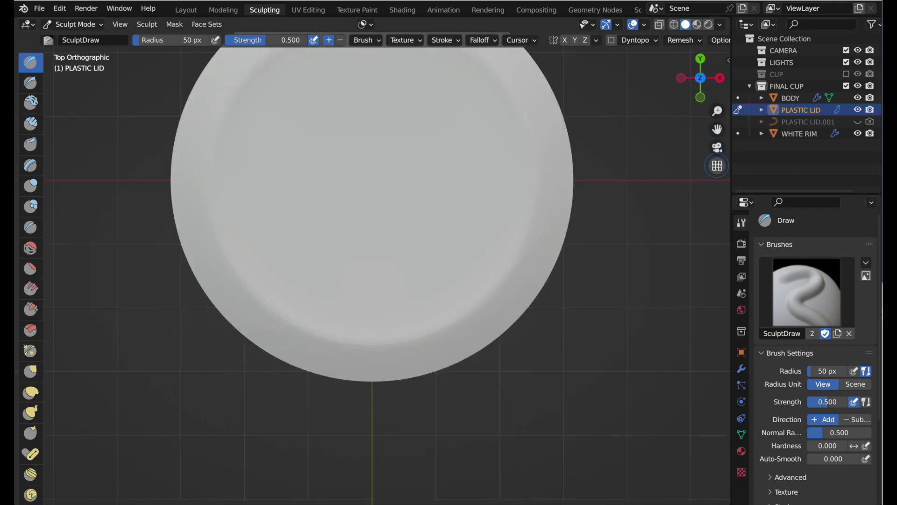
{"action": "mouse_move", "coordinate": [615, 143]}
{"action": "middle_mouse_down", "text": "shift"}
{"action": "mouse_move", "coordinate": [603, 269]}
{"action": "mouse_move", "coordinate": [604, 234]}
{"action": "middle_mouse_up", "text": "shift"}
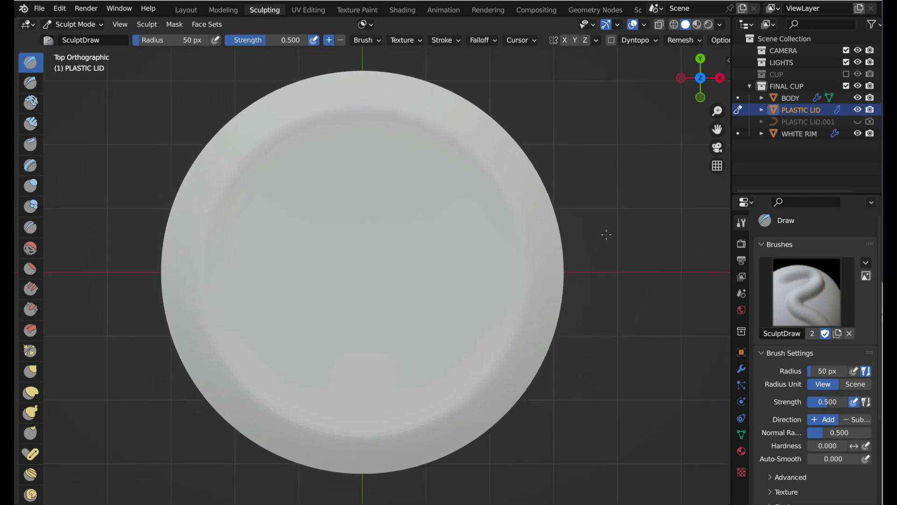
- Shade the viewport with the red matcap
{"action": "left_click", "coordinate": [721, 25]}
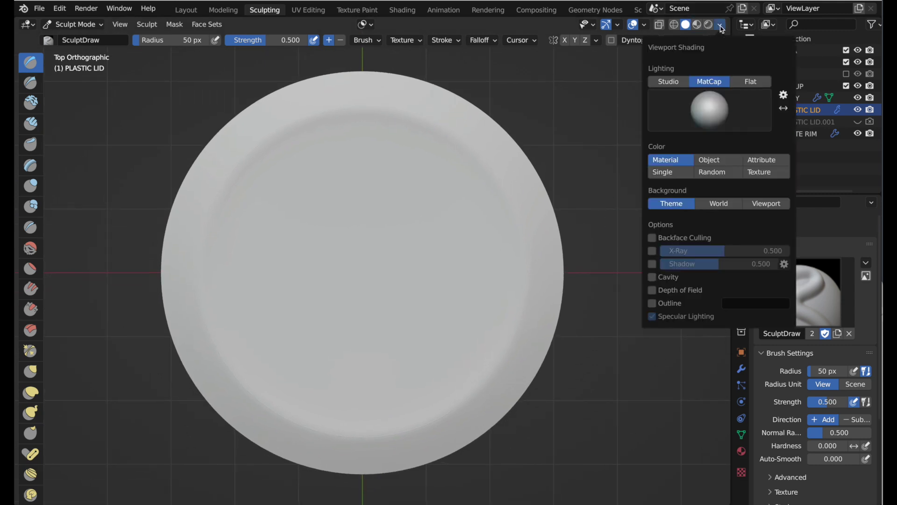
{"action": "left_click", "coordinate": [713, 110]}
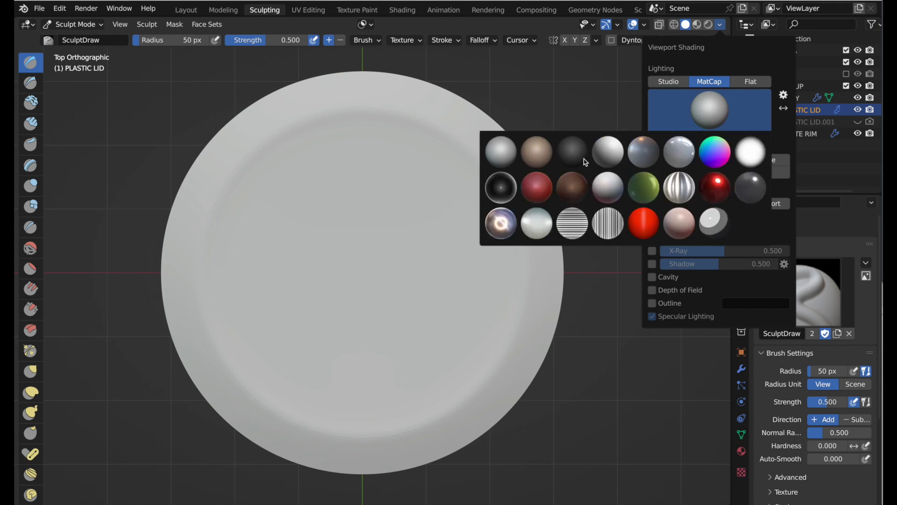
{"action": "left_click", "coordinate": [539, 189]}
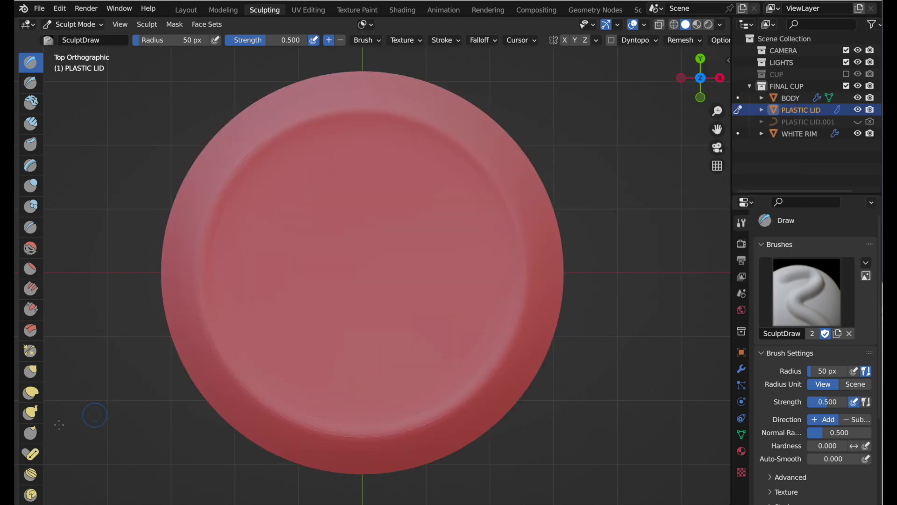
{"action": "scroll", "coordinate": [35, 432], "scroll_direction": "down", "scroll_amount": 2}
{"action": "scroll", "coordinate": [32, 437], "scroll_direction": "down", "scroll_amount": 4}
{"action": "scroll", "coordinate": [30, 440], "scroll_direction": "down", "scroll_amount": 4}
{"action": "scroll", "coordinate": [29, 440], "scroll_direction": "down", "scroll_amount": 1}
{"action": "scroll", "coordinate": [30, 440], "scroll_direction": "down", "scroll_amount": 2}
{"action": "scroll", "coordinate": [30, 440], "scroll_direction": "down", "scroll_amount": 2}
{"action": "scroll", "coordinate": [30, 440], "scroll_direction": "down", "scroll_amount": 1}
{"action": "scroll", "coordinate": [29, 440], "scroll_direction": "up", "scroll_amount": 2}
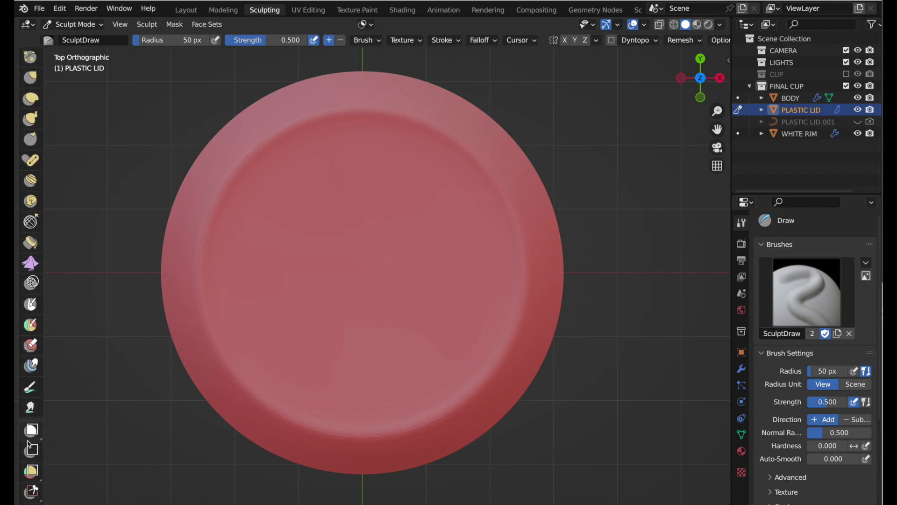
- Switch to the Mask brush with 254 px radius and strength 1
{"action": "left_click", "coordinate": [32, 306]}
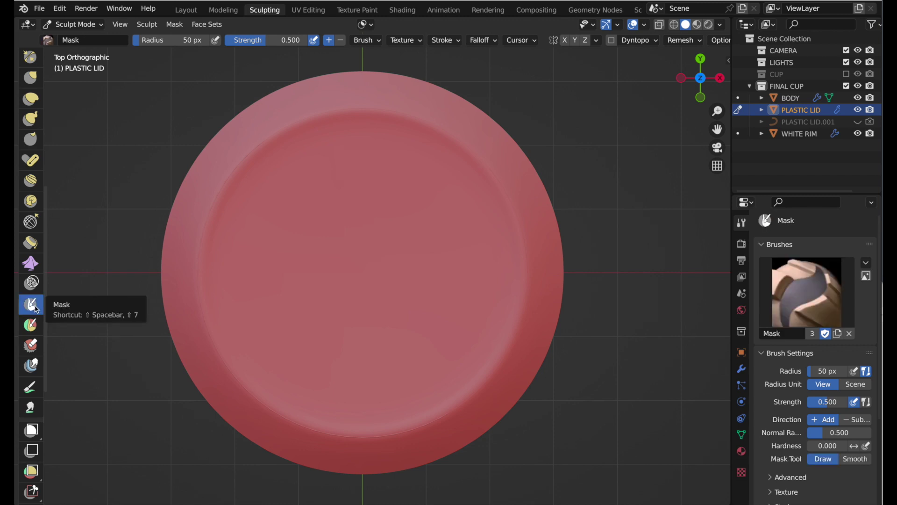
{"action": "right_click", "coordinate": [365, 272]}
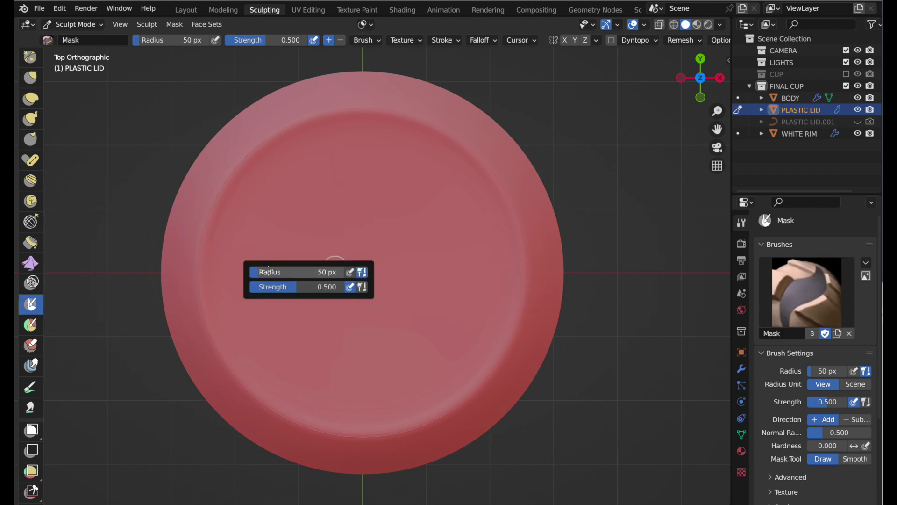
{"action": "left_click_drag", "start_coordinate": [278, 271], "coordinate": [307, 274]}
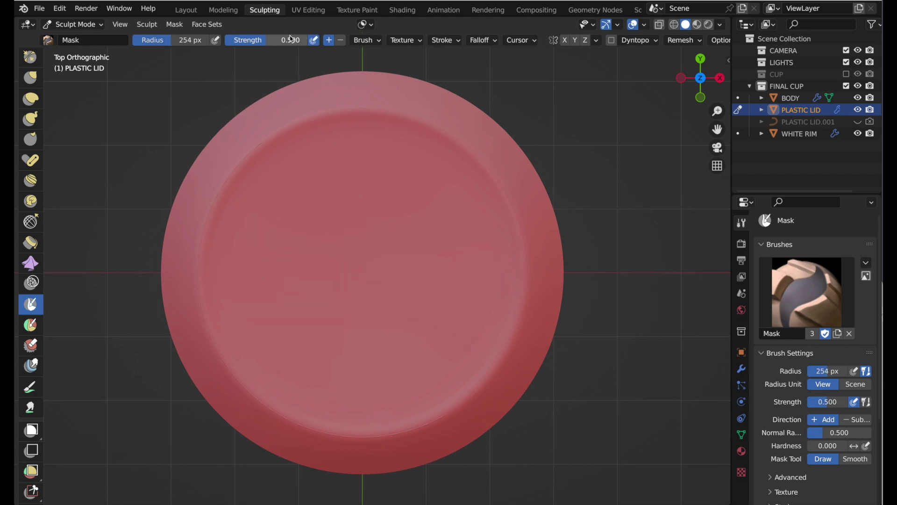
{"action": "left_click", "coordinate": [265, 40]}
{"action": "type", "text": "1"}
{"action": "key", "text": "Return"}
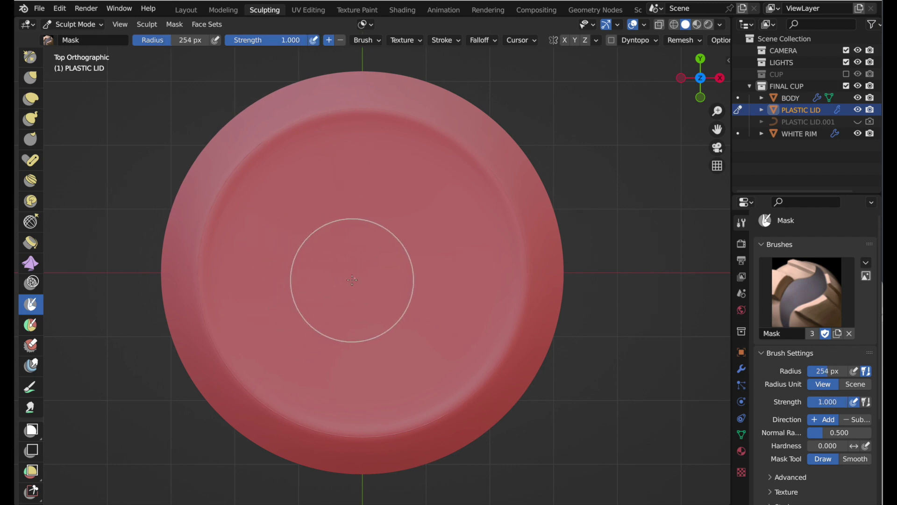
- Mask the lid's centre, leaving the rim free, then lower mask strength to 0.594
{"action": "mouse_move", "coordinate": [353, 273]}
{"action": "left_mouse_down"}
{"action": "mouse_move", "coordinate": [330, 305]}
{"action": "mouse_move", "coordinate": [450, 294]}
{"action": "mouse_move", "coordinate": [448, 240]}
{"action": "mouse_move", "coordinate": [233, 284]}
{"action": "mouse_move", "coordinate": [383, 147]}
{"action": "left_mouse_up"}
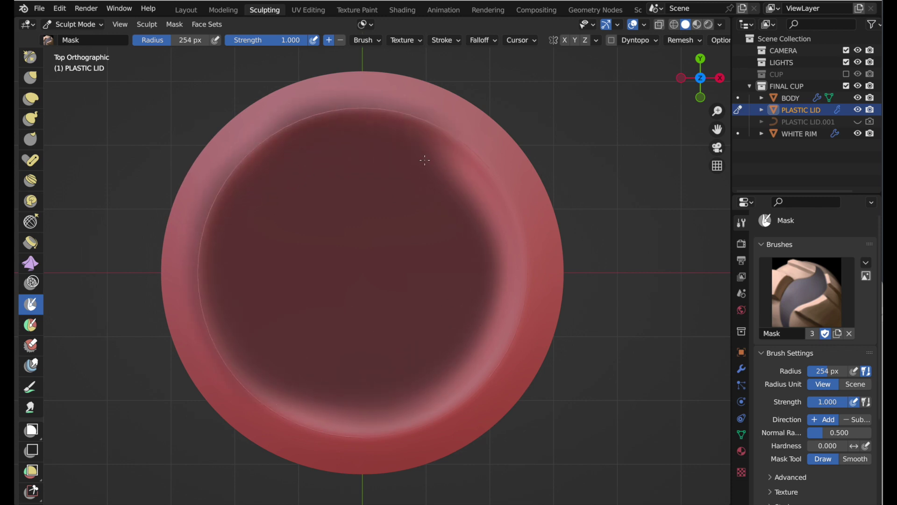
{"action": "left_click_drag", "start_coordinate": [383, 148], "coordinate": [473, 191]}
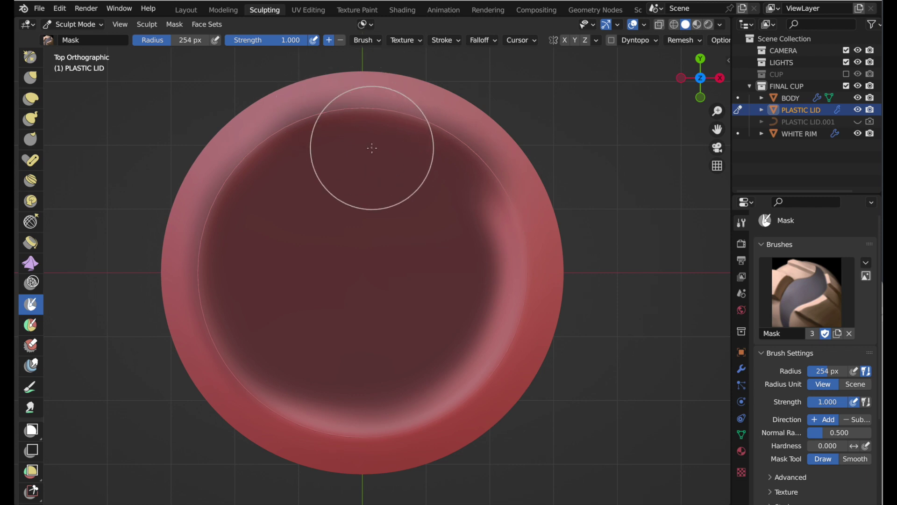
{"action": "mouse_move", "coordinate": [371, 145]}
{"action": "left_mouse_down"}
{"action": "mouse_move", "coordinate": [490, 321]}
{"action": "mouse_move", "coordinate": [266, 383]}
{"action": "mouse_move", "coordinate": [260, 213]}
{"action": "left_mouse_up"}
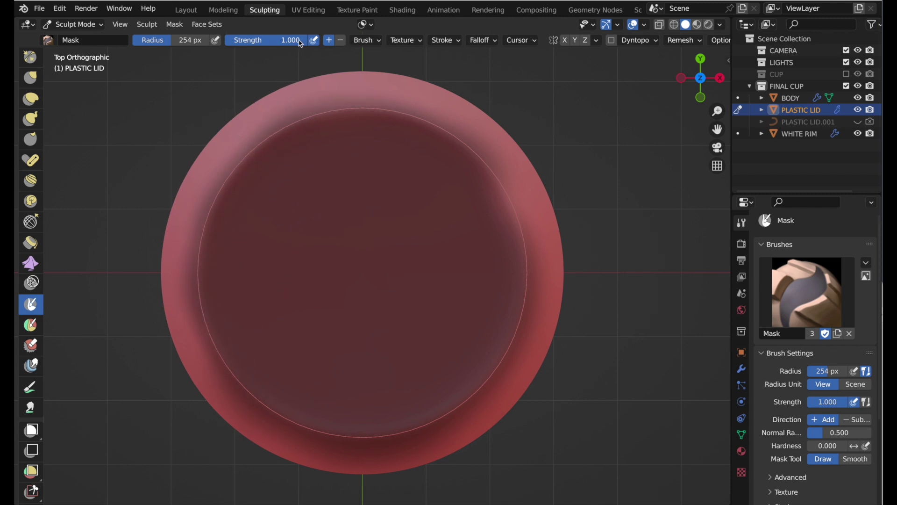
{"action": "left_click_drag", "start_coordinate": [306, 41], "coordinate": [276, 40]}
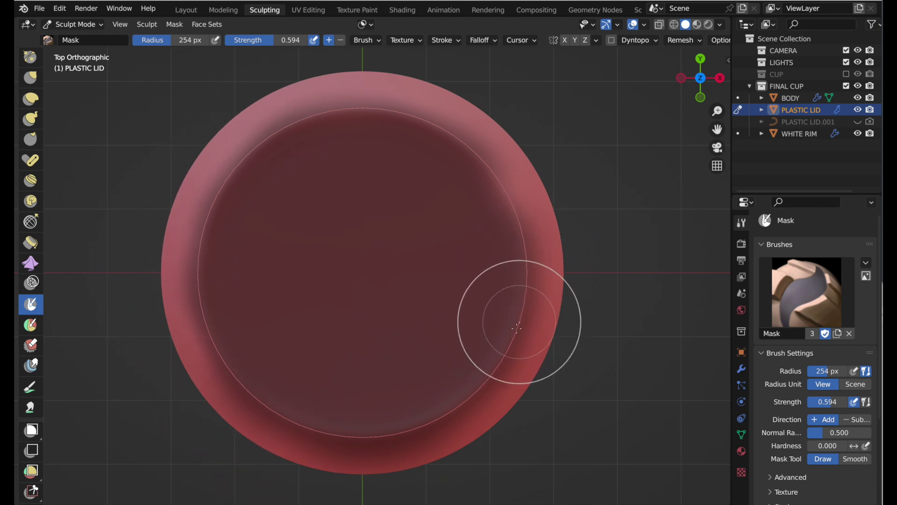
- Switch to the Inflate brush at 151 px radius and 0.738 strength, viewing the cup at an angle
{"action": "middle_click_drag", "start_coordinate": [388, 386], "coordinate": [380, 315]}
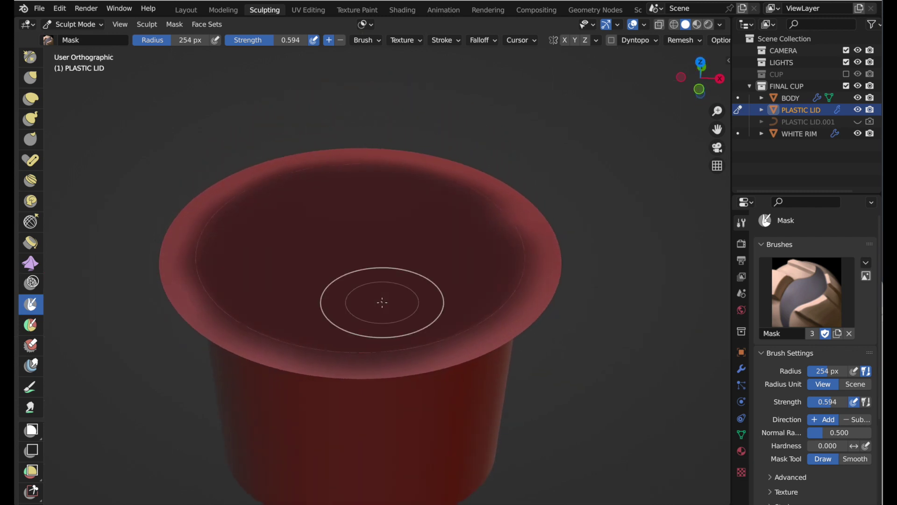
{"action": "scroll", "coordinate": [27, 202], "scroll_direction": "up", "scroll_amount": 3}
{"action": "scroll", "coordinate": [26, 201], "scroll_direction": "up", "scroll_amount": 3}
{"action": "scroll", "coordinate": [27, 201], "scroll_direction": "up", "scroll_amount": 3}
{"action": "scroll", "coordinate": [27, 201], "scroll_direction": "up", "scroll_amount": 2}
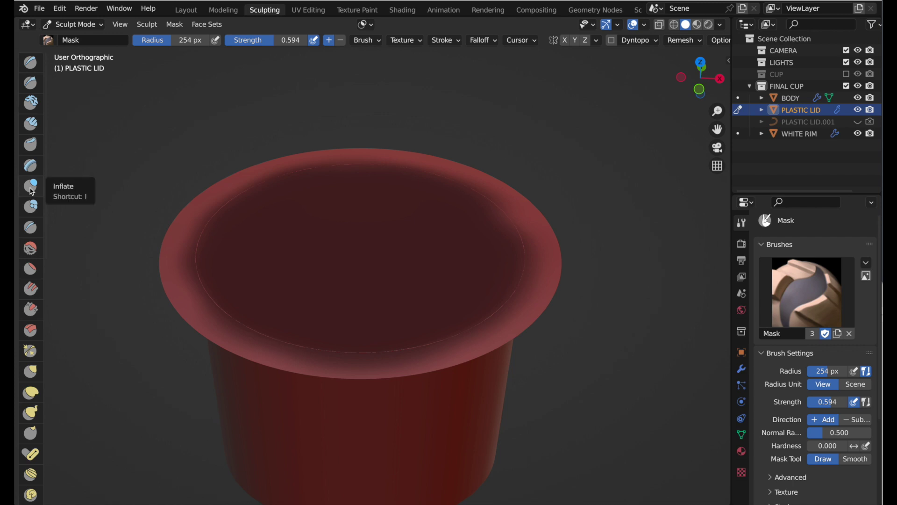
{"action": "left_click", "coordinate": [30, 189]}
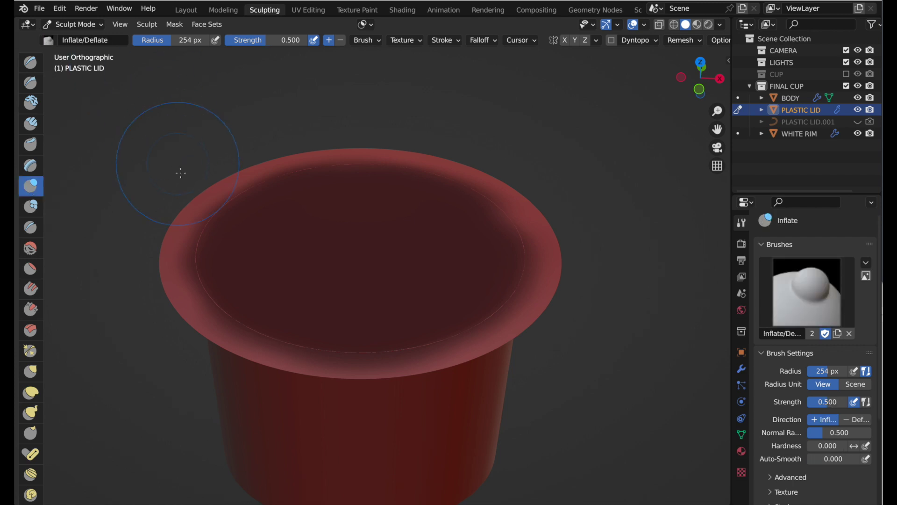
{"action": "left_click_drag", "start_coordinate": [179, 40], "coordinate": [157, 40]}
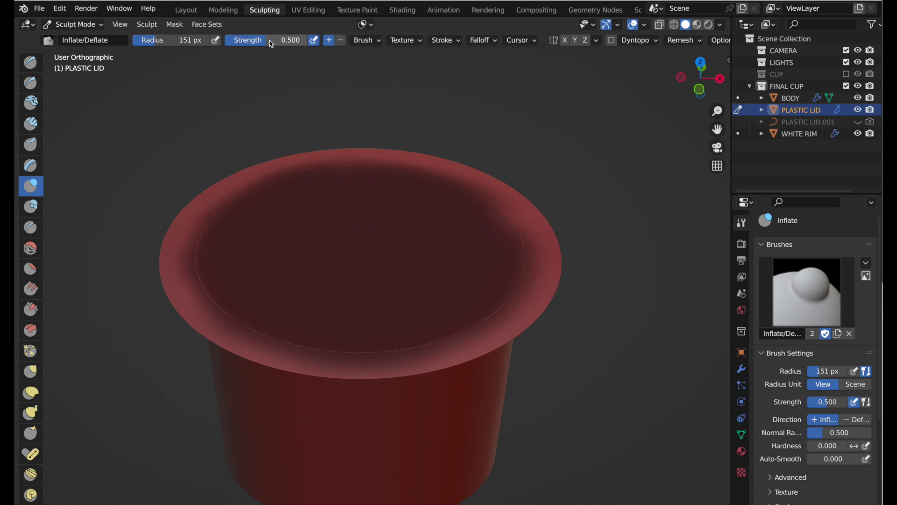
{"action": "left_click_drag", "start_coordinate": [265, 40], "coordinate": [284, 40]}
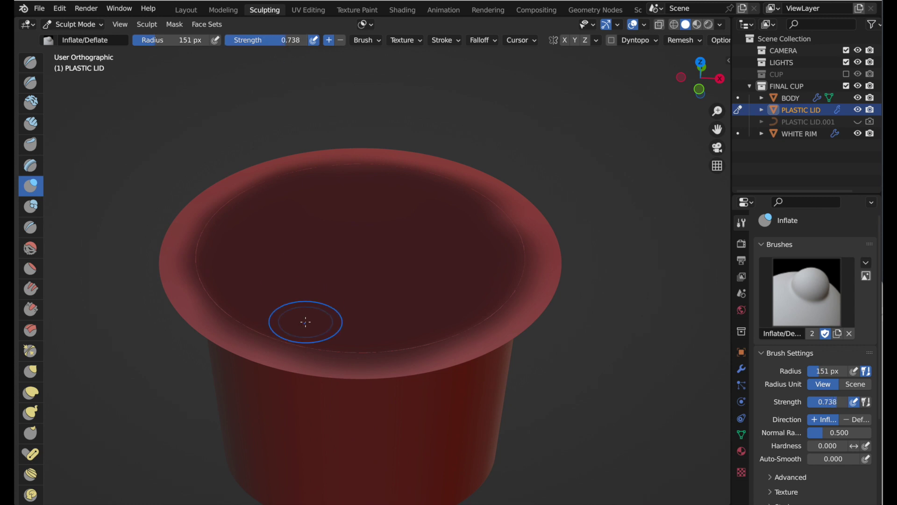
{"action": "middle_click_drag", "start_coordinate": [304, 322], "coordinate": [295, 331]}
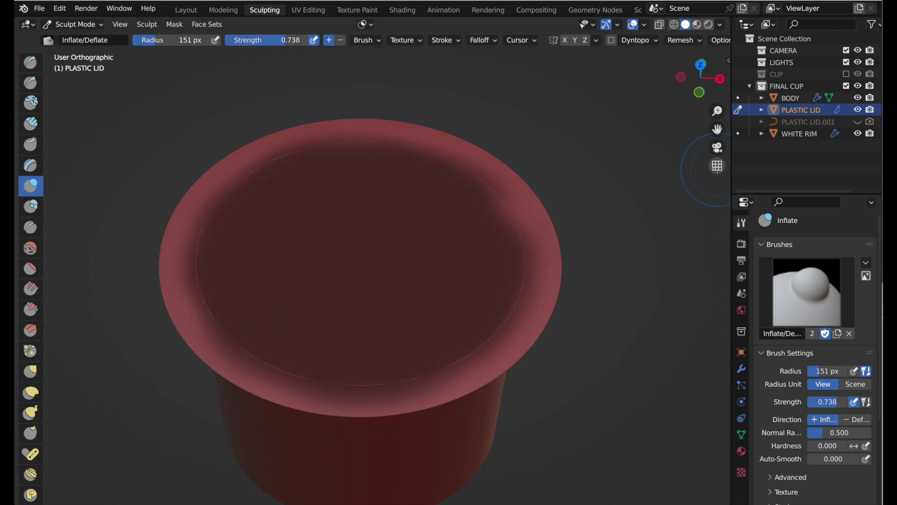
- In perspective view, inflate bulges along the lid's left rim
{"action": "left_click", "coordinate": [717, 166]}
{"action": "middle_click_drag", "start_coordinate": [356, 274], "coordinate": [311, 285]}
{"action": "scroll", "coordinate": [267, 348], "scroll_direction": "up", "scroll_amount": 2}
{"action": "scroll", "coordinate": [267, 348], "scroll_direction": "up", "scroll_amount": 2}
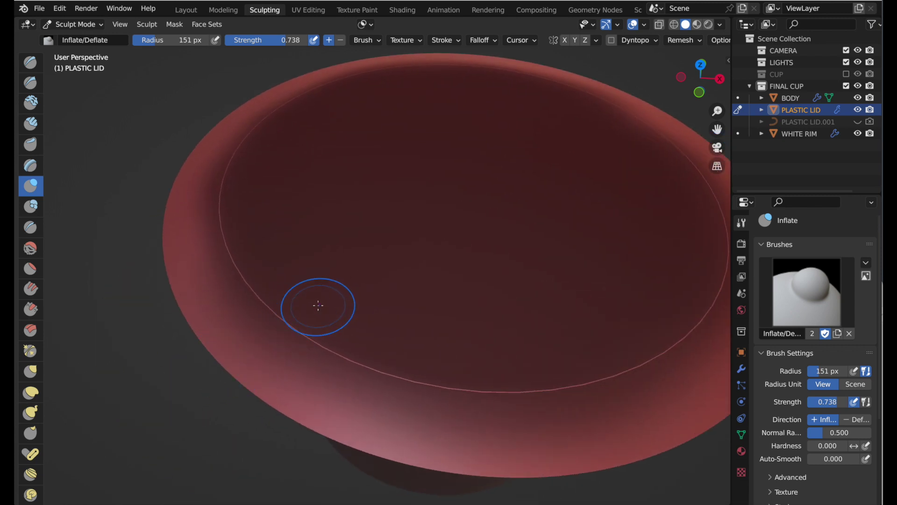
{"action": "mouse_move", "coordinate": [251, 435]}
{"action": "middle_mouse_down"}
{"action": "mouse_move", "coordinate": [282, 426]}
{"action": "mouse_move", "coordinate": [310, 395]}
{"action": "middle_mouse_up"}
{"action": "scroll", "coordinate": [377, 323], "scroll_direction": "down", "scroll_amount": 2}
{"action": "left_click_drag", "start_coordinate": [203, 329], "coordinate": [201, 311]}
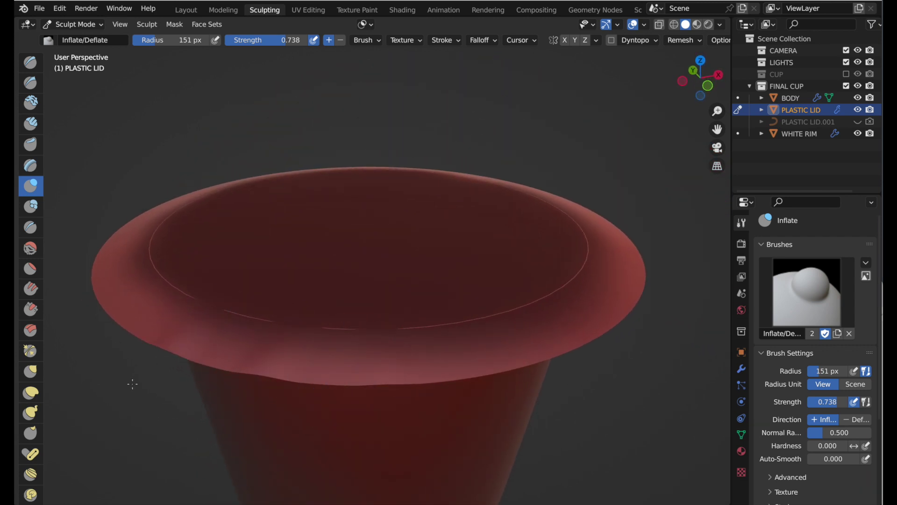
{"action": "mouse_move", "coordinate": [160, 397]}
{"action": "middle_mouse_down"}
{"action": "mouse_move", "coordinate": [126, 373]}
{"action": "mouse_move", "coordinate": [116, 380]}
{"action": "mouse_move", "coordinate": [130, 422]}
{"action": "mouse_move", "coordinate": [176, 397]}
{"action": "mouse_move", "coordinate": [304, 376]}
{"action": "mouse_move", "coordinate": [374, 410]}
{"action": "mouse_move", "coordinate": [399, 407]}
{"action": "middle_mouse_up"}
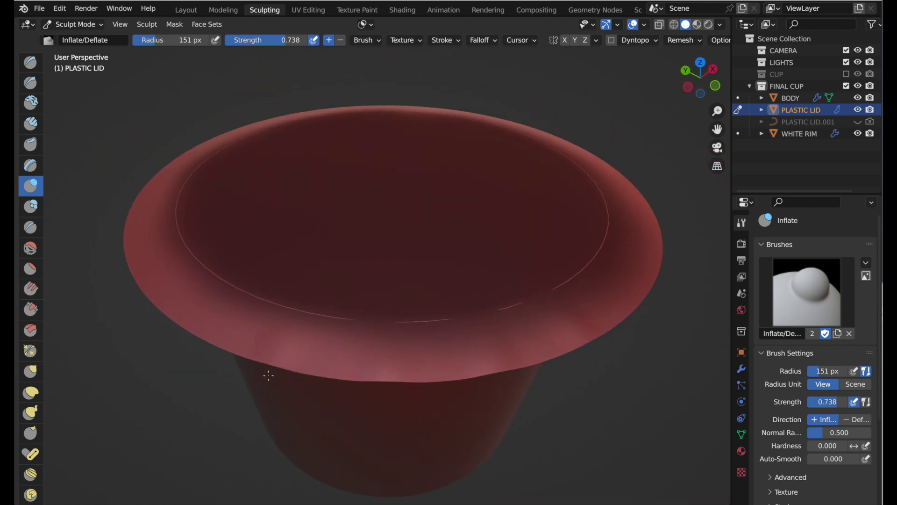
{"action": "left_click_drag", "start_coordinate": [199, 319], "coordinate": [153, 353]}
- Shrink the Inflate brush radius to 126 px and inspect the rim
{"action": "mouse_move", "coordinate": [196, 427]}
{"action": "middle_mouse_down"}
{"action": "mouse_move", "coordinate": [157, 411]}
{"action": "mouse_move", "coordinate": [199, 422]}
{"action": "mouse_move", "coordinate": [114, 201]}
{"action": "middle_mouse_up"}
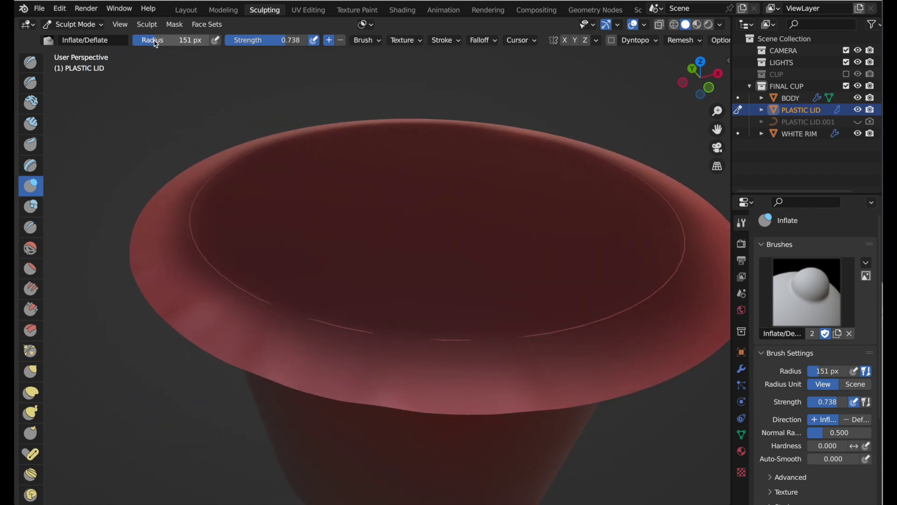
{"action": "left_click_drag", "start_coordinate": [176, 40], "coordinate": [166, 39]}
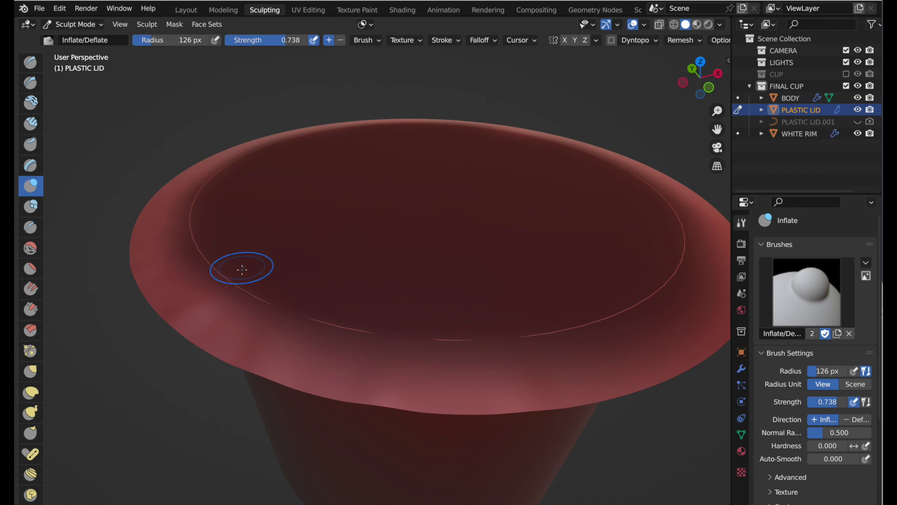
{"action": "mouse_move", "coordinate": [242, 295]}
{"action": "middle_mouse_down"}
{"action": "mouse_move", "coordinate": [281, 321]}
{"action": "mouse_move", "coordinate": [257, 336]}
{"action": "mouse_move", "coordinate": [281, 381]}
{"action": "middle_mouse_up"}
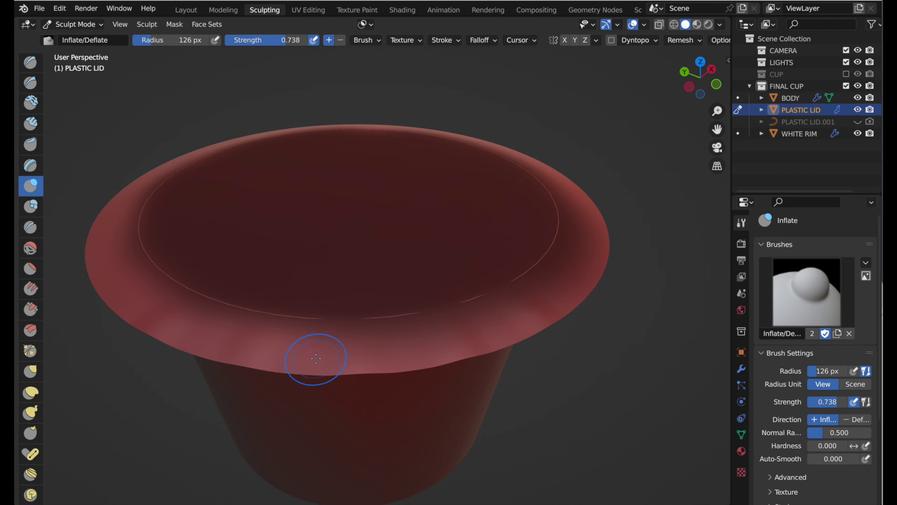
- Inflate a lumpy band of crinkles along the lid's right rim, orbiting to inspect it
{"action": "key", "text": "ctrl"}
{"action": "middle_click_drag", "start_coordinate": [523, 391], "coordinate": [257, 325]}
{"action": "scroll", "coordinate": [253, 286], "scroll_direction": "down", "scroll_amount": 2}
{"action": "scroll", "coordinate": [248, 307], "scroll_direction": "down", "scroll_amount": 3}
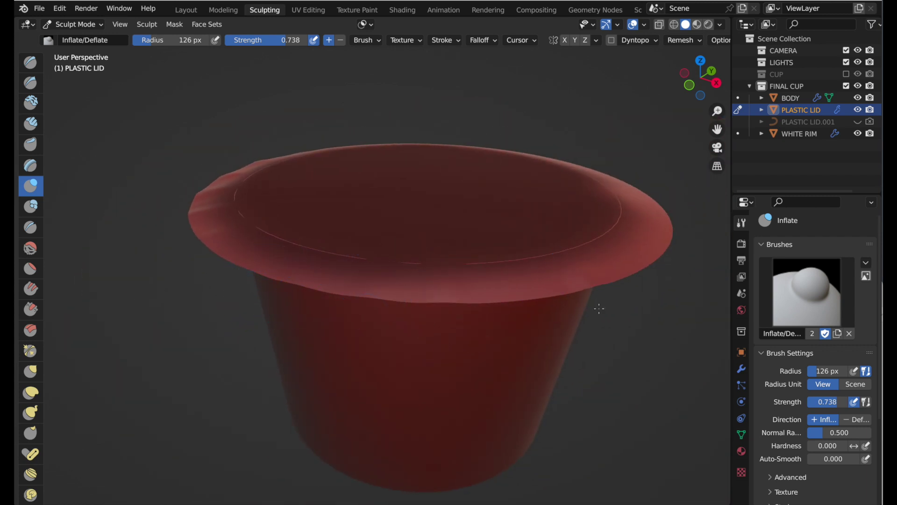
{"action": "mouse_move", "coordinate": [551, 342]}
{"action": "middle_mouse_down"}
{"action": "mouse_move", "coordinate": [514, 363]}
{"action": "mouse_move", "coordinate": [445, 381]}
{"action": "mouse_move", "coordinate": [451, 294]}
{"action": "middle_mouse_up"}
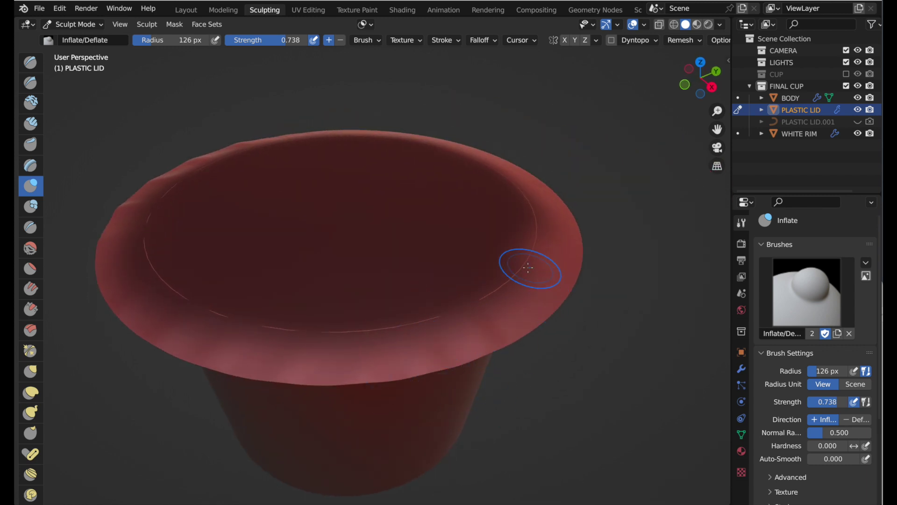
{"action": "left_click_drag", "start_coordinate": [524, 267], "coordinate": [517, 301]}
{"action": "middle_click_drag", "start_coordinate": [528, 307], "coordinate": [503, 299]}
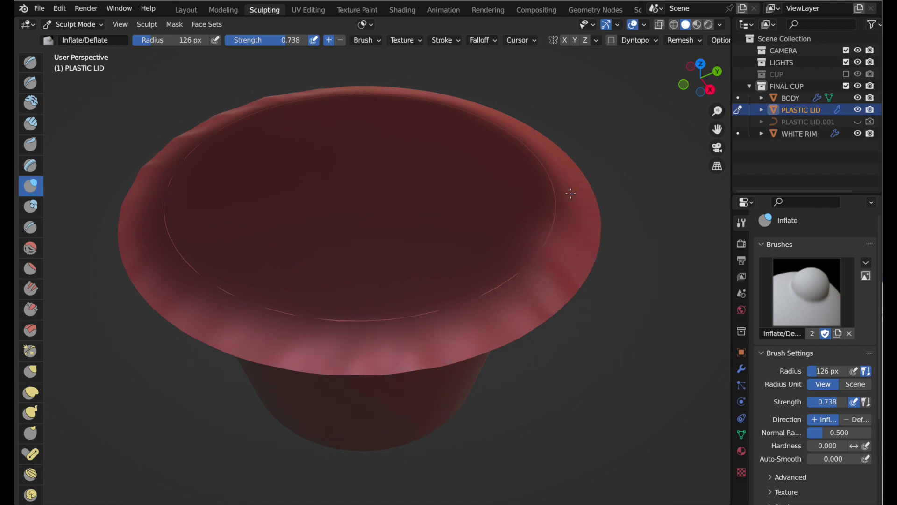
{"action": "scroll", "coordinate": [623, 302], "scroll_direction": "down", "scroll_amount": 2}
{"action": "middle_click_drag", "start_coordinate": [536, 296], "coordinate": [477, 307]}
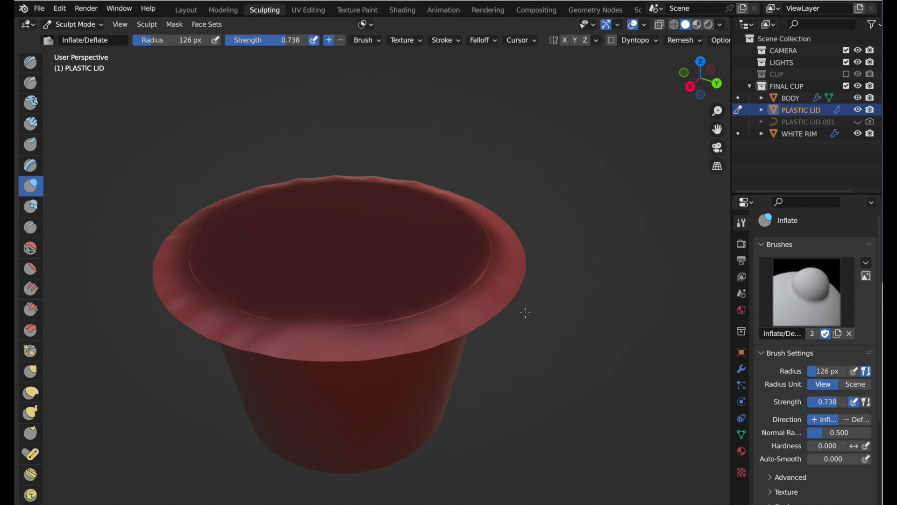
{"action": "mouse_move", "coordinate": [554, 366]}
{"action": "middle_mouse_down"}
{"action": "mouse_move", "coordinate": [468, 354]}
{"action": "mouse_move", "coordinate": [465, 321]}
{"action": "mouse_move", "coordinate": [496, 360]}
{"action": "middle_mouse_up"}
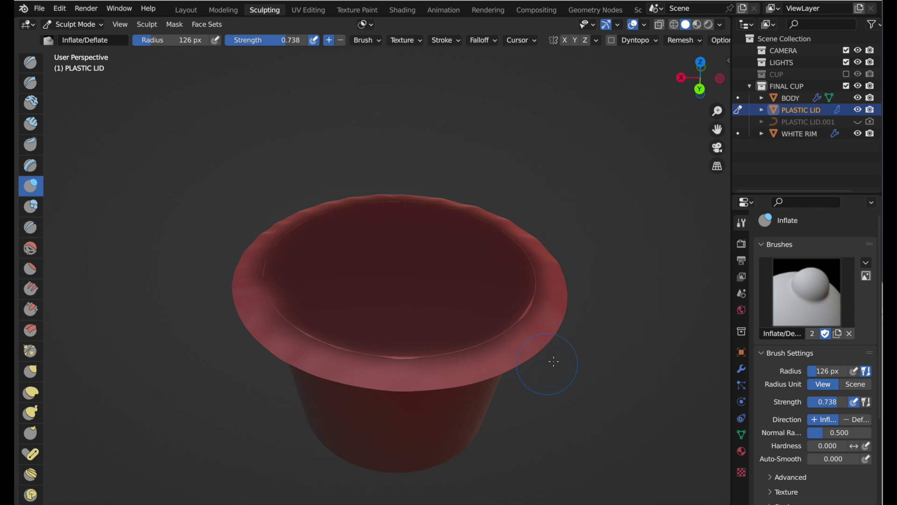
{"action": "mouse_move", "coordinate": [540, 347]}
{"action": "middle_mouse_down"}
{"action": "mouse_move", "coordinate": [477, 360]}
{"action": "mouse_move", "coordinate": [479, 340]}
{"action": "mouse_move", "coordinate": [456, 381]}
{"action": "mouse_move", "coordinate": [400, 370]}
{"action": "mouse_move", "coordinate": [374, 344]}
{"action": "mouse_move", "coordinate": [359, 354]}
{"action": "mouse_move", "coordinate": [327, 321]}
{"action": "mouse_move", "coordinate": [398, 325]}
{"action": "mouse_move", "coordinate": [337, 337]}
{"action": "mouse_move", "coordinate": [379, 314]}
{"action": "mouse_move", "coordinate": [344, 316]}
{"action": "middle_mouse_up"}
{"action": "scroll", "coordinate": [441, 381], "scroll_direction": "up", "scroll_amount": 2}
{"action": "scroll", "coordinate": [465, 355], "scroll_direction": "up", "scroll_amount": 2}
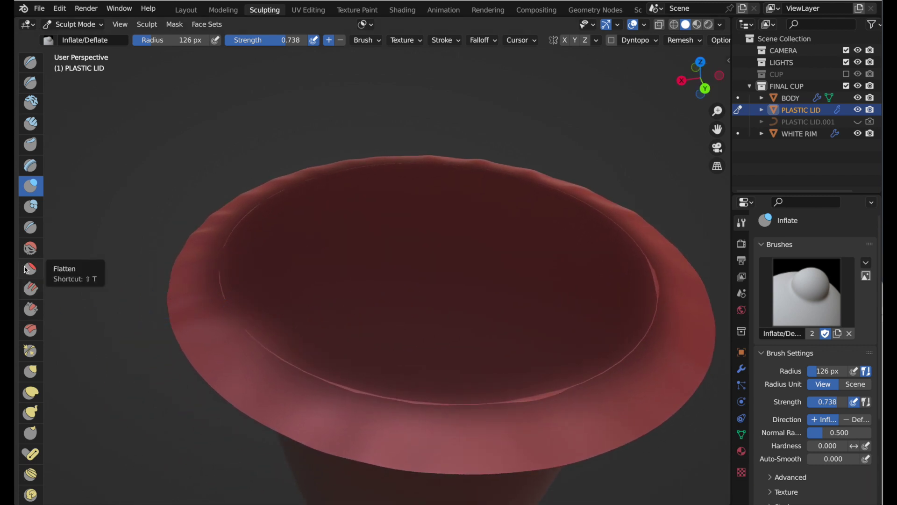
{"action": "left_click", "coordinate": [28, 268]}
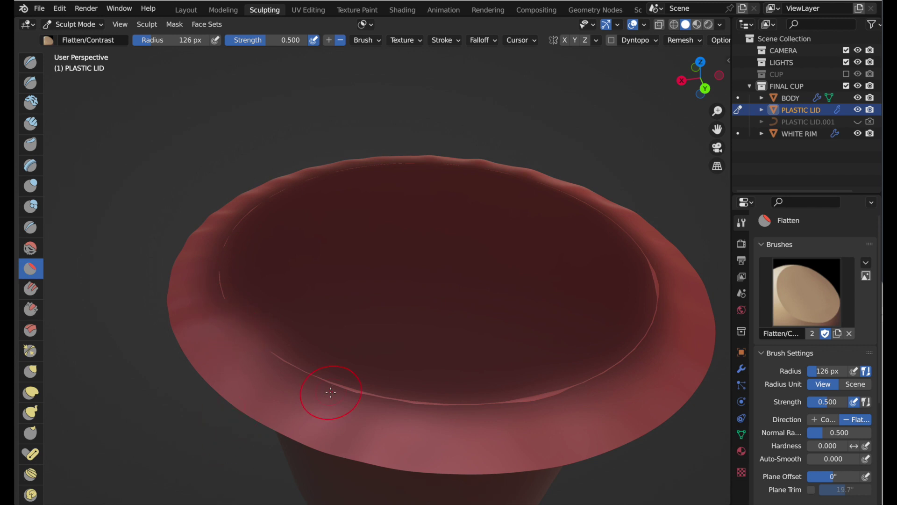
{"action": "left_click", "coordinate": [32, 186]}
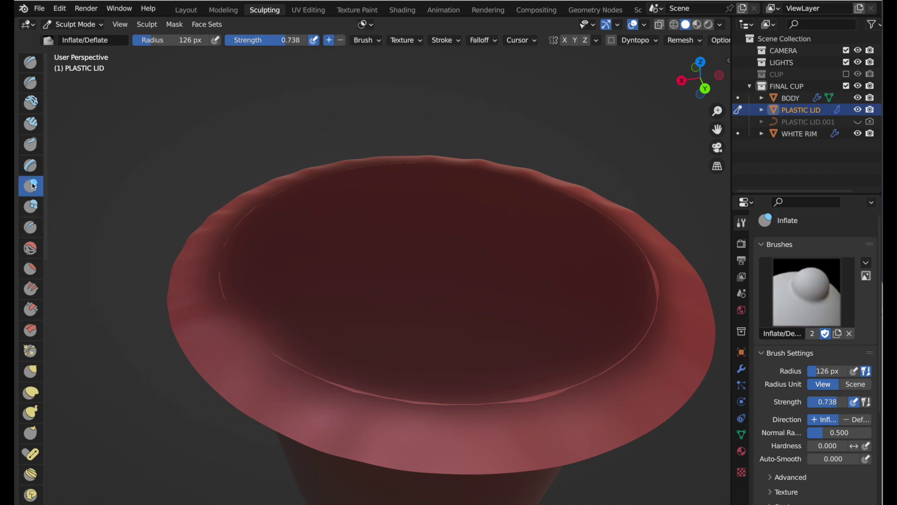
- Shrink the Inflate brush to 70 px, raise strength to 0.842, and choose Sharp falloff
{"action": "left_click_drag", "start_coordinate": [144, 42], "coordinate": [112, 42]}
{"action": "left_click_drag", "start_coordinate": [281, 39], "coordinate": [289, 40]}
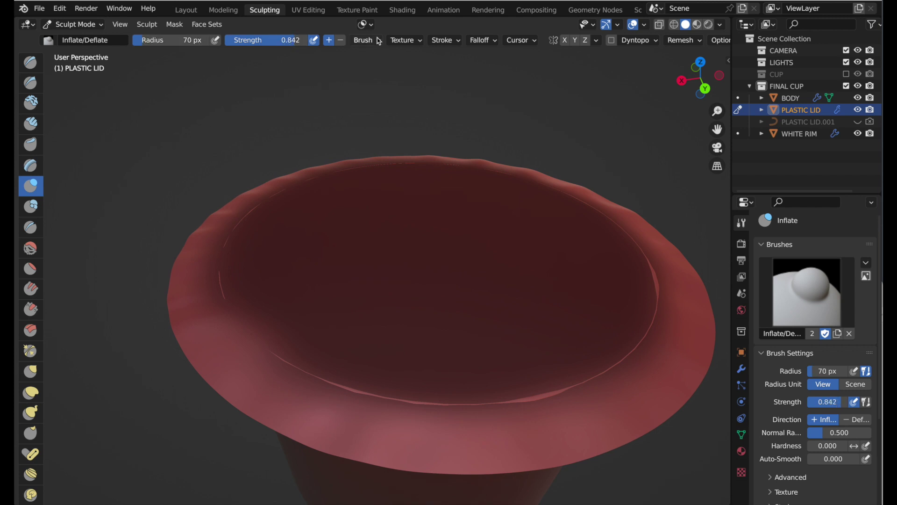
{"action": "left_click", "coordinate": [481, 40]}
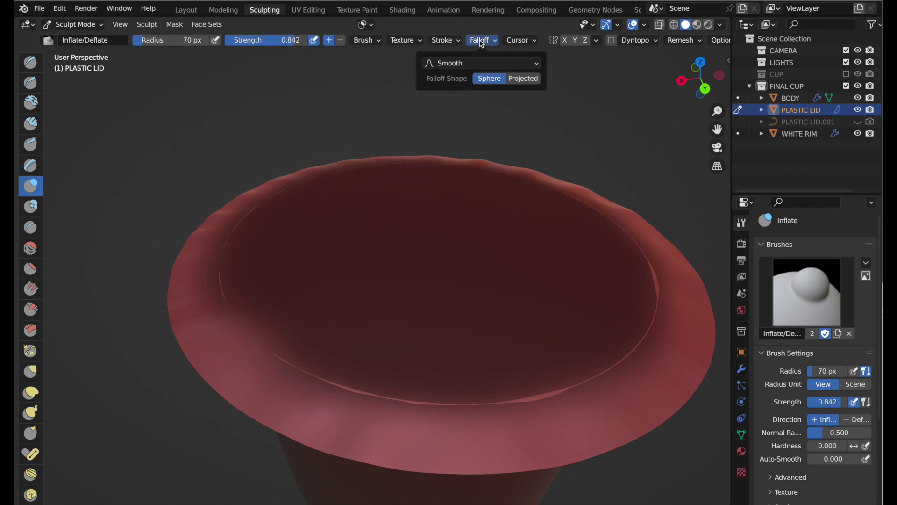
{"action": "left_click", "coordinate": [481, 65]}
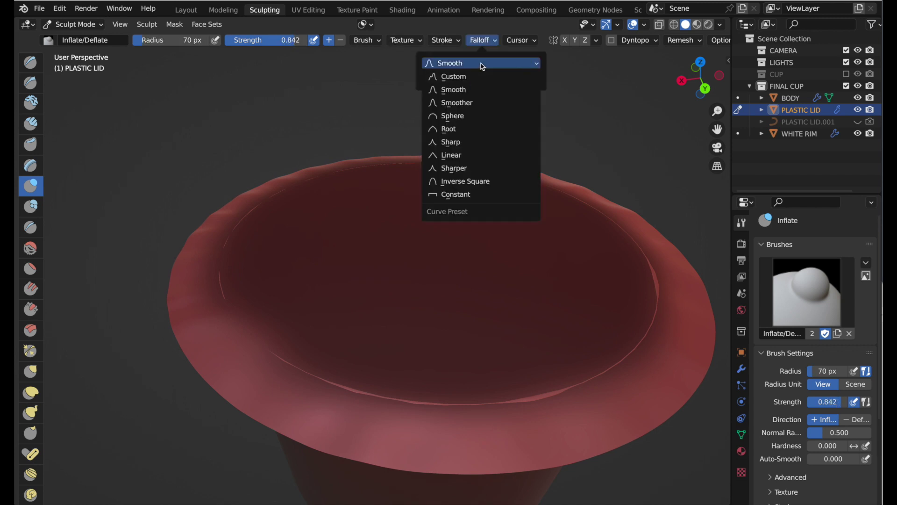
{"action": "left_click", "coordinate": [460, 142]}
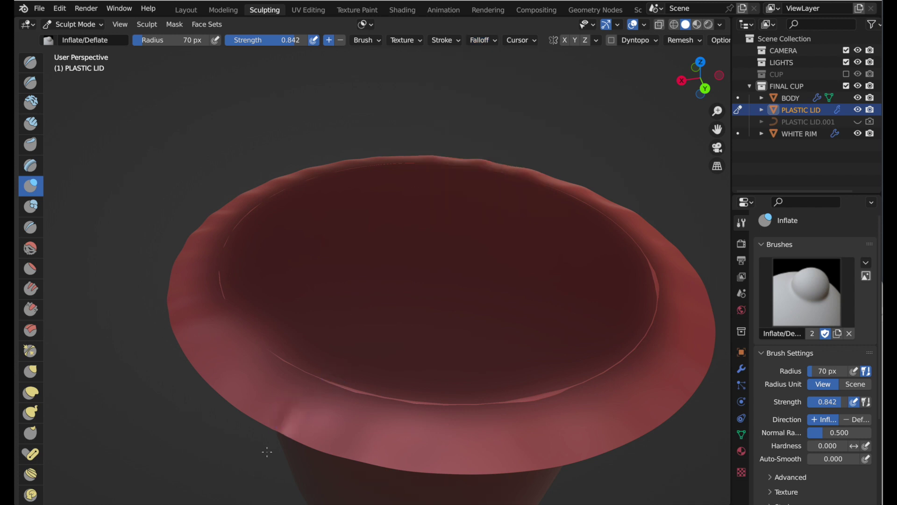
- Raise small bulges on the rim's front-left and right, orbiting and zooming between strokes
{"action": "left_click_drag", "start_coordinate": [248, 372], "coordinate": [237, 392]}
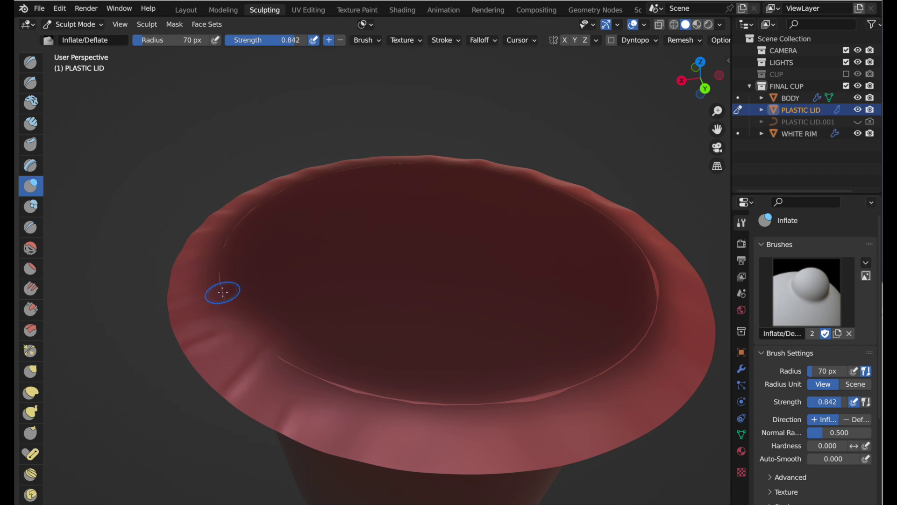
{"action": "mouse_move", "coordinate": [248, 322]}
{"action": "middle_mouse_down"}
{"action": "mouse_move", "coordinate": [288, 336]}
{"action": "mouse_move", "coordinate": [328, 326]}
{"action": "middle_mouse_up"}
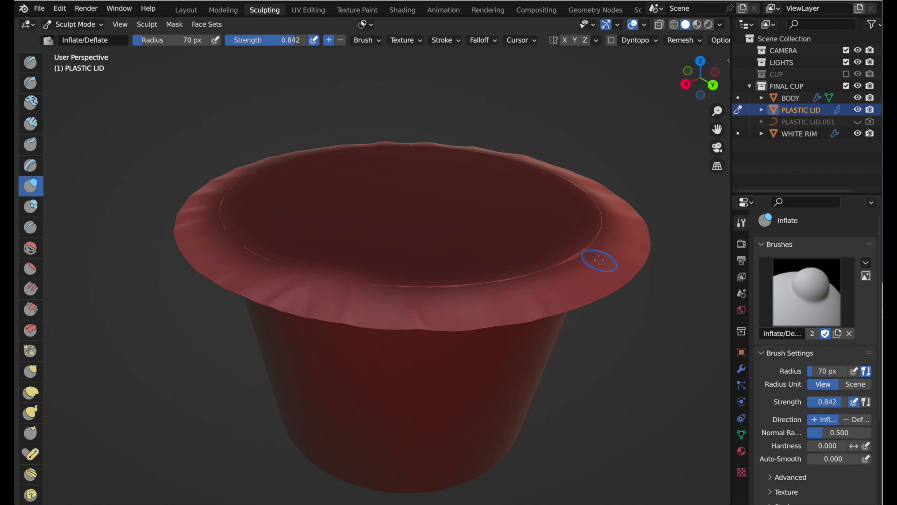
{"action": "left_click_drag", "start_coordinate": [598, 261], "coordinate": [651, 317]}
{"action": "scroll", "coordinate": [375, 325], "scroll_direction": "up", "scroll_amount": 5}
{"action": "middle_click_drag", "start_coordinate": [375, 324], "coordinate": [373, 273]}
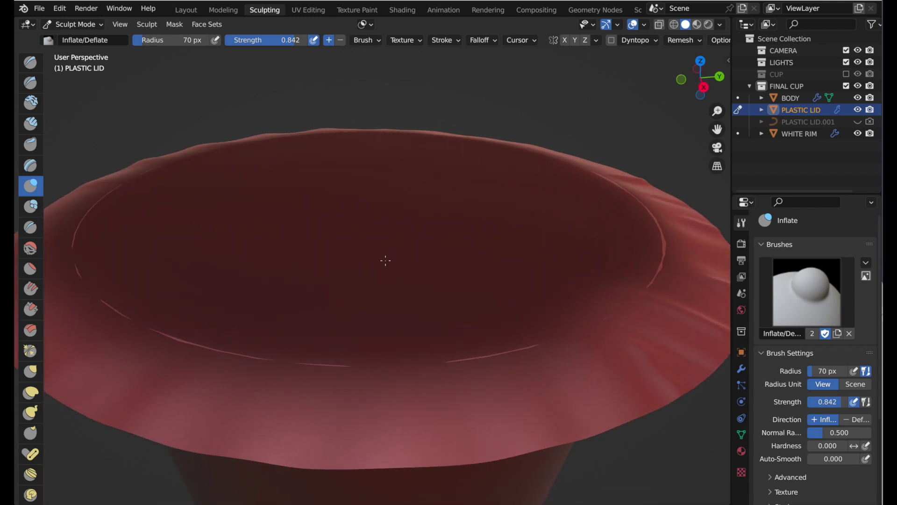
{"action": "scroll", "coordinate": [375, 274], "scroll_direction": "down", "scroll_amount": 4}
{"action": "middle_click_drag", "start_coordinate": [351, 315], "coordinate": [327, 344]}
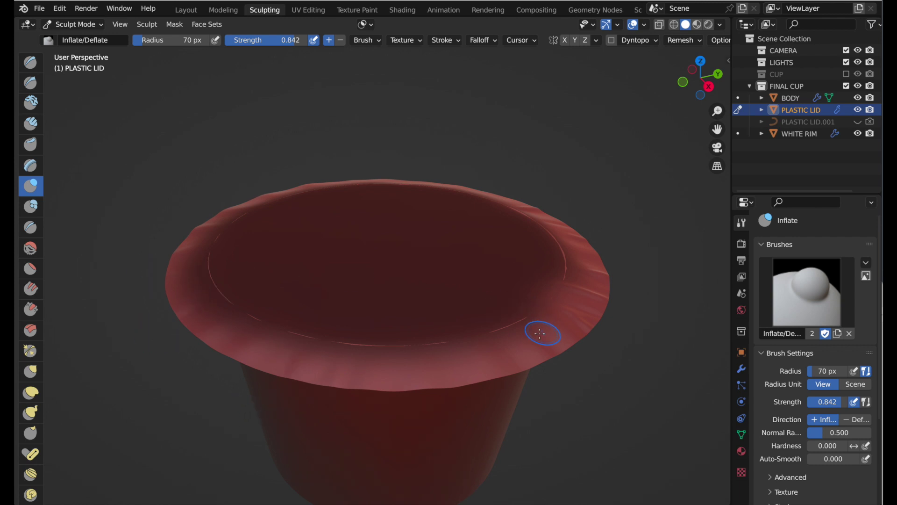
{"action": "middle_click_drag", "start_coordinate": [541, 333], "coordinate": [623, 310]}
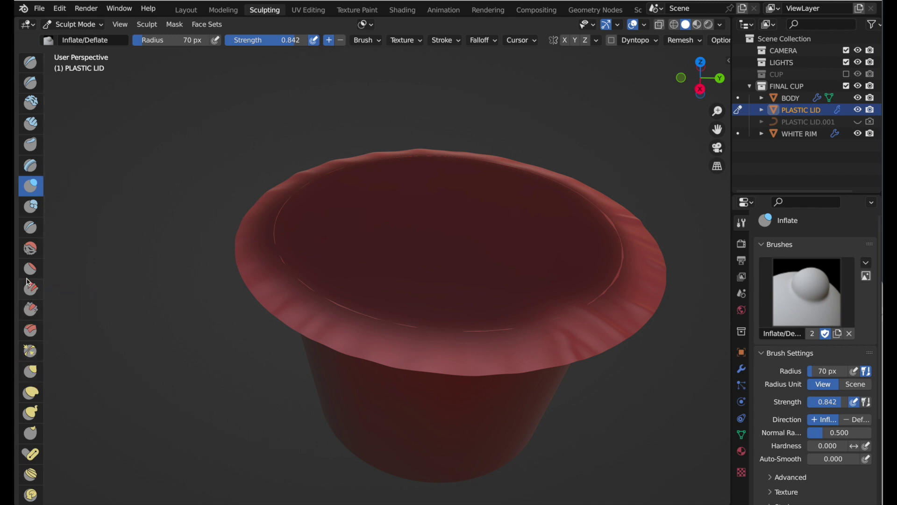
- Switch to the Flatten brush at 0.819 strength and 170 px radius
{"action": "left_click", "coordinate": [31, 269]}
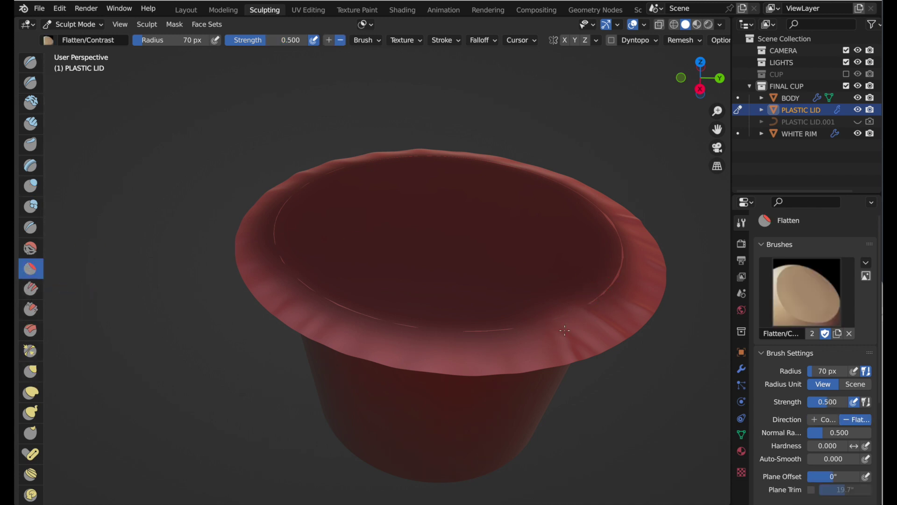
{"action": "left_click_drag", "start_coordinate": [298, 43], "coordinate": [297, 38]}
{"action": "left_click_drag", "start_coordinate": [143, 39], "coordinate": [214, 40]}
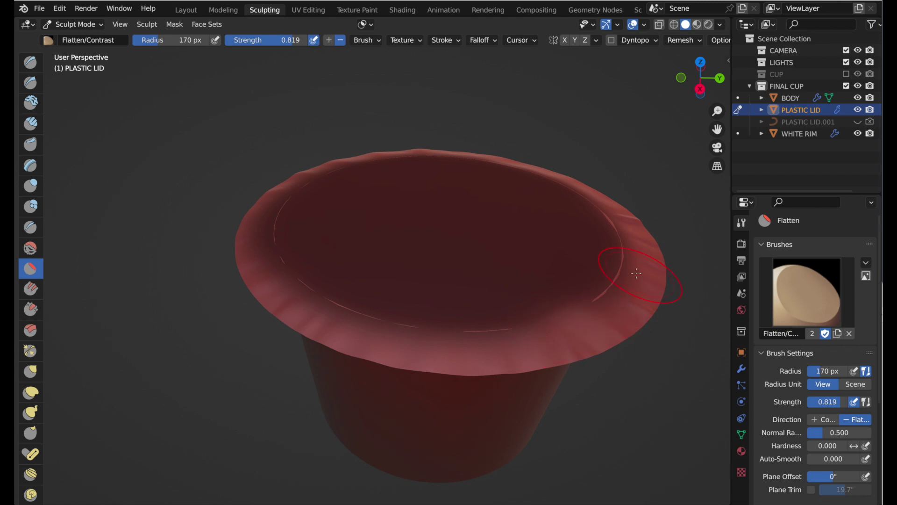
- Orbit around the cup to inspect the crinkled rim, then return to Object Mode
{"action": "middle_click_drag", "start_coordinate": [633, 274], "coordinate": [546, 275]}
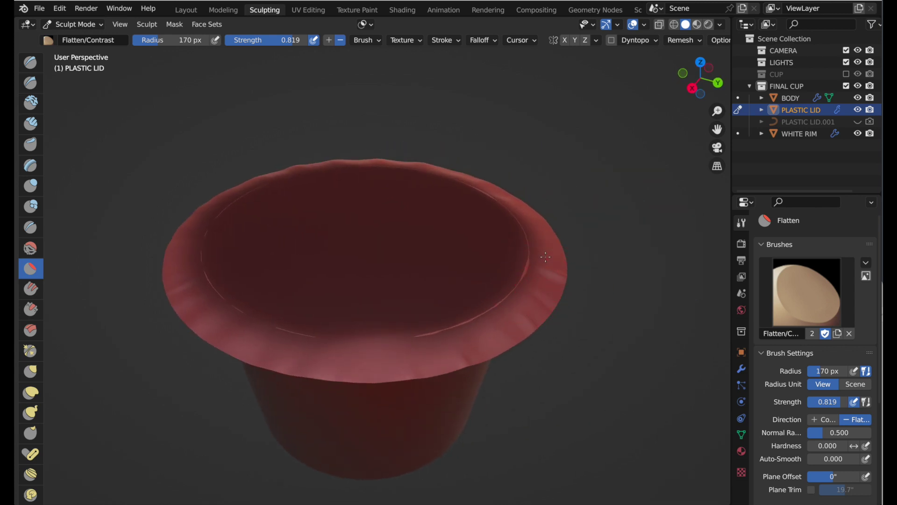
{"action": "mouse_move", "coordinate": [517, 307]}
{"action": "middle_mouse_down"}
{"action": "mouse_move", "coordinate": [465, 347]}
{"action": "mouse_move", "coordinate": [481, 341]}
{"action": "mouse_move", "coordinate": [455, 331]}
{"action": "mouse_move", "coordinate": [465, 305]}
{"action": "mouse_move", "coordinate": [471, 320]}
{"action": "middle_mouse_up"}
{"action": "scroll", "coordinate": [305, 384], "scroll_direction": "down", "scroll_amount": 3}
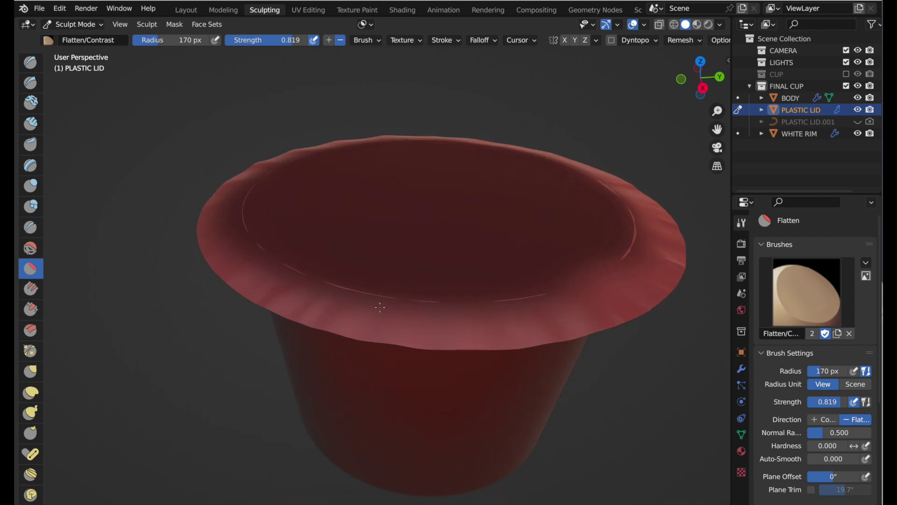
{"action": "middle_click_drag", "start_coordinate": [306, 384], "coordinate": [407, 343]}
{"action": "scroll", "coordinate": [406, 344], "scroll_direction": "up", "scroll_amount": 3}
{"action": "scroll", "coordinate": [410, 343], "scroll_direction": "down", "scroll_amount": 3}
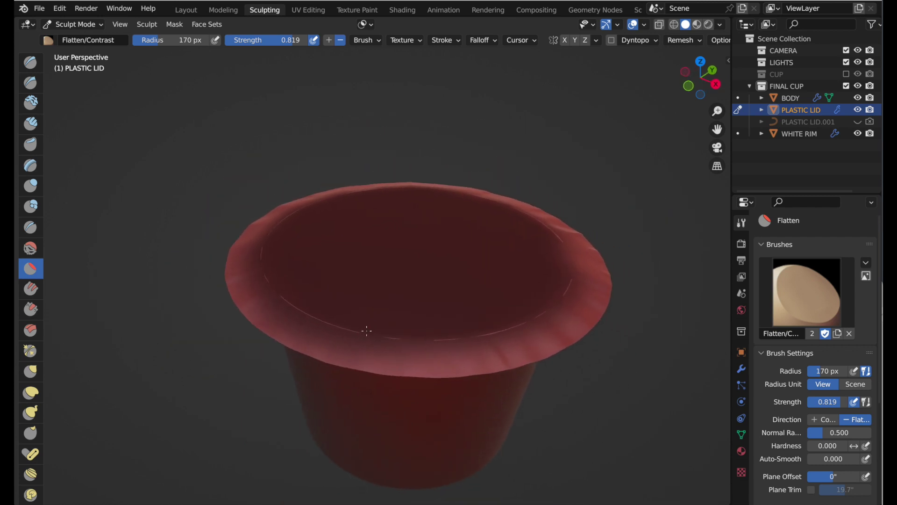
{"action": "middle_click_drag", "start_coordinate": [362, 327], "coordinate": [350, 309], "text": "shift"}
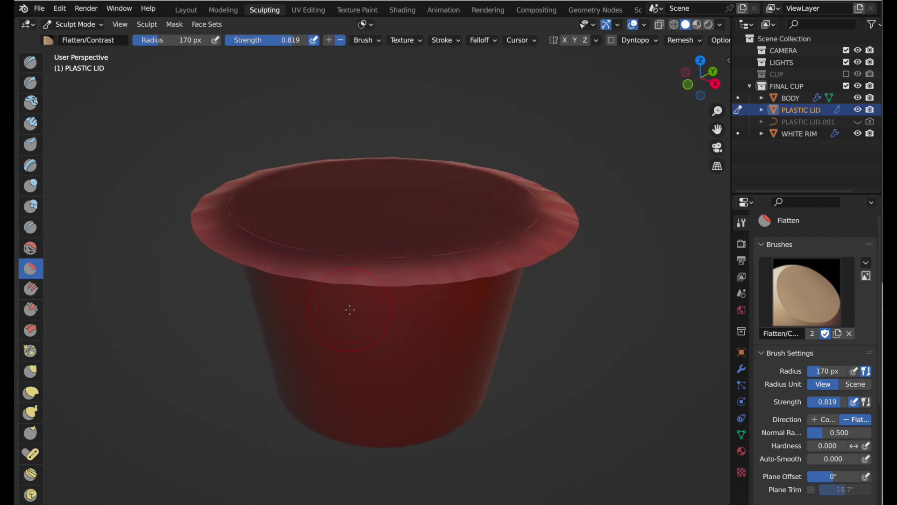
{"action": "left_click", "coordinate": [75, 24]}
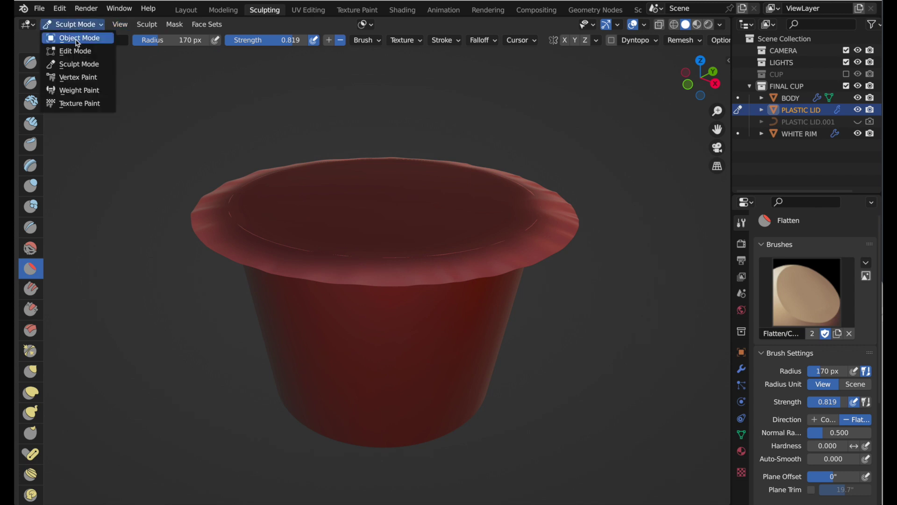
{"action": "left_click", "coordinate": [77, 39]}
{"action": "mouse_move", "coordinate": [410, 185]}
{"action": "middle_mouse_down"}
{"action": "mouse_move", "coordinate": [347, 234]}
{"action": "mouse_move", "coordinate": [350, 253]}
{"action": "mouse_move", "coordinate": [320, 273]}
{"action": "mouse_move", "coordinate": [304, 212]}
{"action": "middle_mouse_up"}
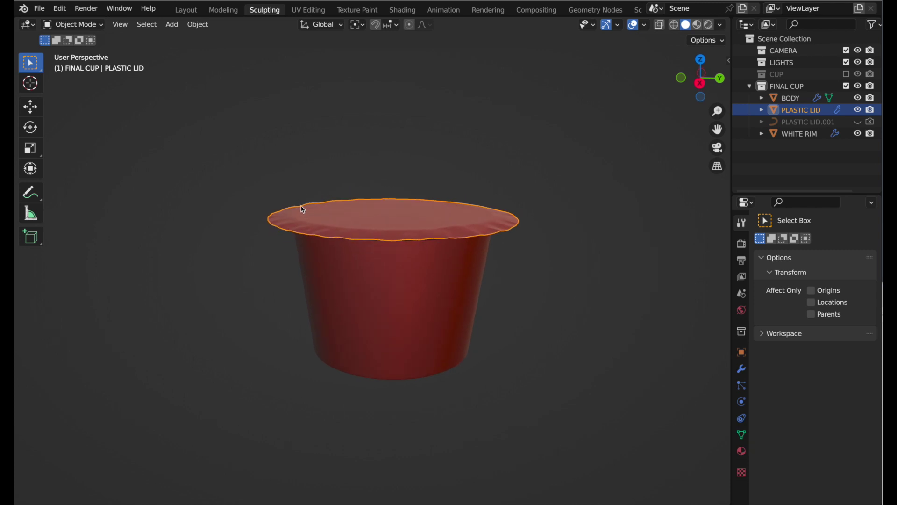